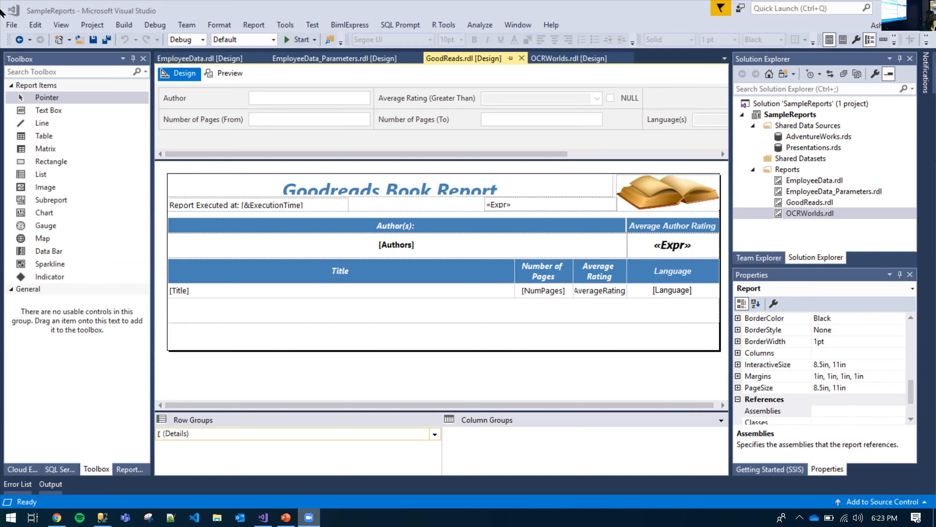
Step: Examine the Business Intelligence project types offered for a new project
left_click(15, 30)
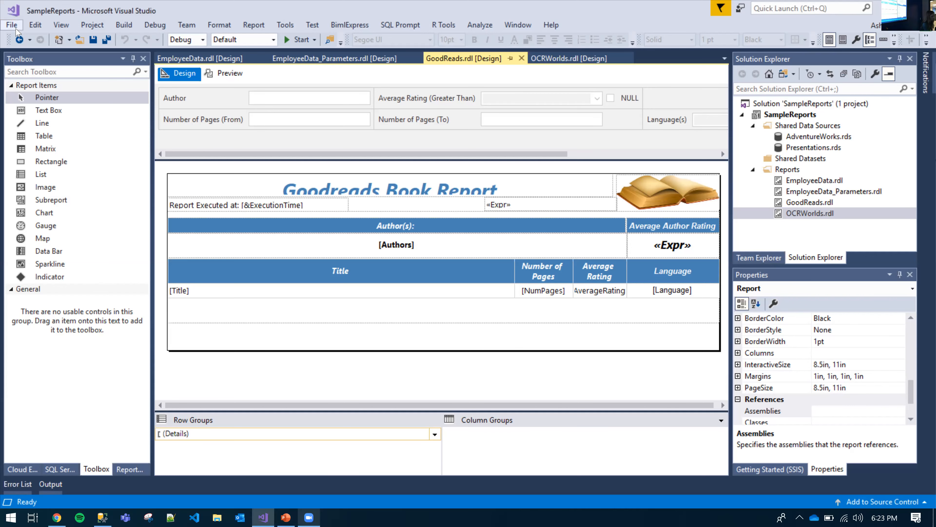
left_click(15, 27)
mouse_move(186, 59)
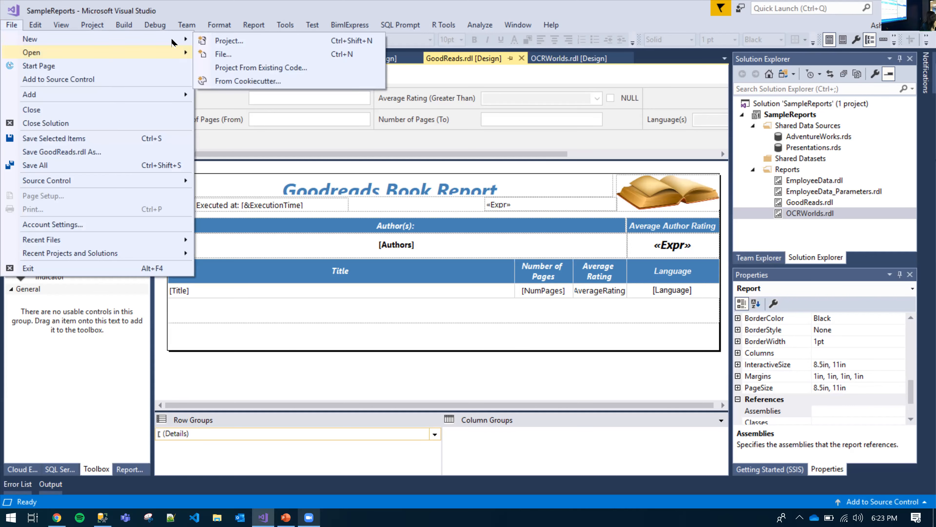
left_click(227, 41)
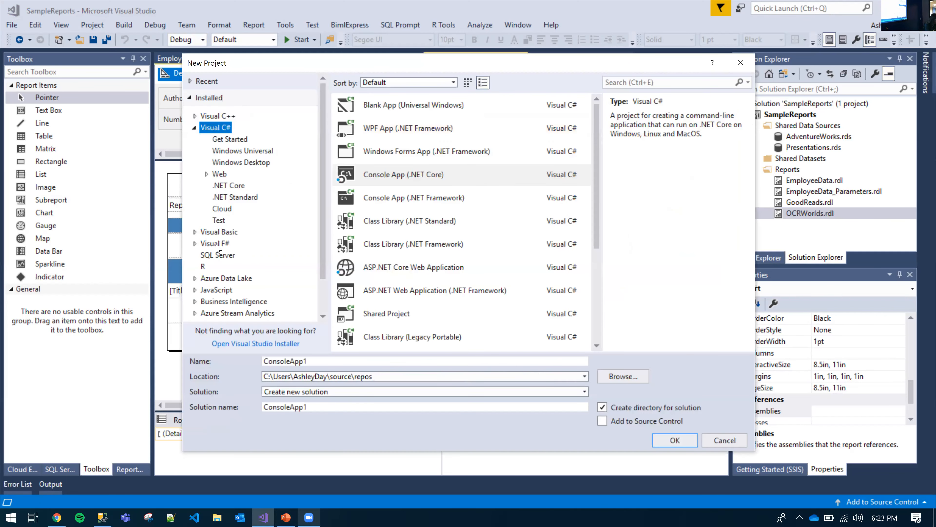
scroll(201, 257, "down", 2)
left_click(195, 262)
scroll(239, 254, "down", 1)
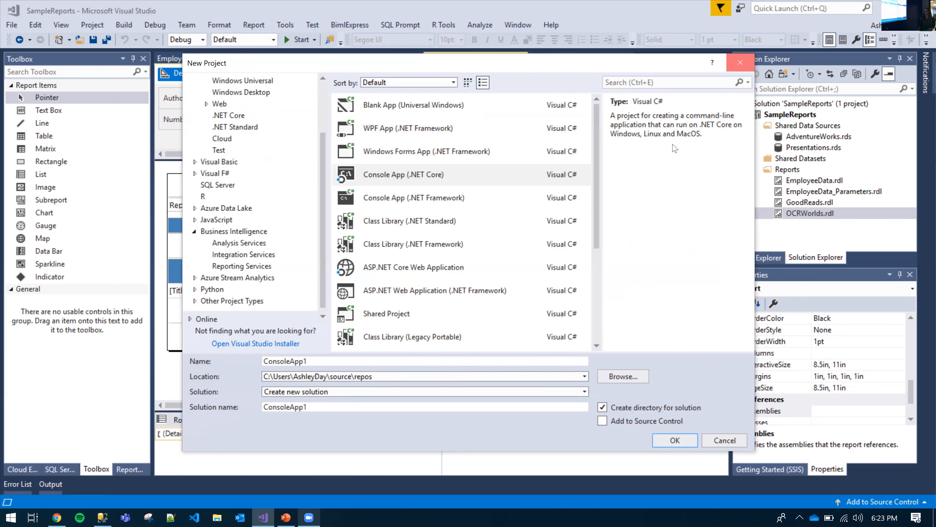
key("Escape")
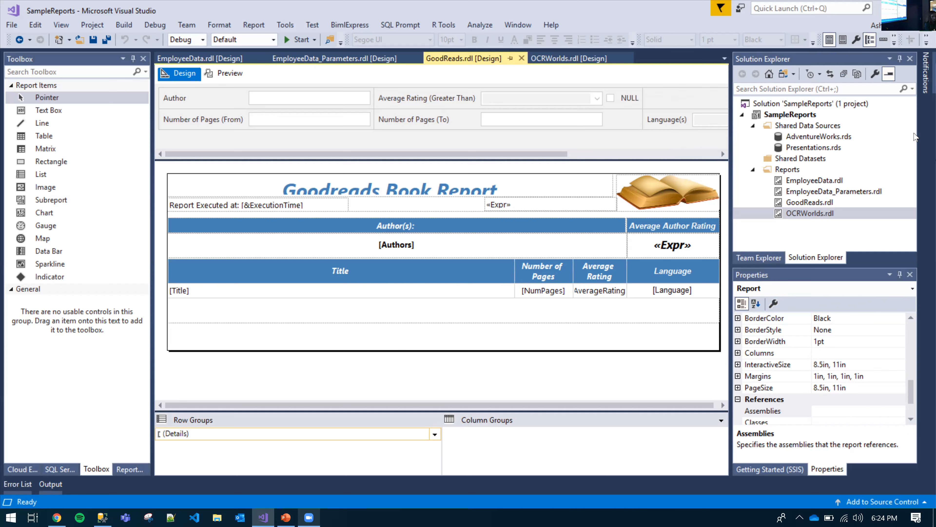
Step: Start a new shared data source connection to server "." and view its available databases
right_click(796, 130)
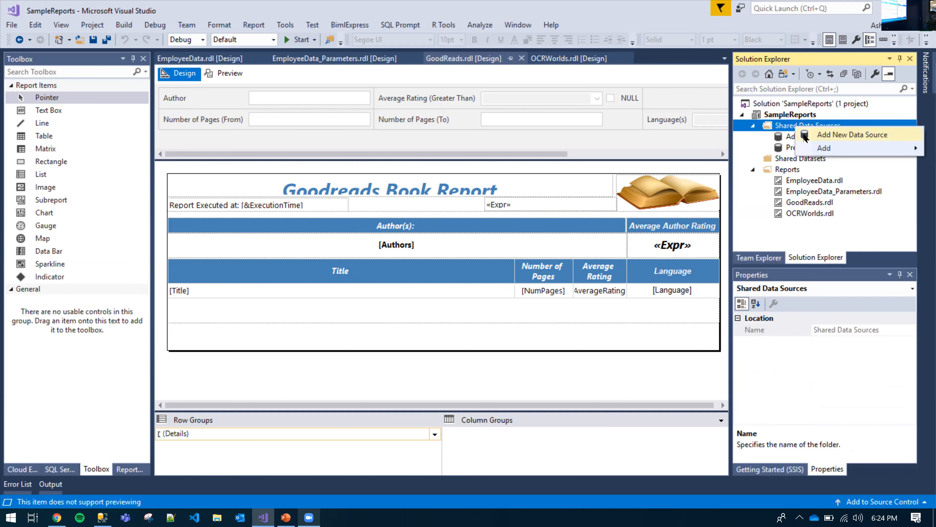
left_click(805, 137)
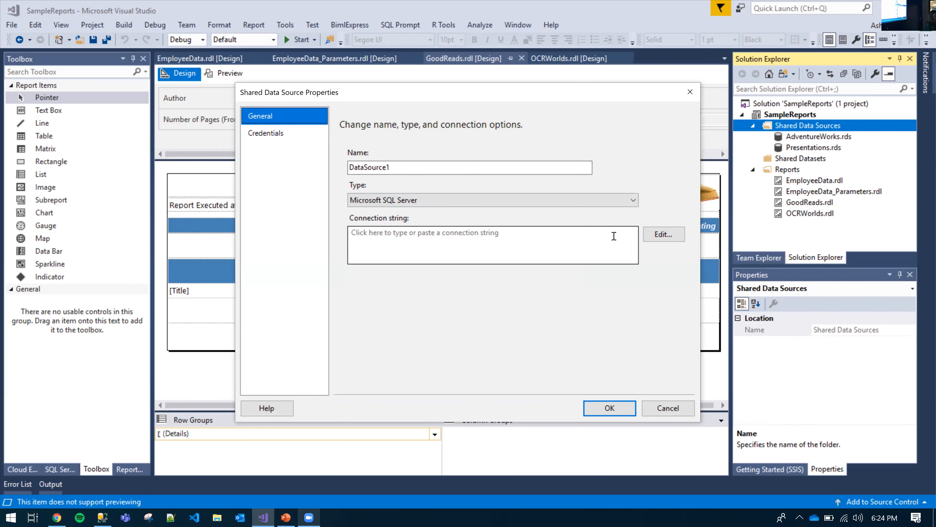
left_click(647, 235)
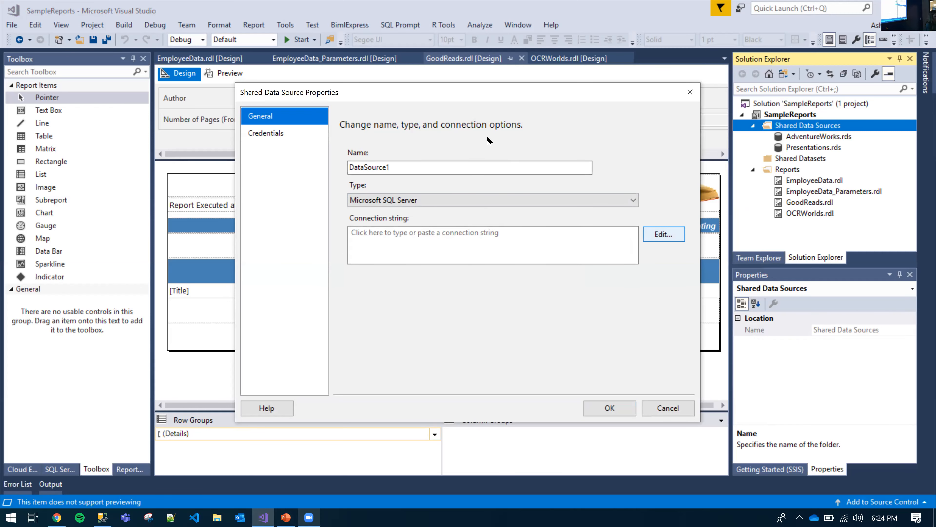
left_click(408, 148)
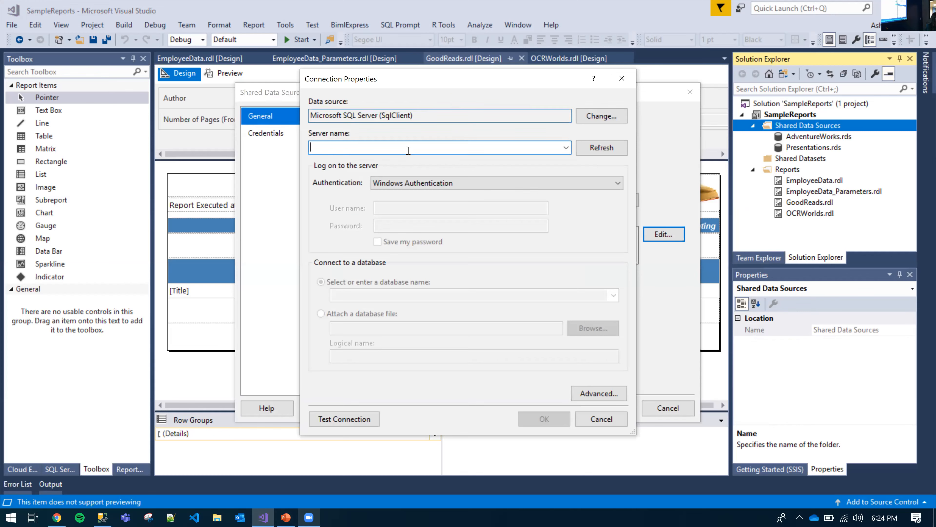
type(".")
left_click(613, 295)
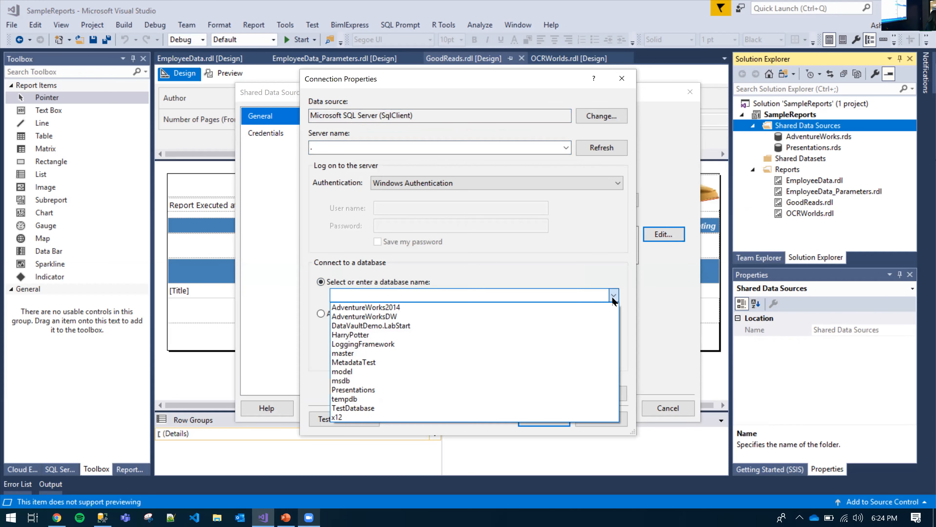
left_click(611, 282)
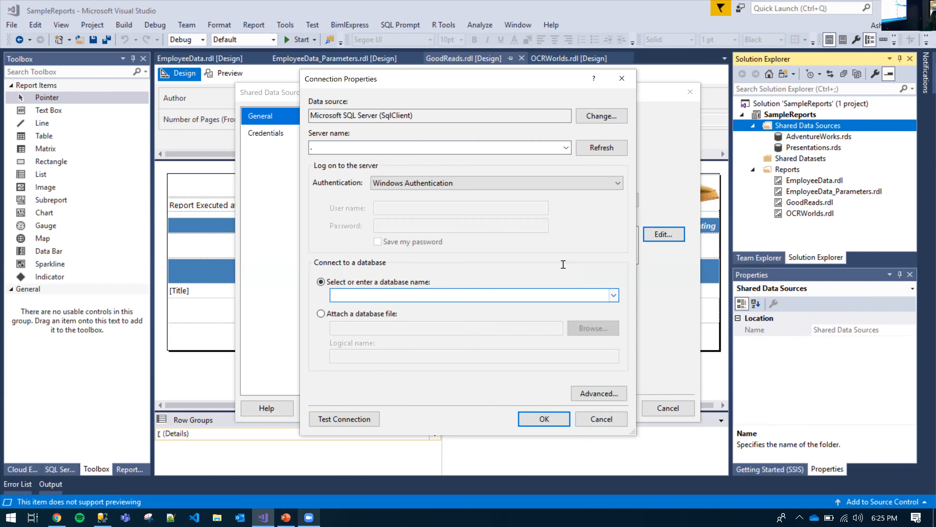
left_click(691, 92)
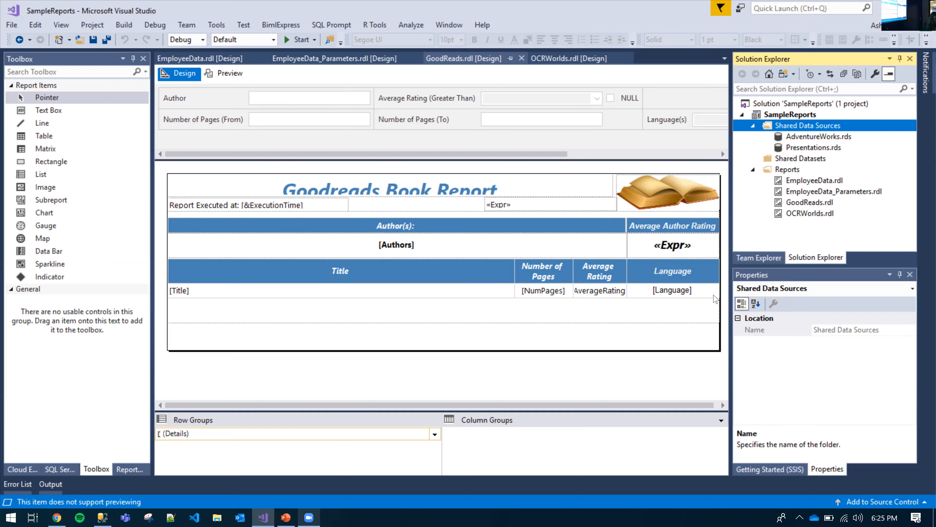
Step: Examine the author row, title table and enclosing rectangle in the GoodReads report layout
left_click(622, 236)
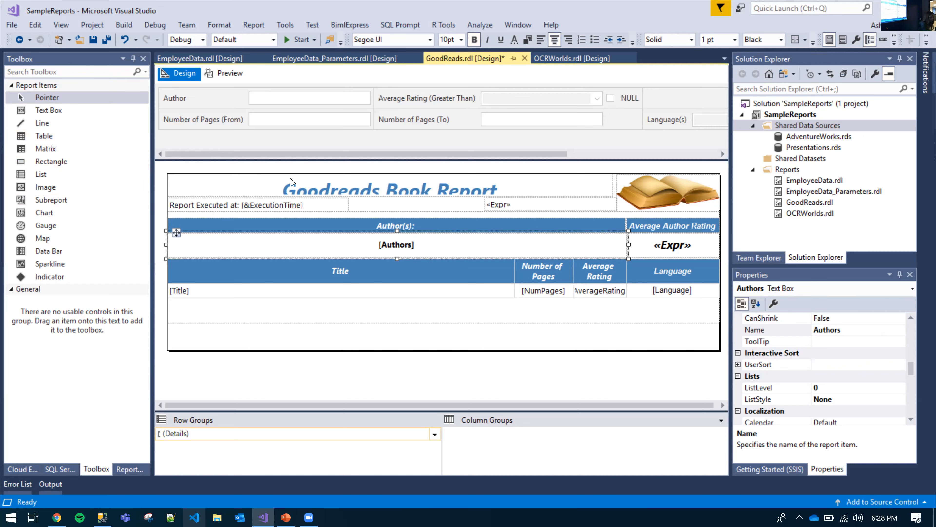
left_click(218, 281)
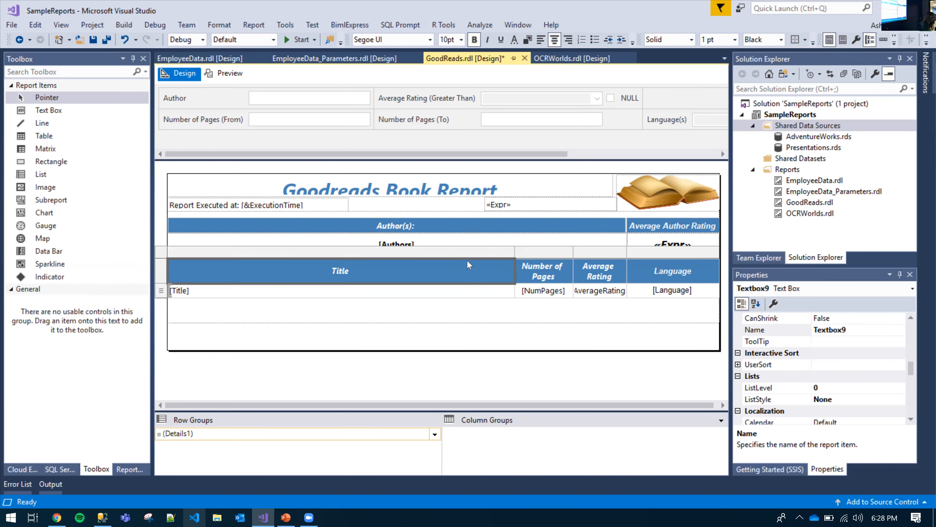
left_click(468, 244)
left_click(469, 232)
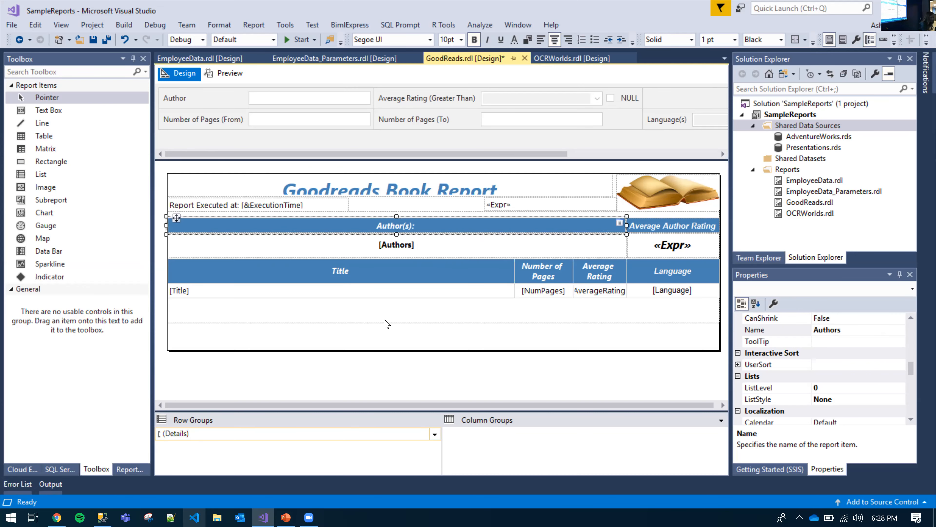
left_click(371, 333)
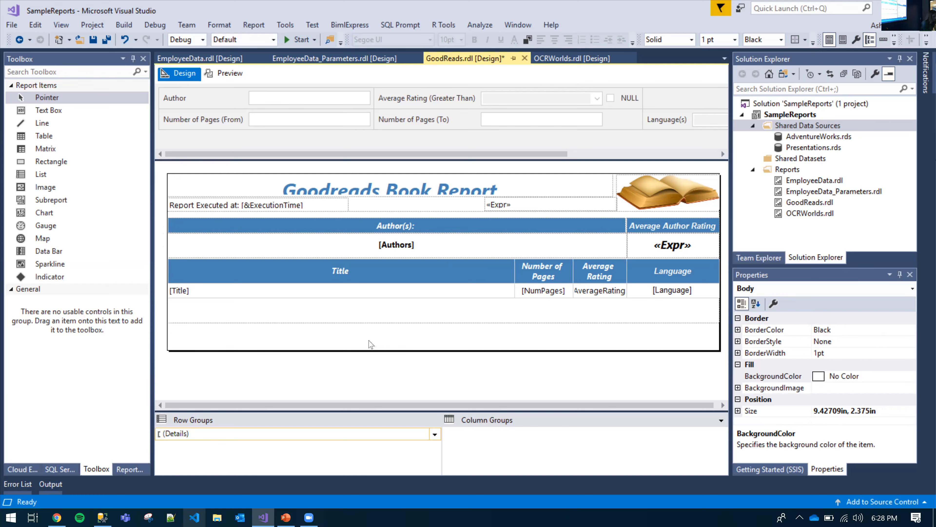
left_click(379, 317)
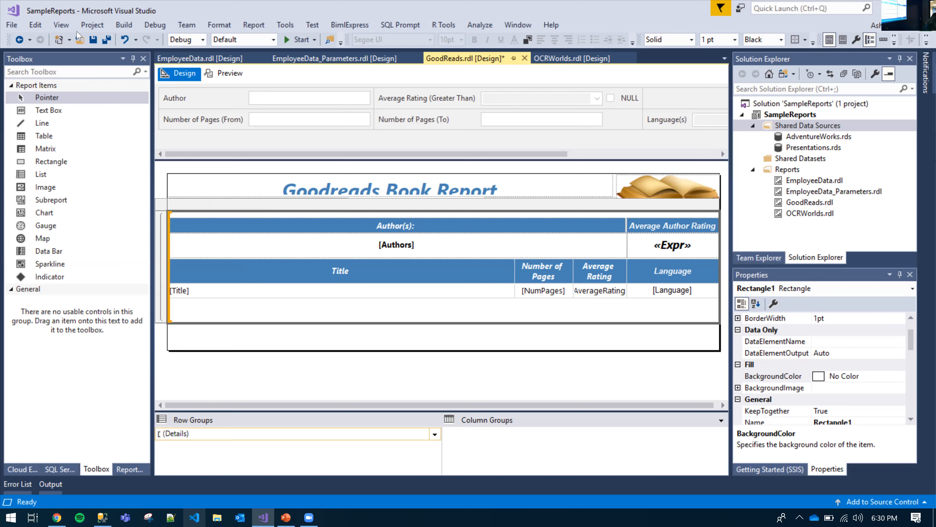
left_click(184, 375)
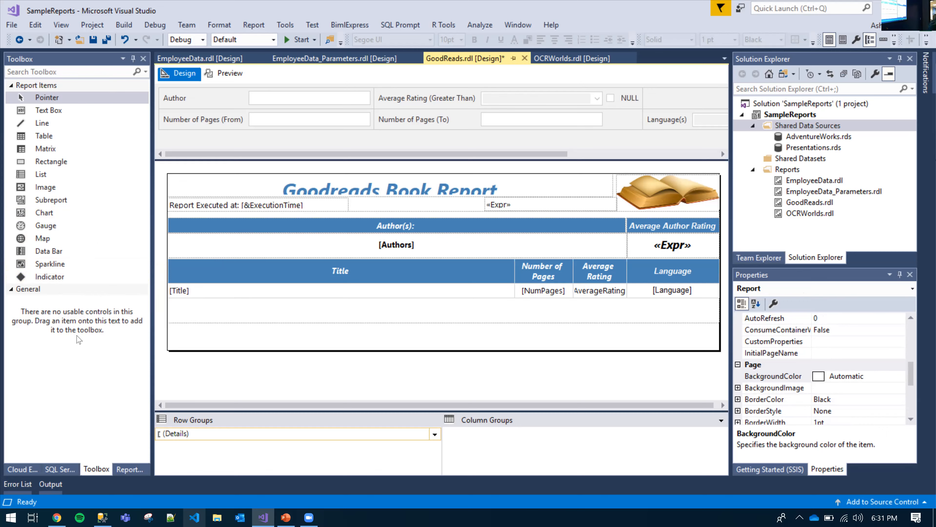
Step: Examine the GoodReads report's built-in fields, parameters, embedded images and data sources
left_click(133, 470)
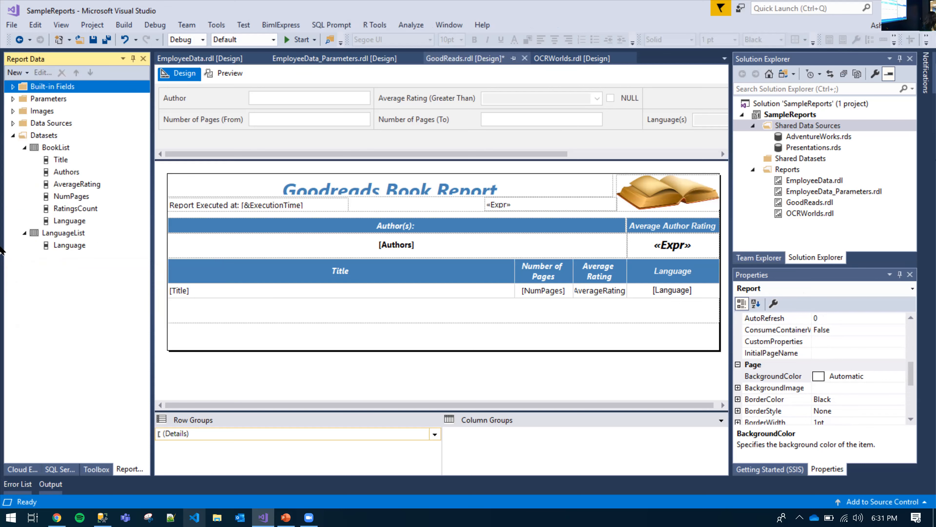
left_click(12, 86)
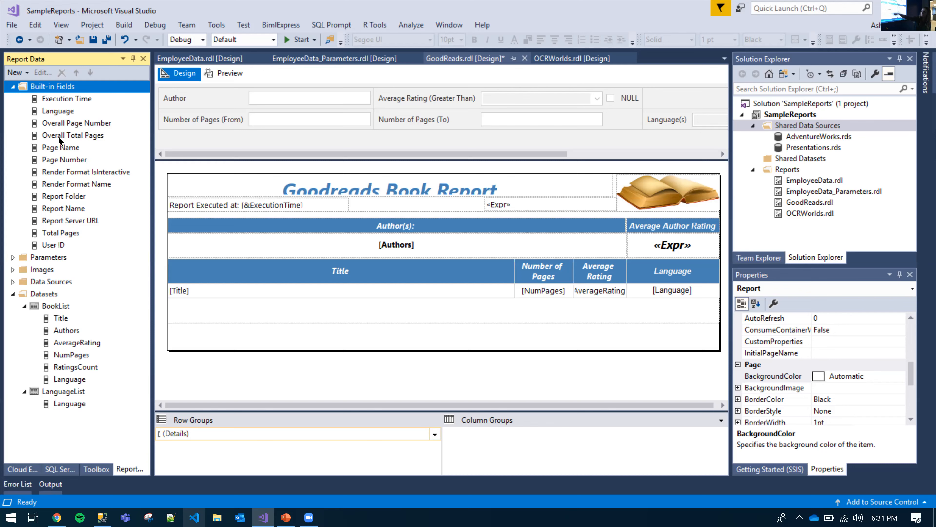
left_click(13, 87)
left_click(13, 99)
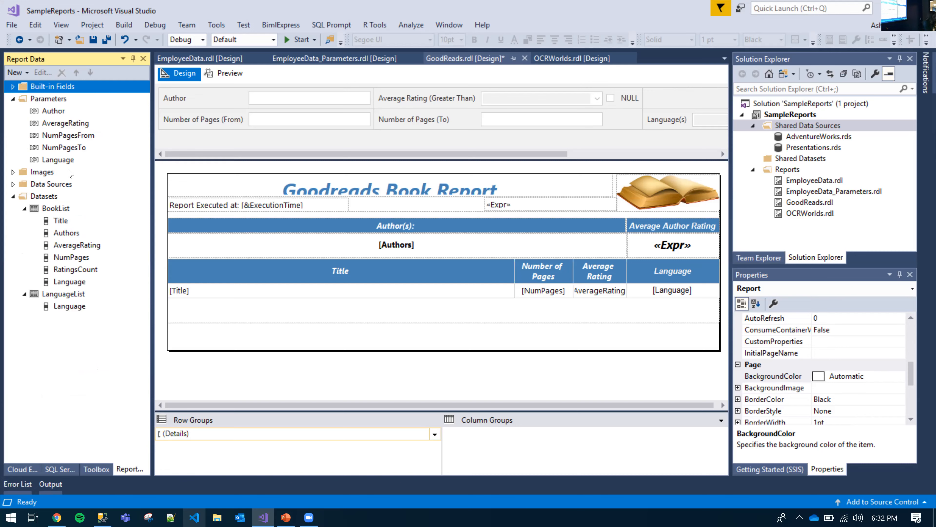
left_click(13, 99)
left_click(13, 110)
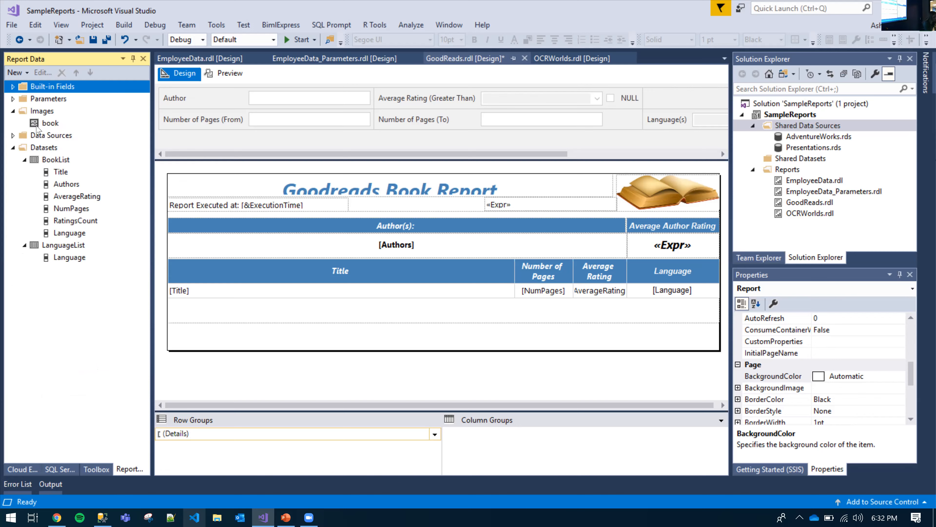
left_click(13, 135)
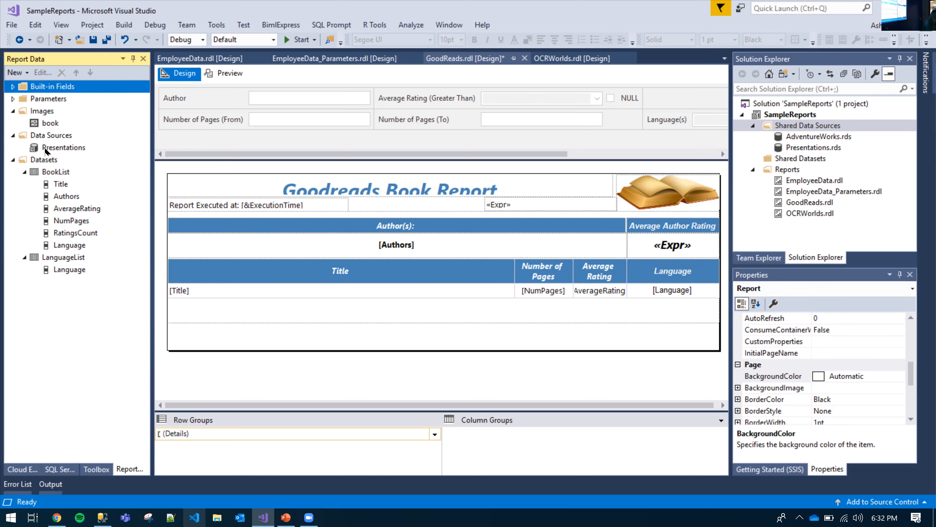
left_click(65, 149)
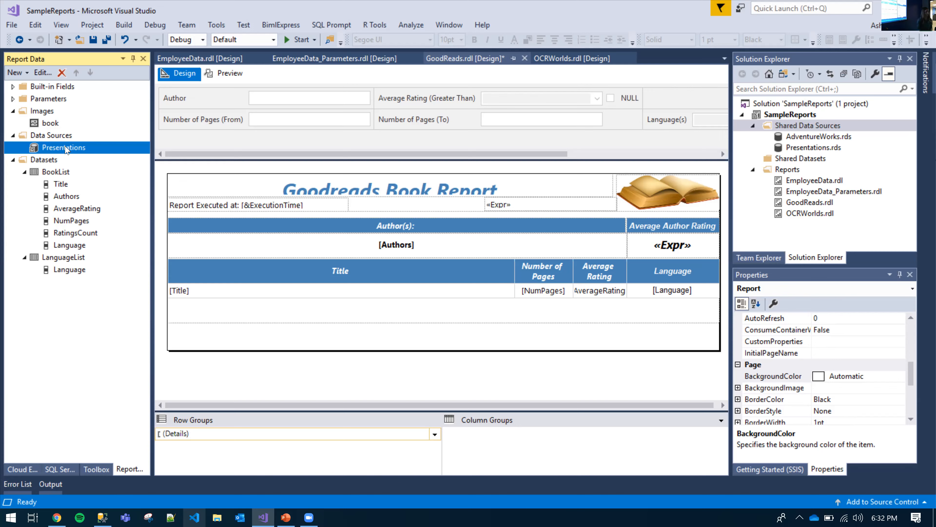
Step: Review the properties of the BookList and LanguageList datasets, including the LanguageList query in the Query Designer
double_click(57, 172)
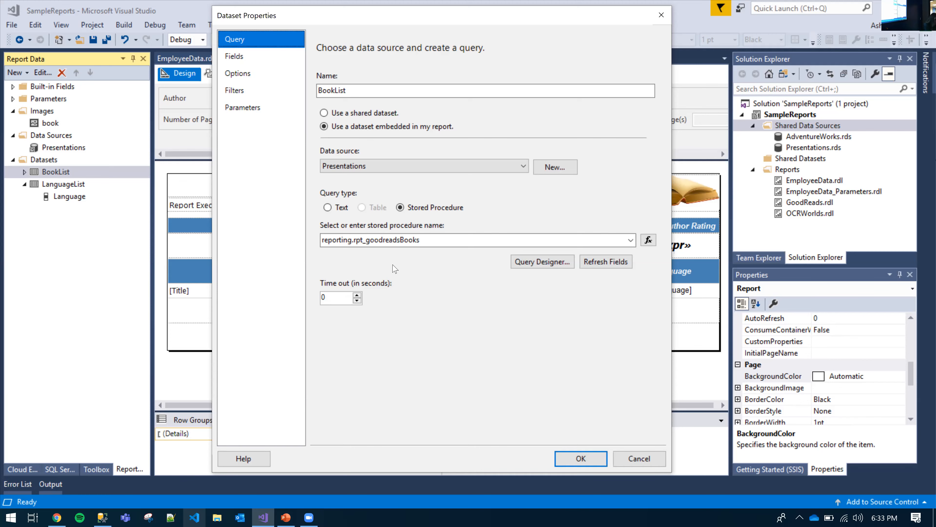
left_click_drag(648, 19, 651, 32)
double_click(74, 186)
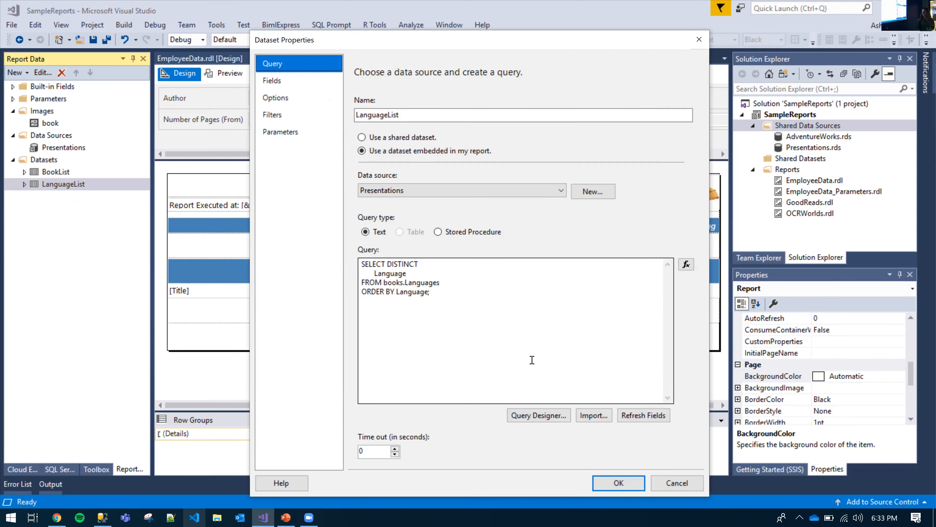
left_click(535, 415)
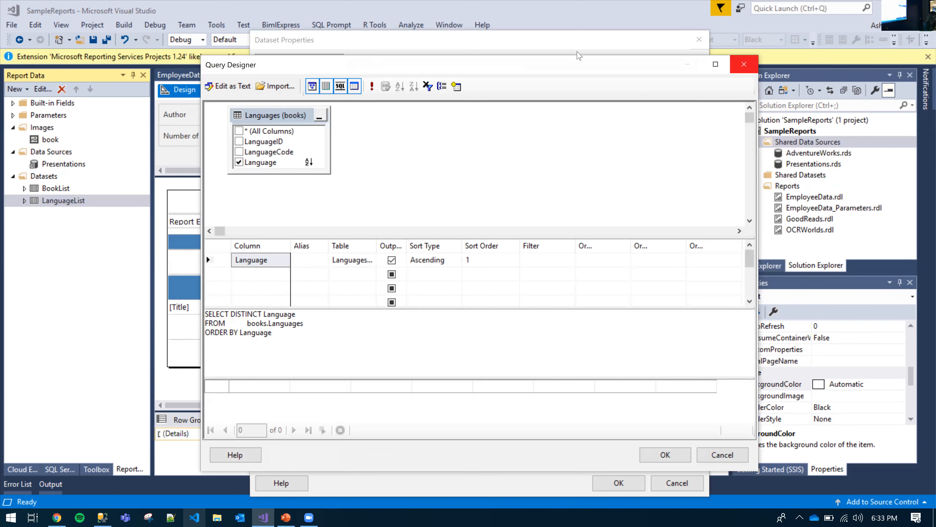
left_click(744, 64)
left_click(521, 306)
left_click(696, 44)
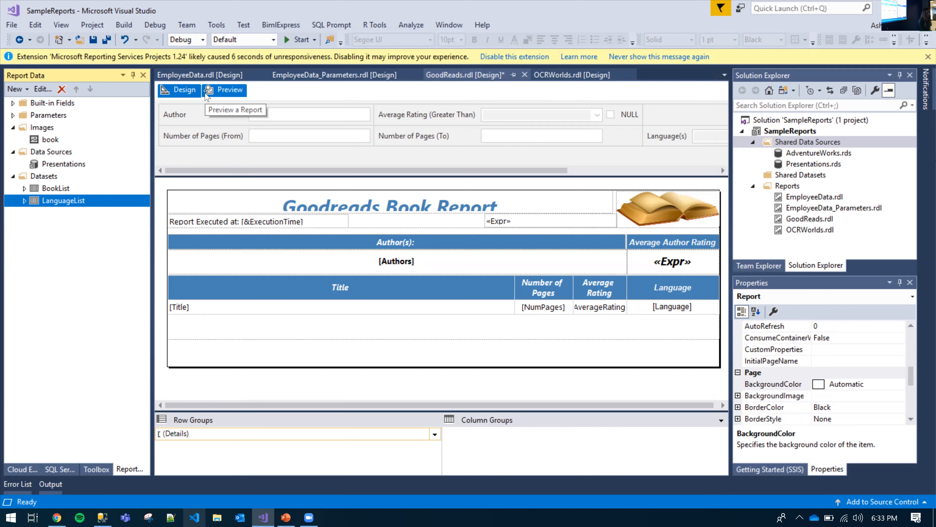
Step: Preview the GoodReads report with the Author parameter set to "rowling", then return to report design
left_click(225, 90)
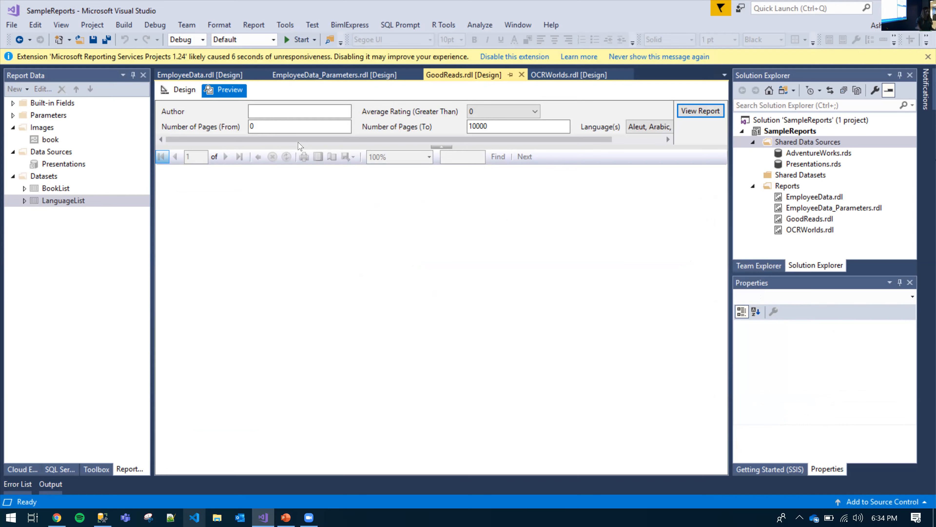
left_click(275, 111)
type("rowling")
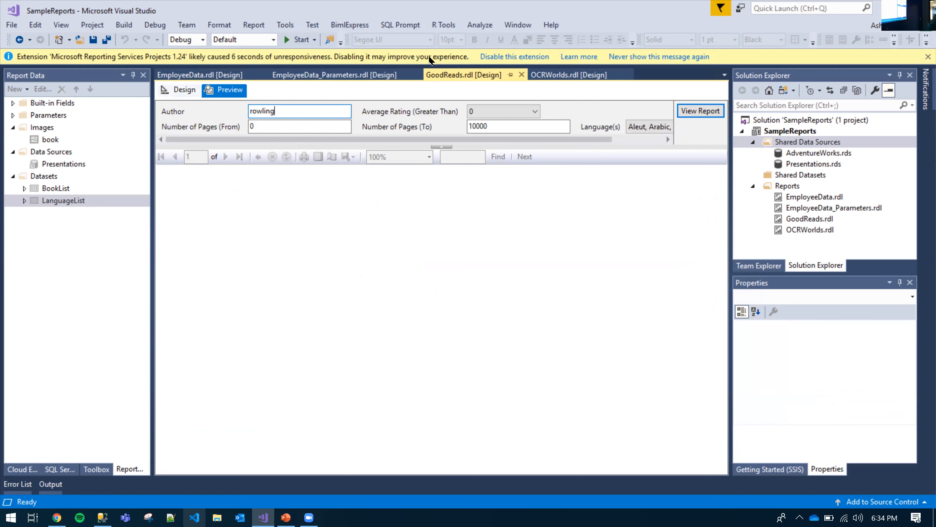
left_click(703, 110)
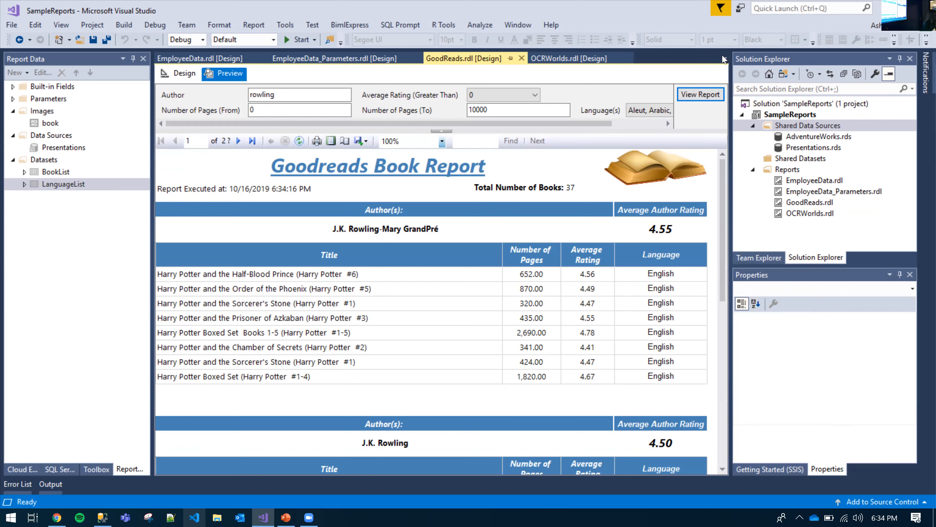
left_click(193, 78)
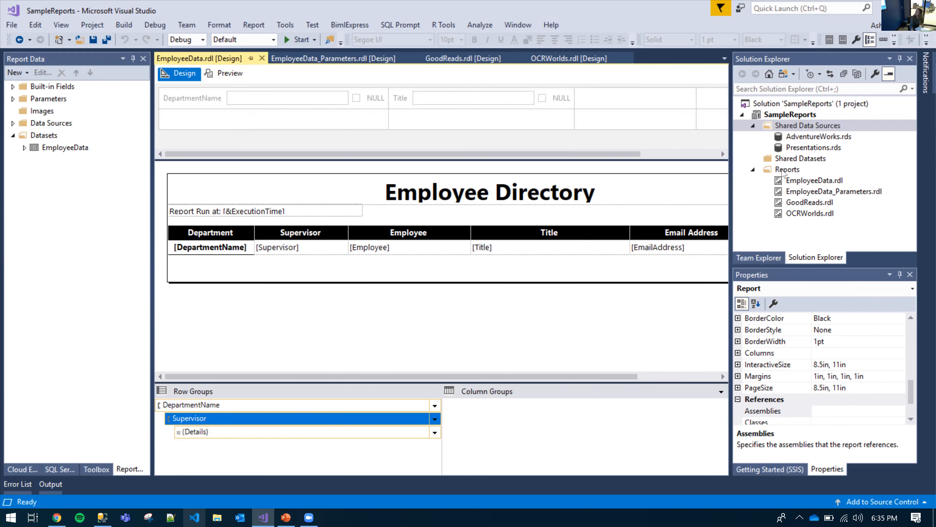
Step: Add a new empty report named Products.rdl to the project's Reports folder
right_click(784, 171)
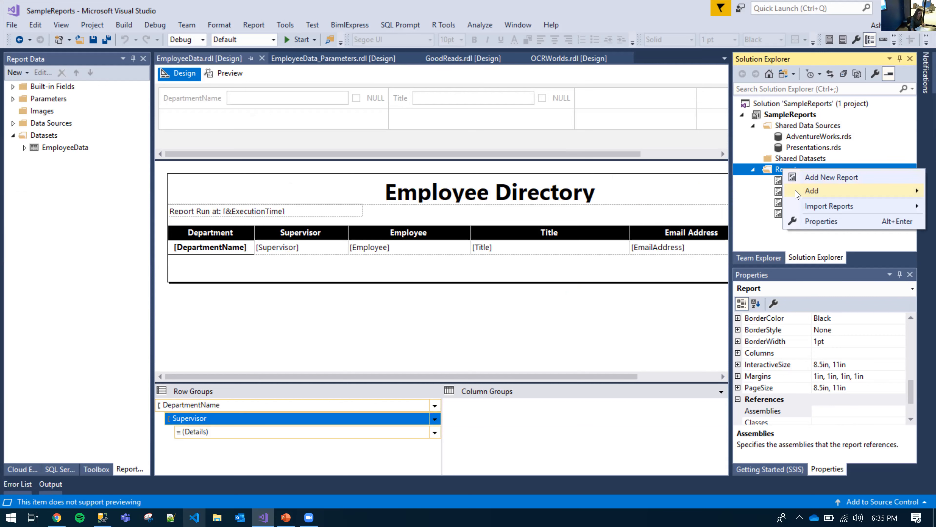
mouse_move(798, 194)
left_click(754, 192)
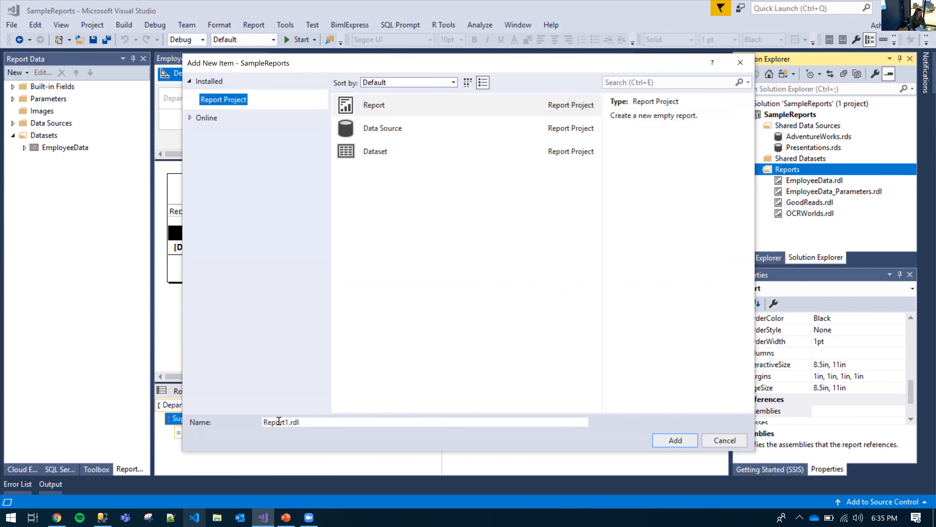
left_click(287, 421)
double_click(287, 422)
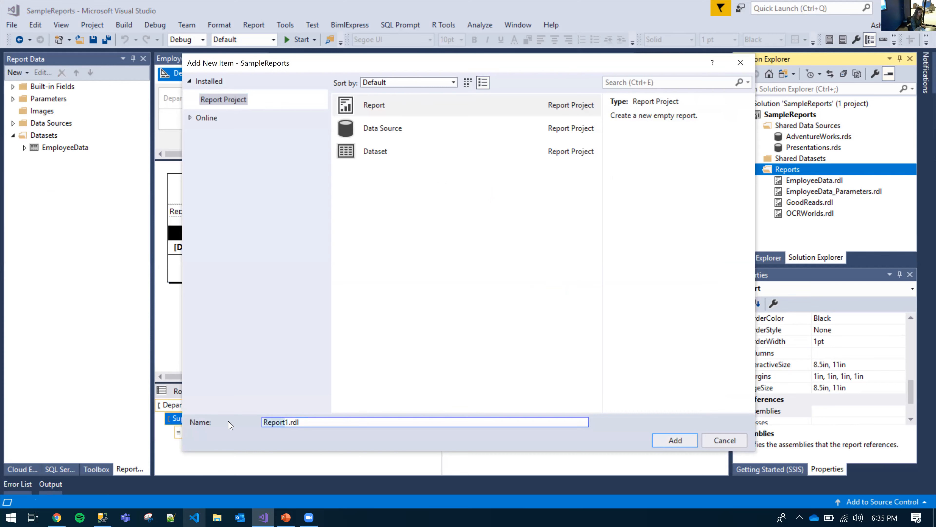
key("BackSpace")
type("Products")
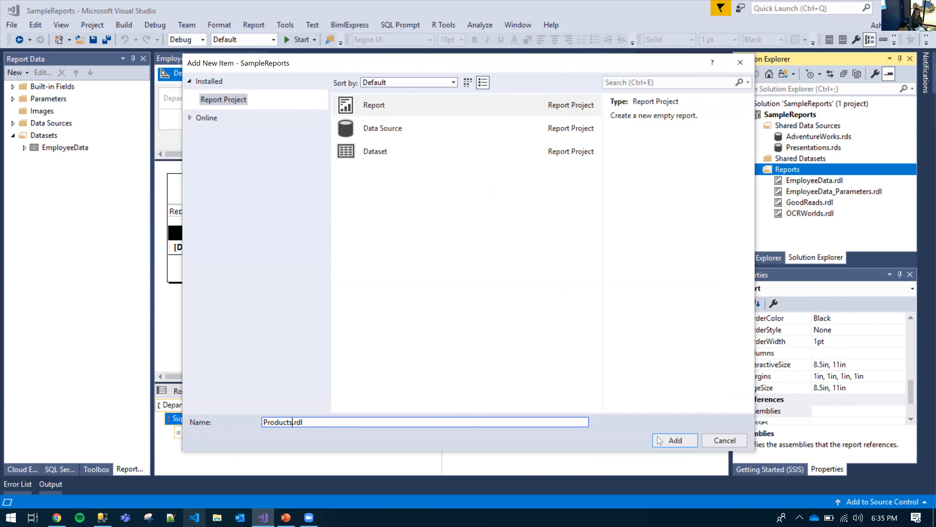
left_click(674, 441)
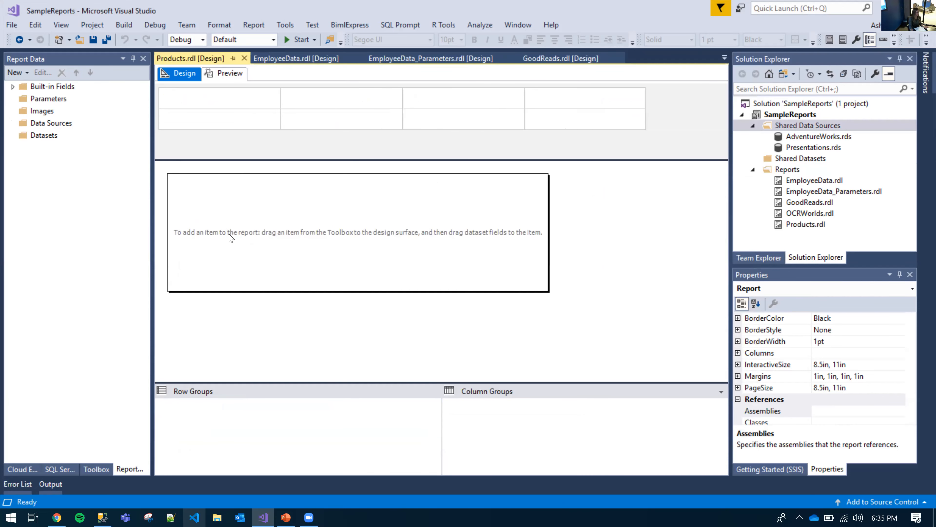
Step: Add a data source named AdventureWorks to the report, using the shared AdventureWorks data source reference
left_click(13, 87)
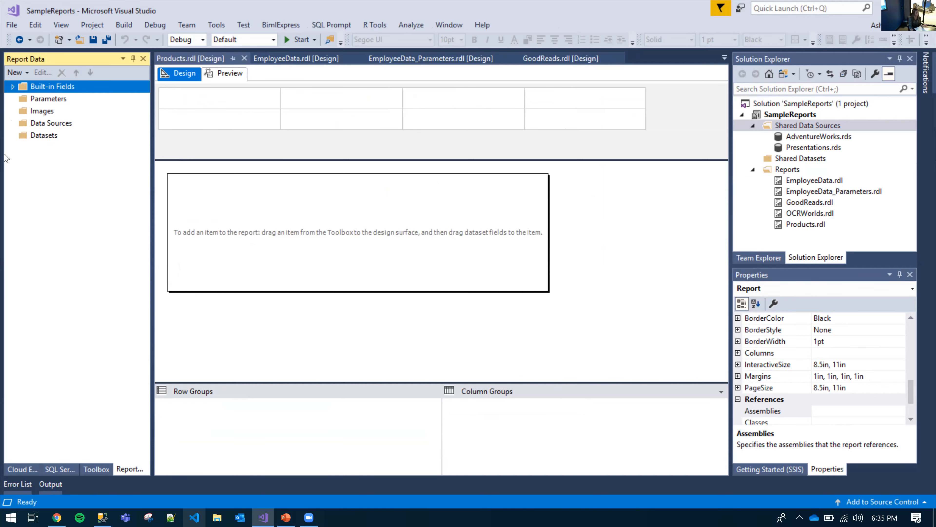
right_click(37, 127)
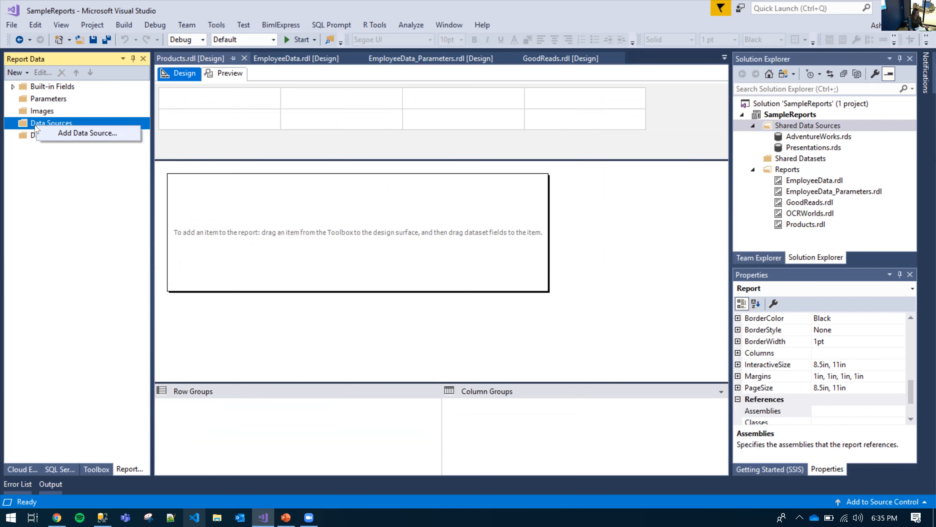
left_click(45, 133)
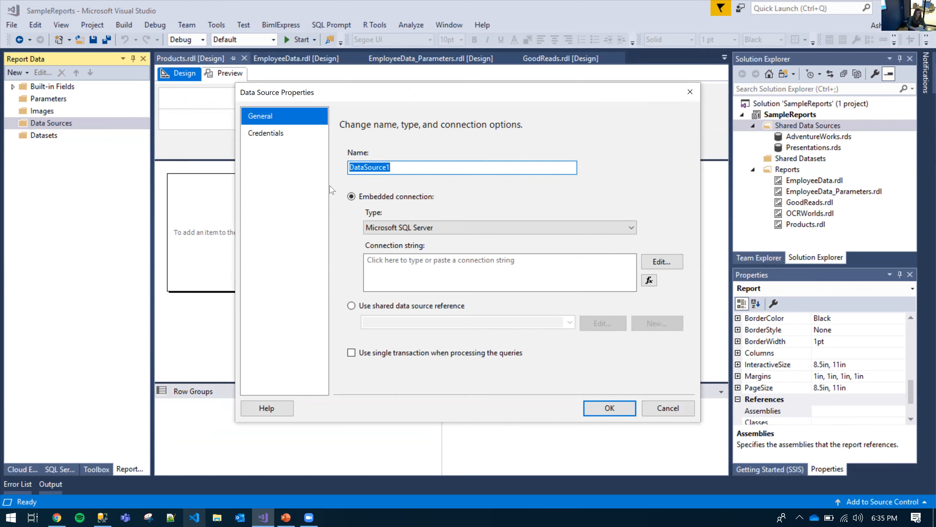
type("Adven")
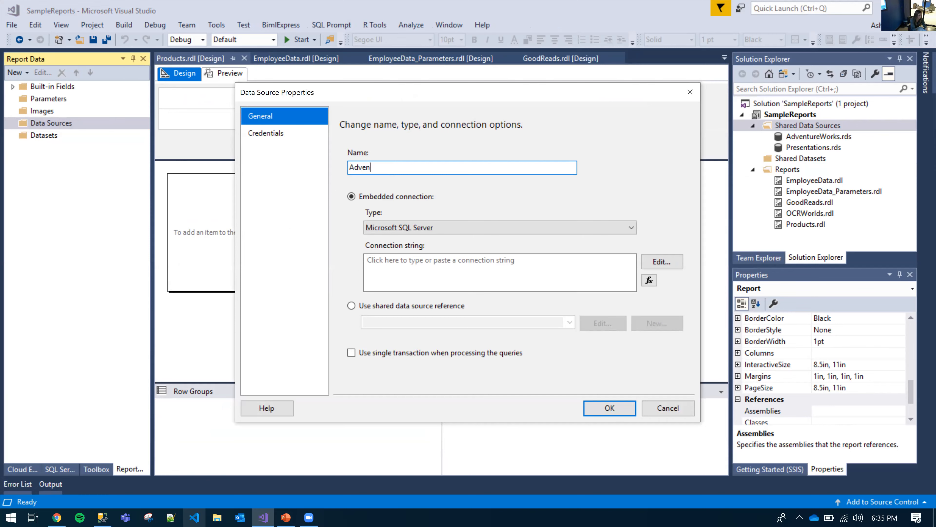
type("tureWorks")
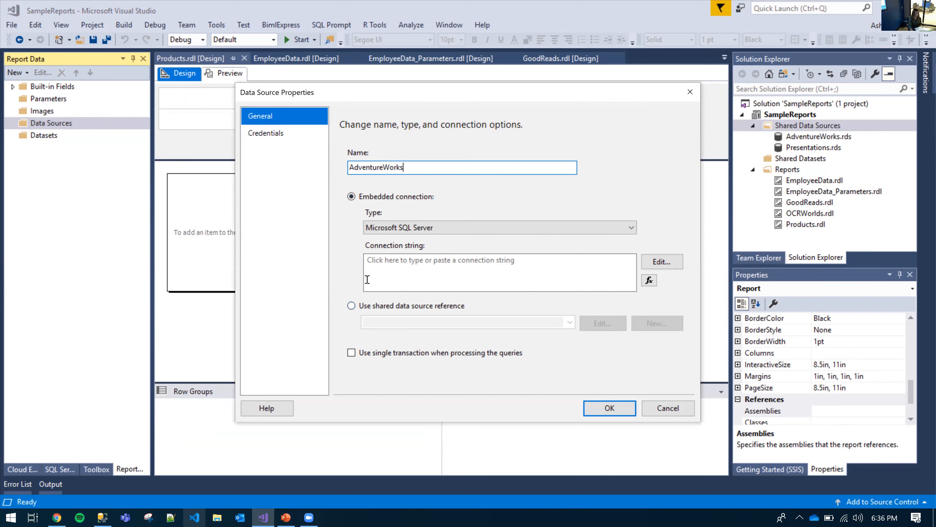
left_click(351, 306)
left_click(570, 321)
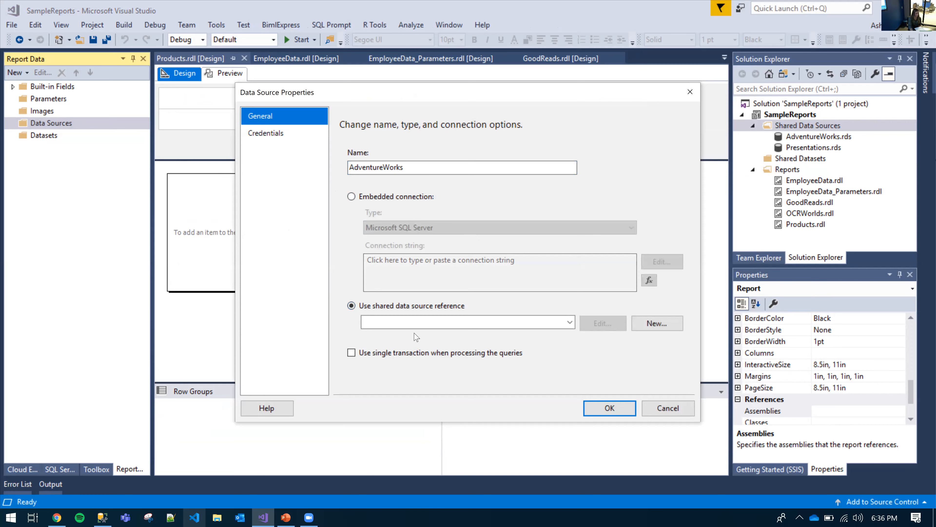
left_click(408, 337)
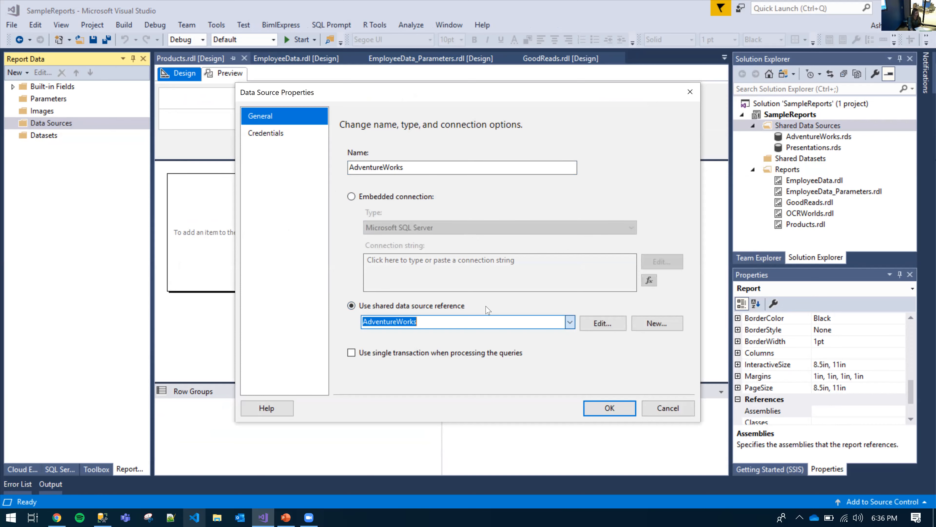
left_click(596, 404)
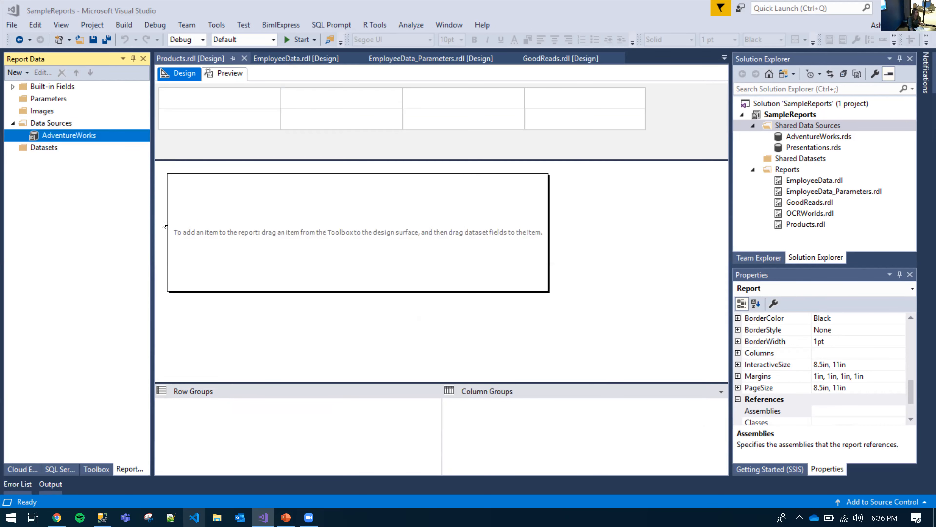
Step: Set up an embedded dataset named Products on the AdventureWorks data source, using the stored procedure reporting.rpt_Products
right_click(44, 148)
left_click(61, 159)
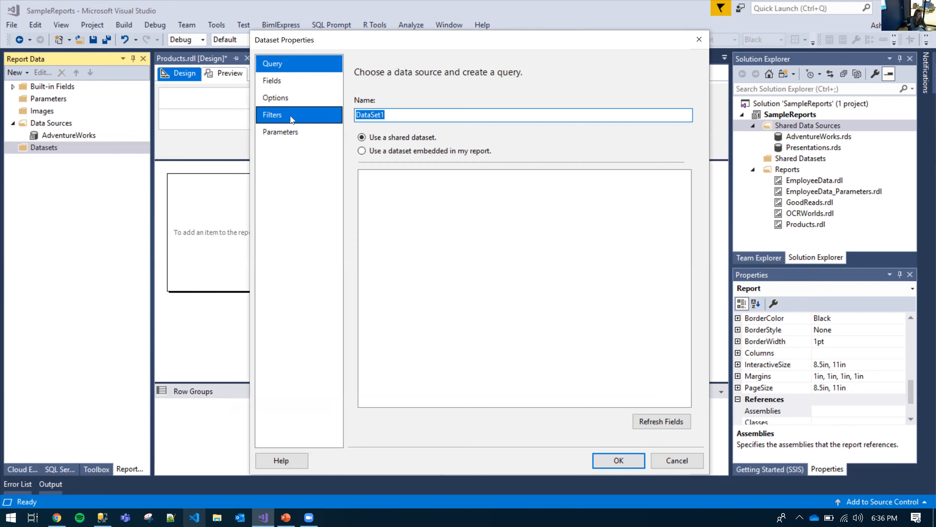
type("Products")
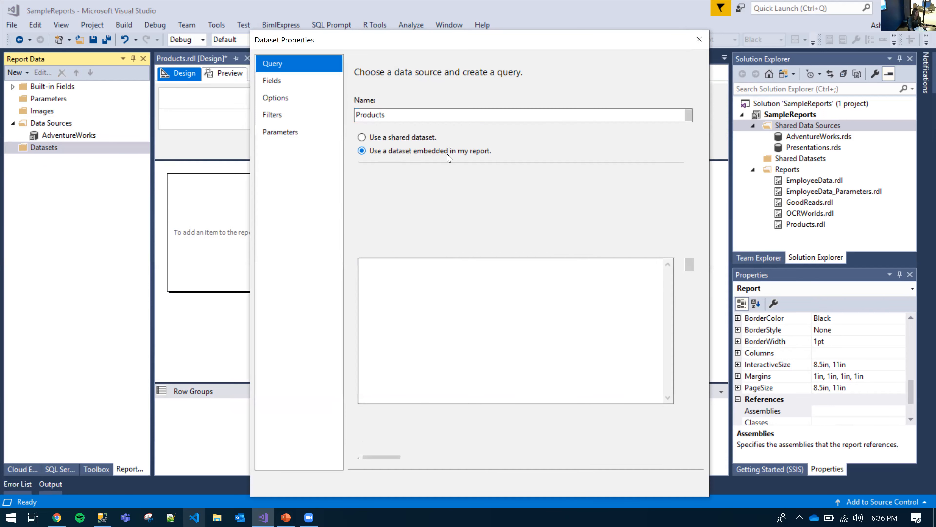
left_click(422, 206)
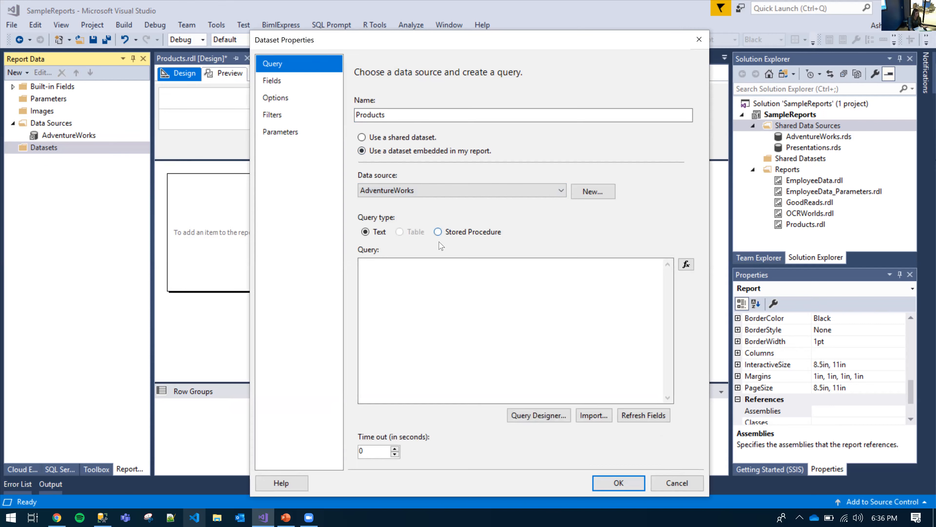
left_click(455, 233)
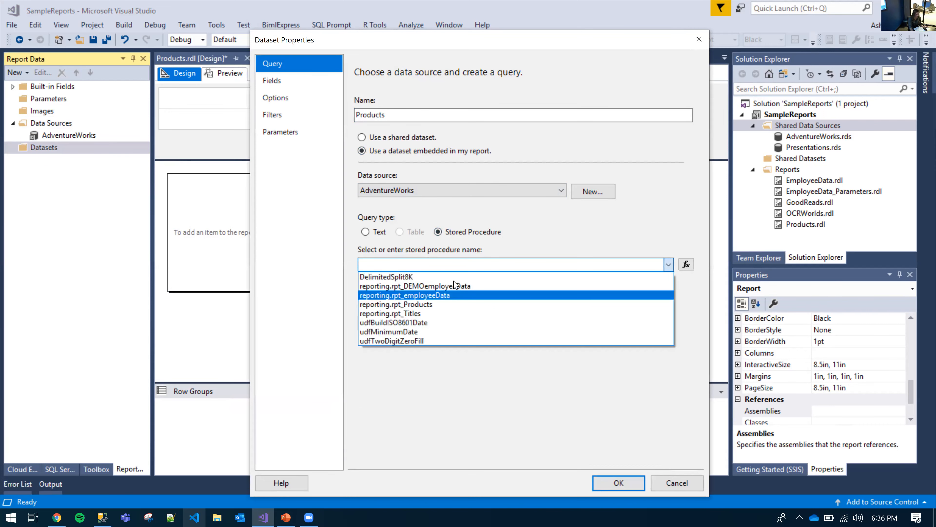
left_click(453, 305)
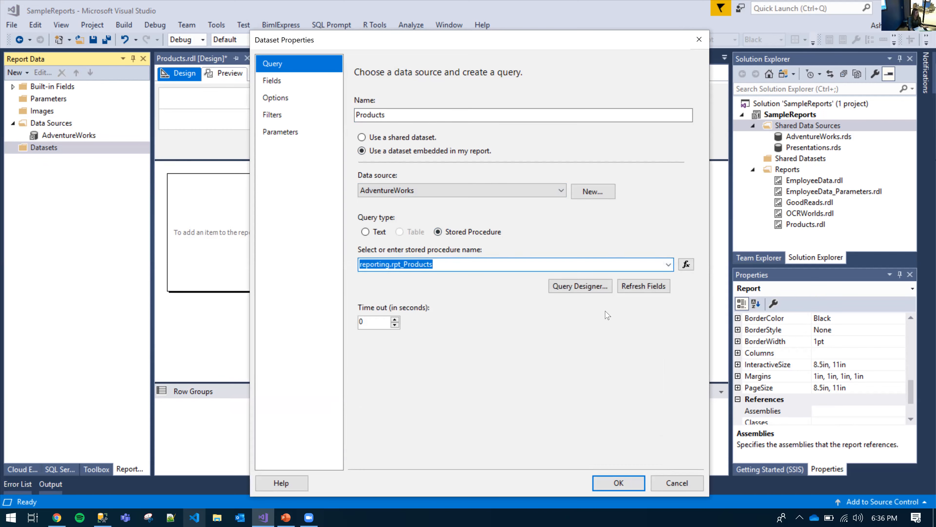
Step: Review the Products dataset's fields, parameters and stored procedure in the Query Designer, then confirm the dataset
left_click(303, 93)
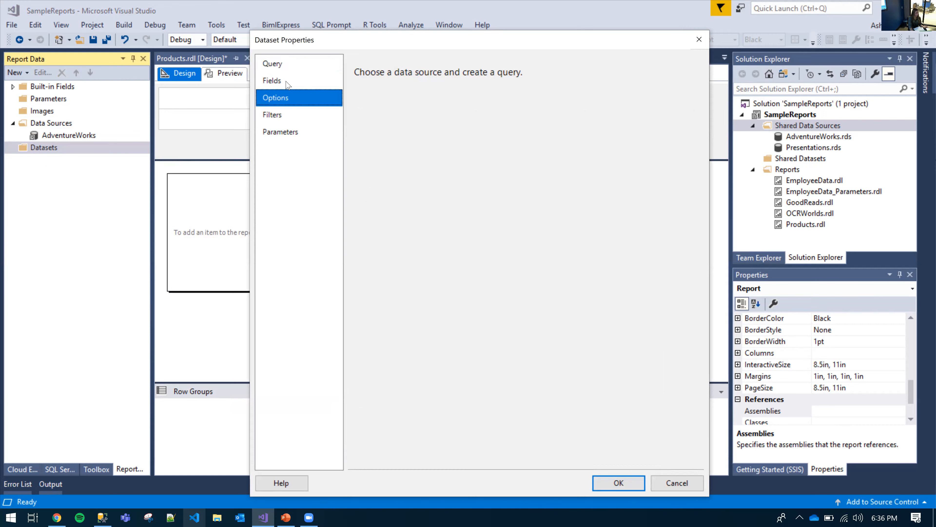
left_click(294, 83)
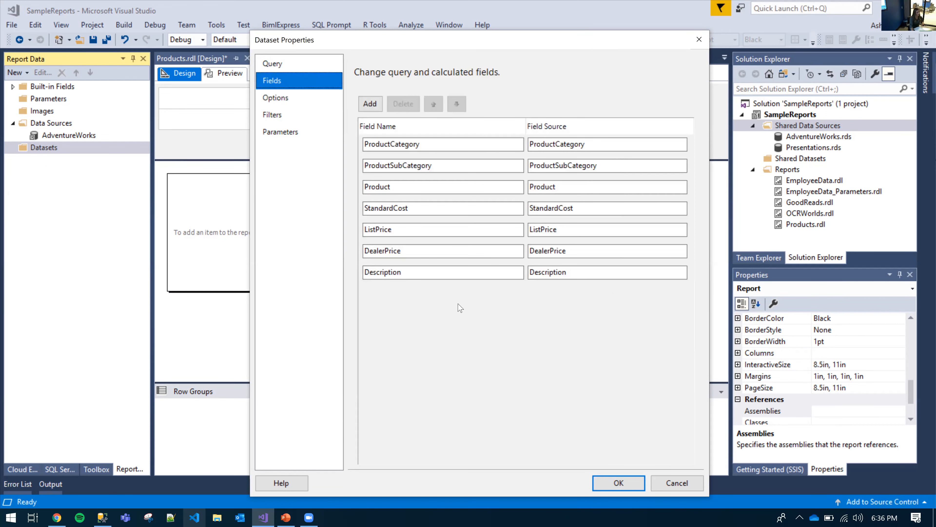
left_click(280, 132)
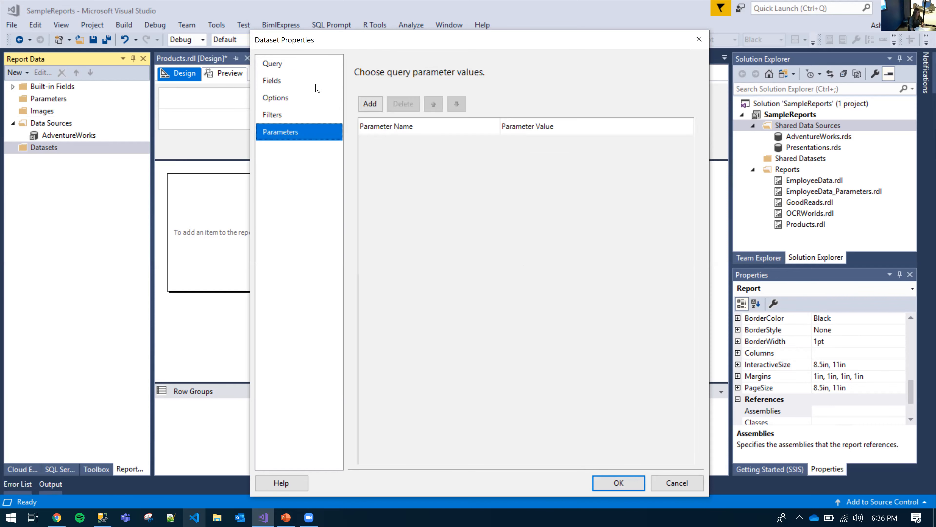
left_click(295, 84)
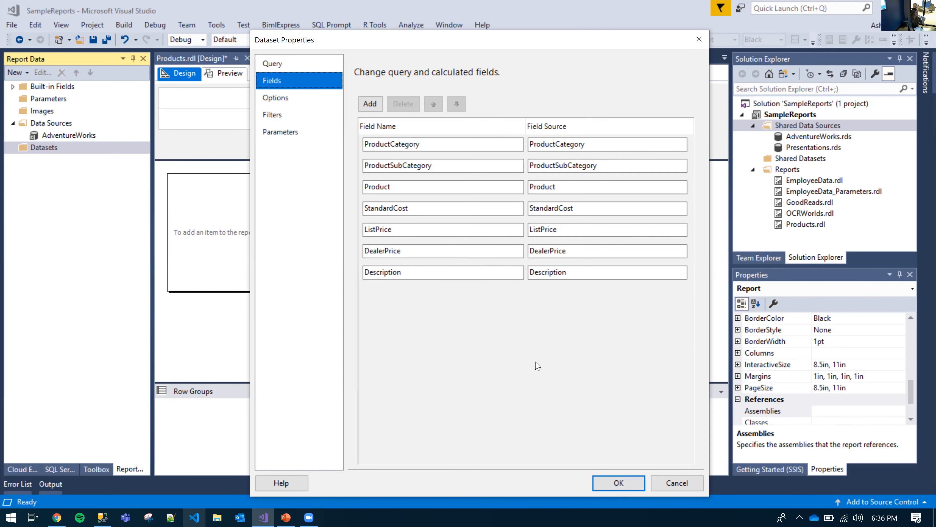
left_click(274, 64)
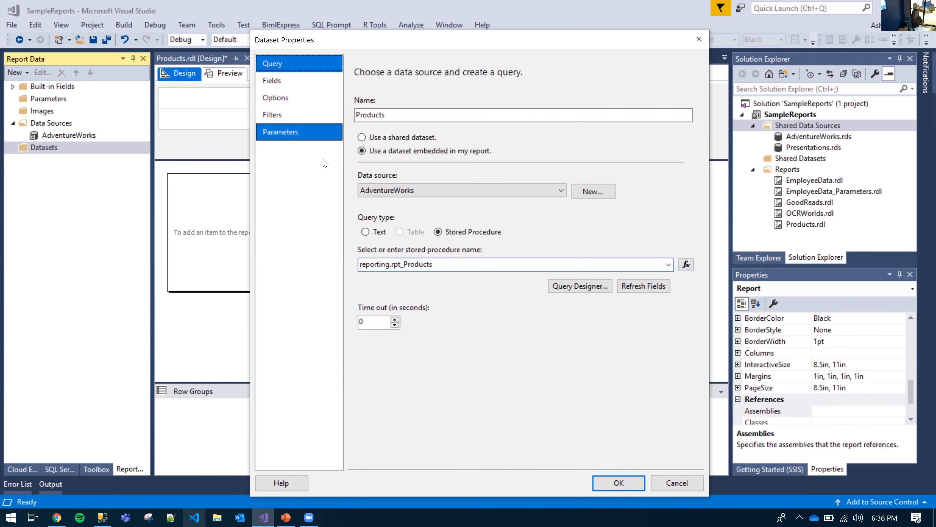
left_click(580, 285)
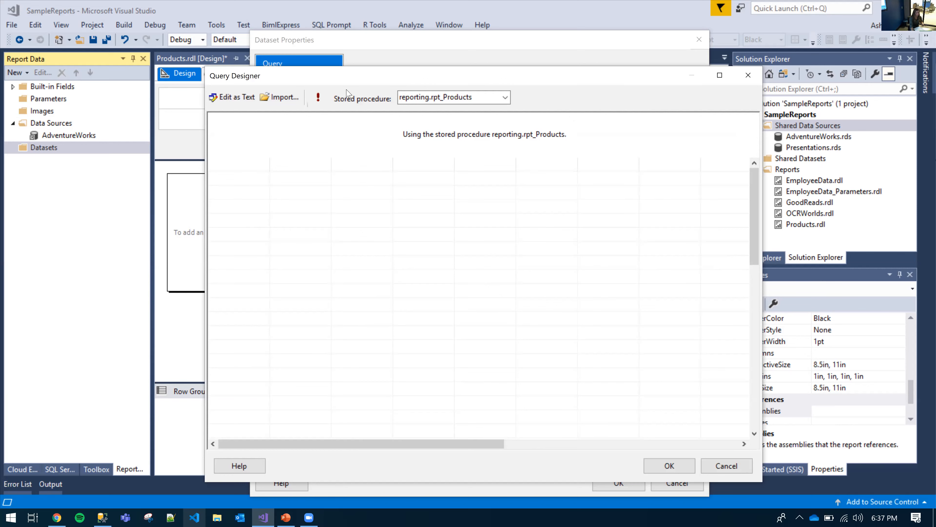
left_click(749, 78)
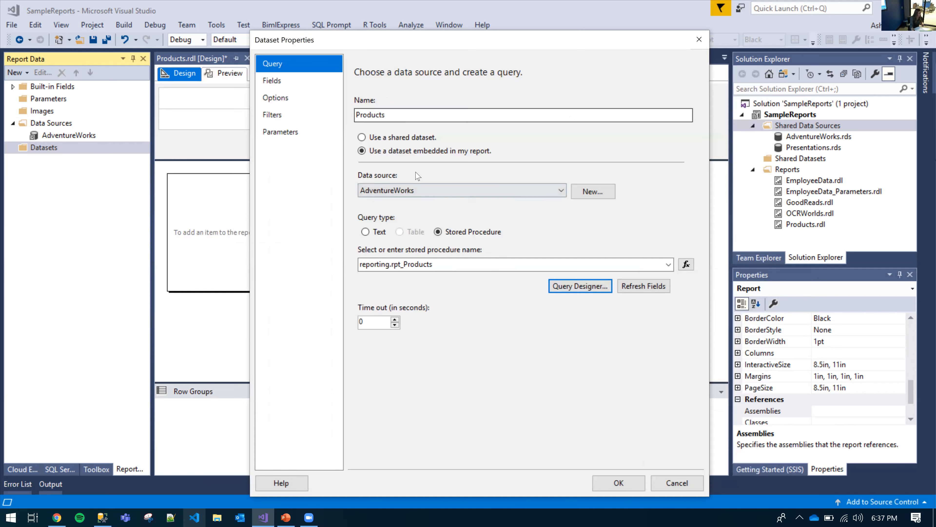
left_click(402, 264)
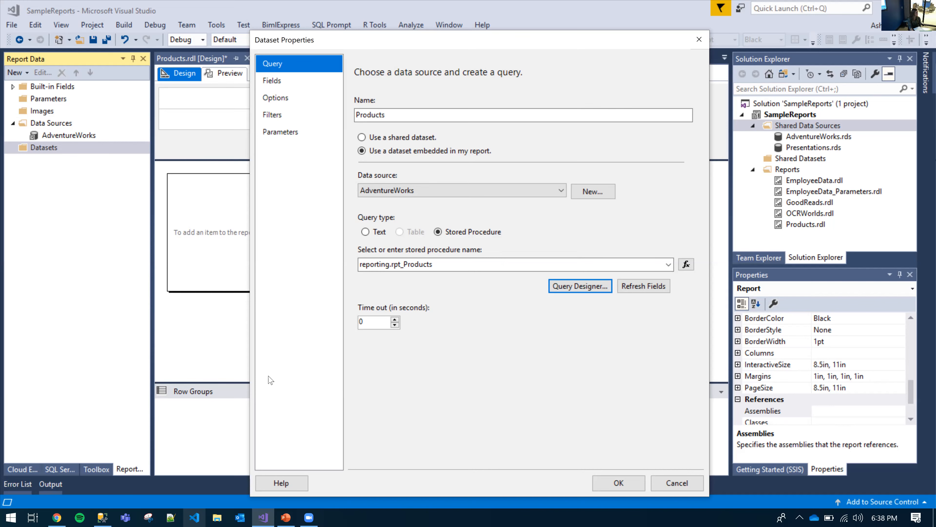
left_click(619, 482)
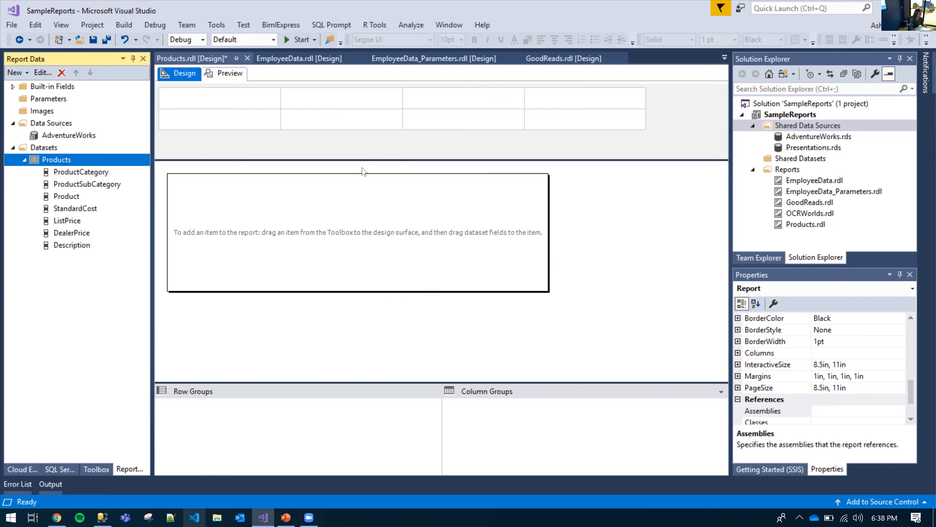
Step: Insert a Table report item at the upper-left corner of the Products report body
left_click(551, 278)
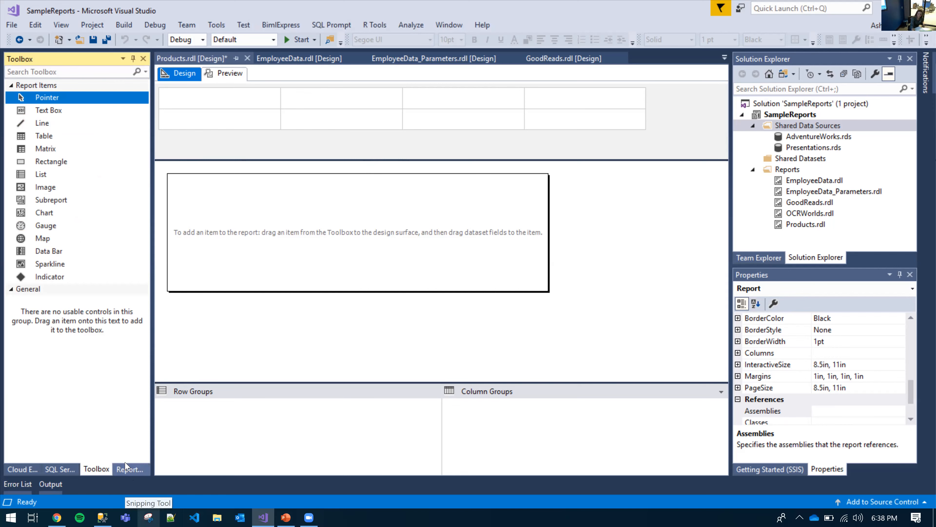
left_click(125, 471)
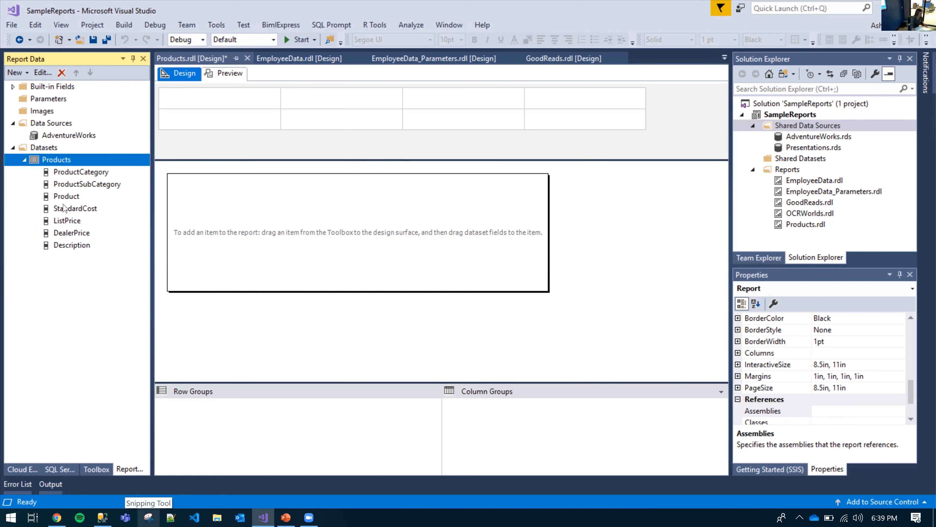
left_click(98, 469)
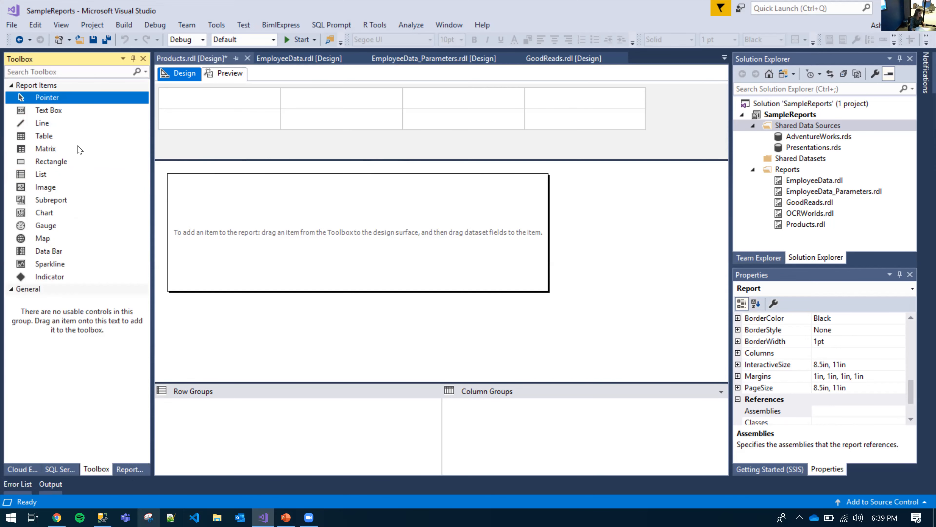
left_click(60, 140)
left_click(167, 174)
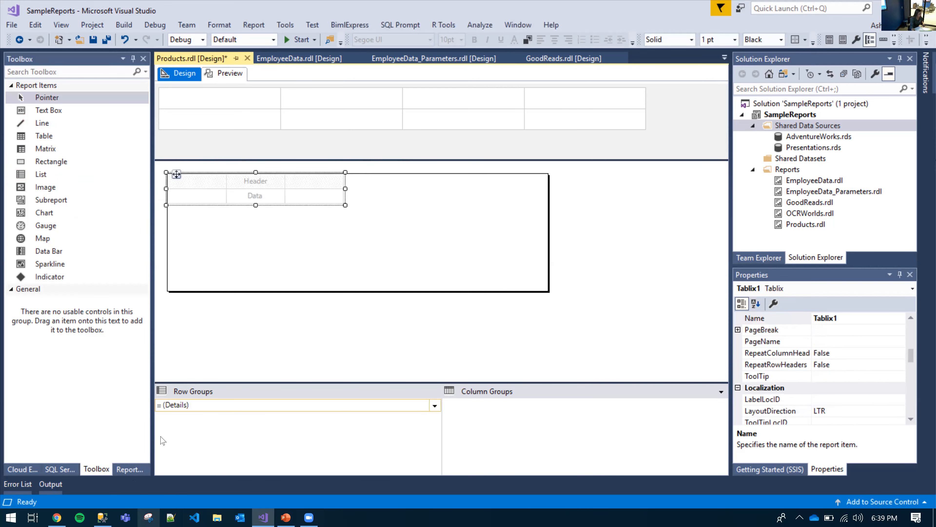
Step: Move the table down in the report body to leave empty space above it
left_click(257, 177)
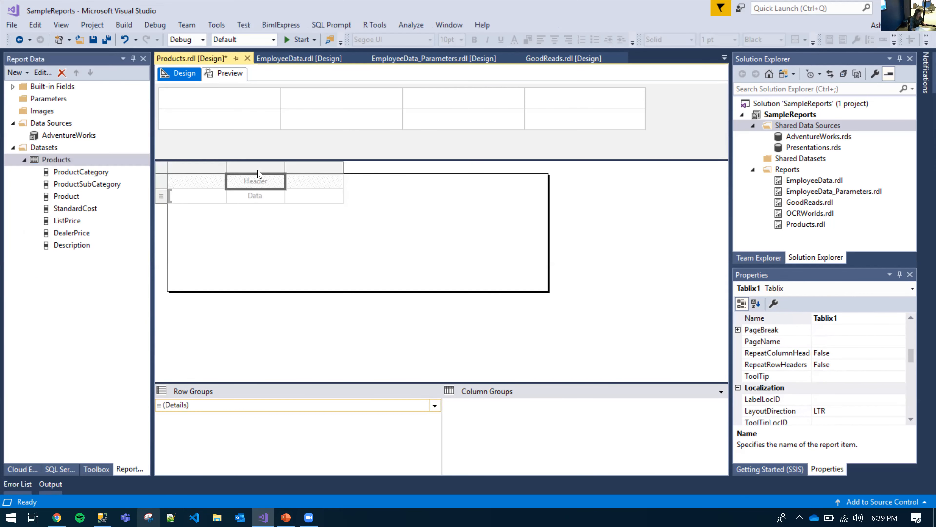
left_click(161, 170)
left_click_drag(176, 174, 176, 212)
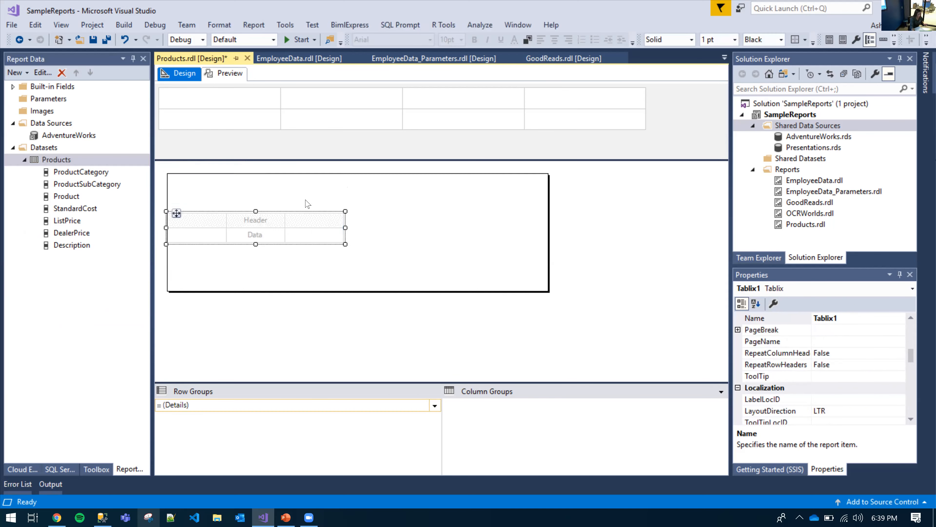
Step: Insert four additional columns into the table so that it has seven columns
left_click(306, 216)
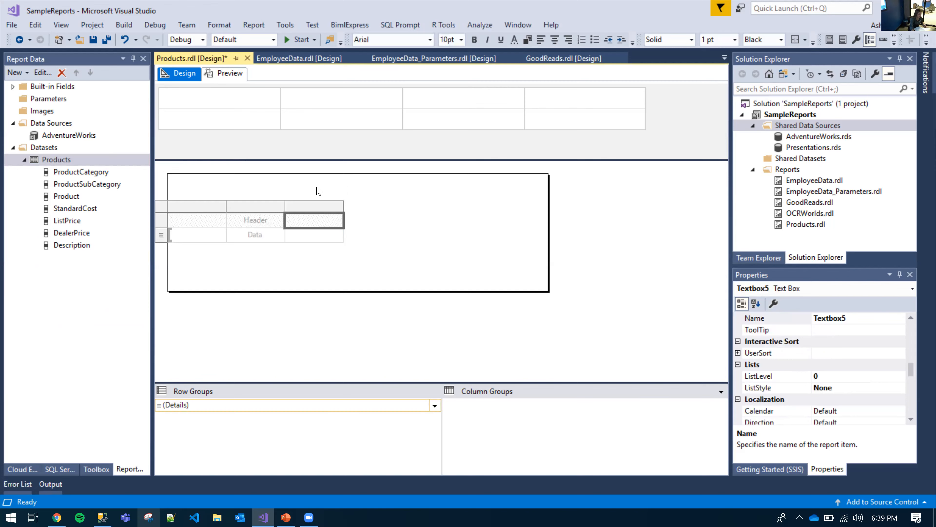
right_click(316, 210)
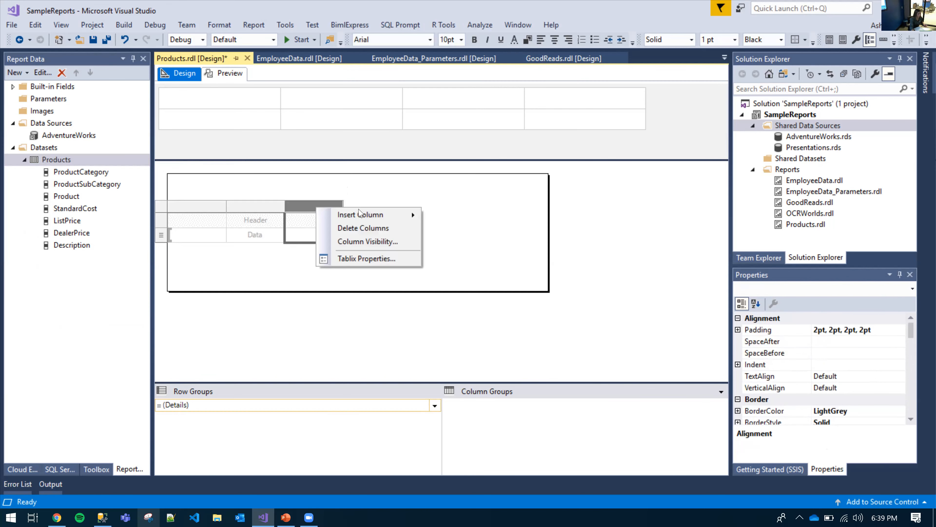
mouse_move(359, 212)
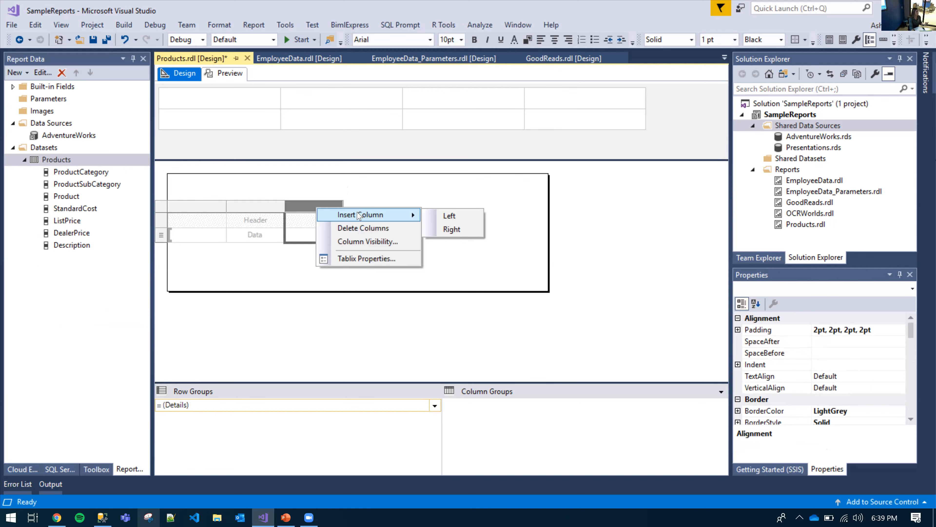
left_click(449, 215)
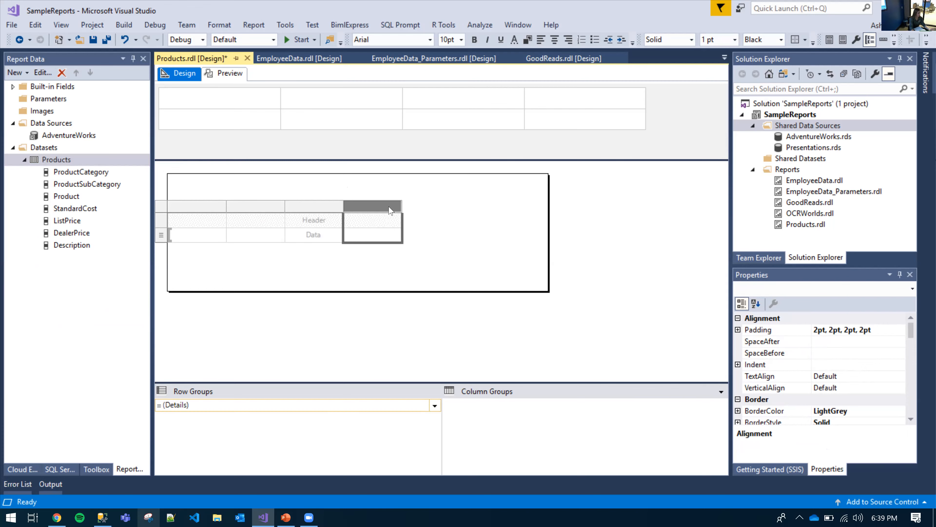
right_click(389, 207)
mouse_move(466, 215)
left_click(506, 216)
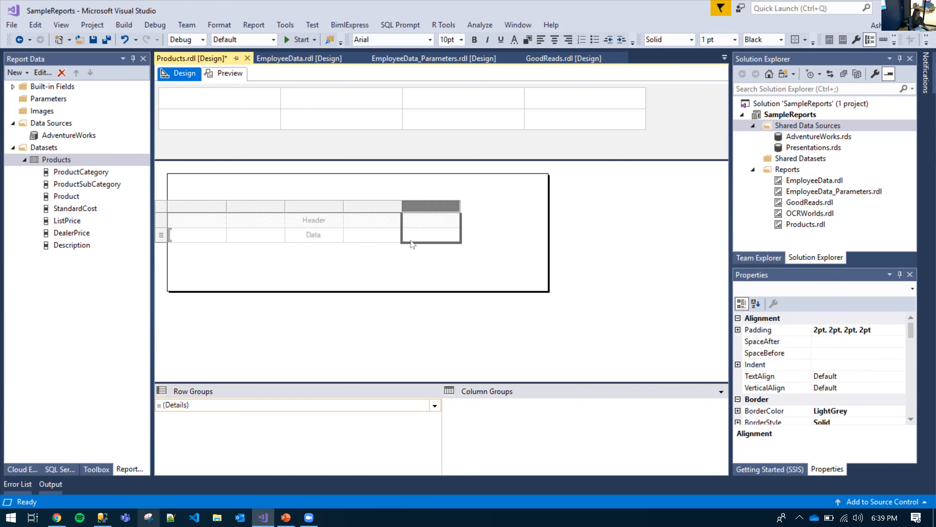
left_click(325, 209)
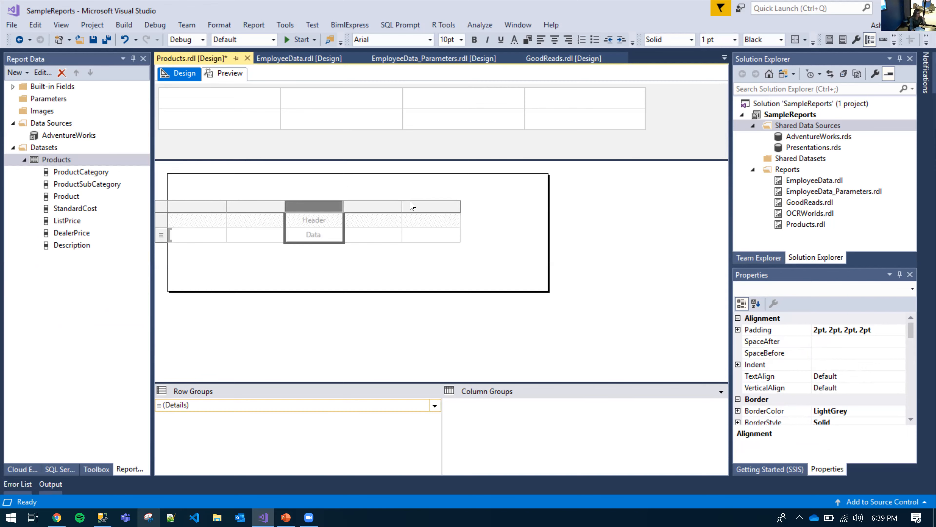
right_click(429, 208)
mouse_move(491, 215)
left_click(563, 216)
right_click(479, 208)
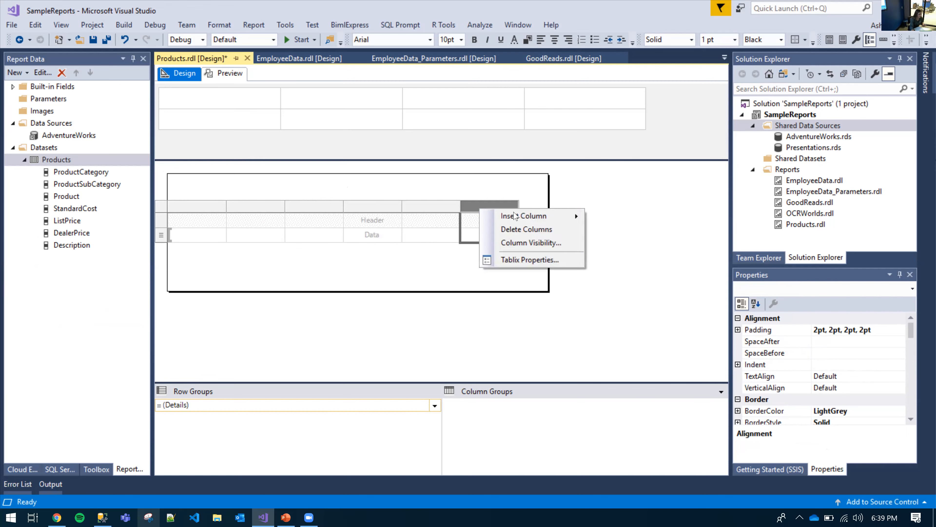
mouse_move(534, 216)
left_click(609, 215)
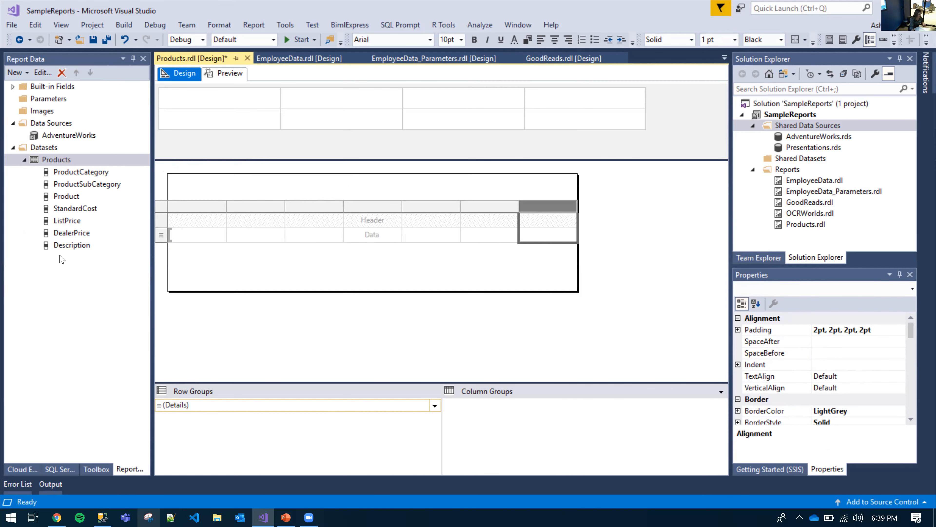
left_click(235, 264)
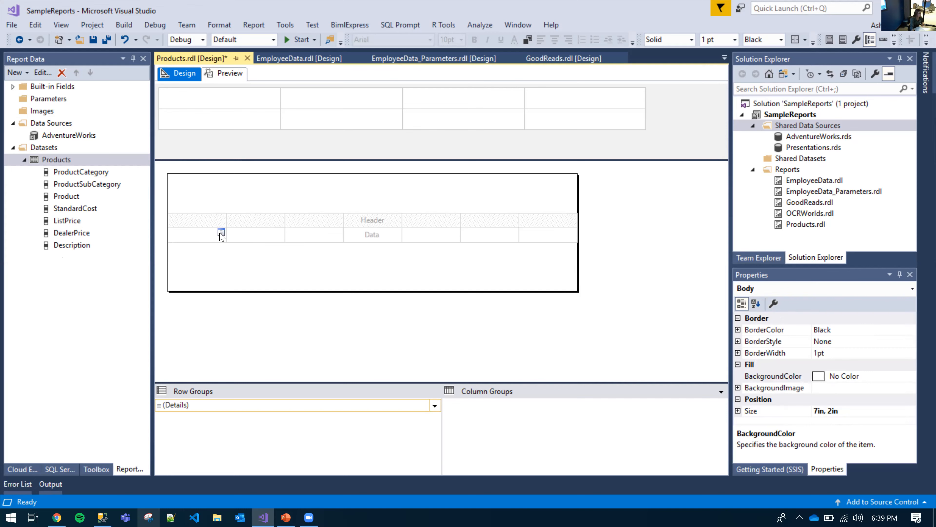
left_click(221, 232)
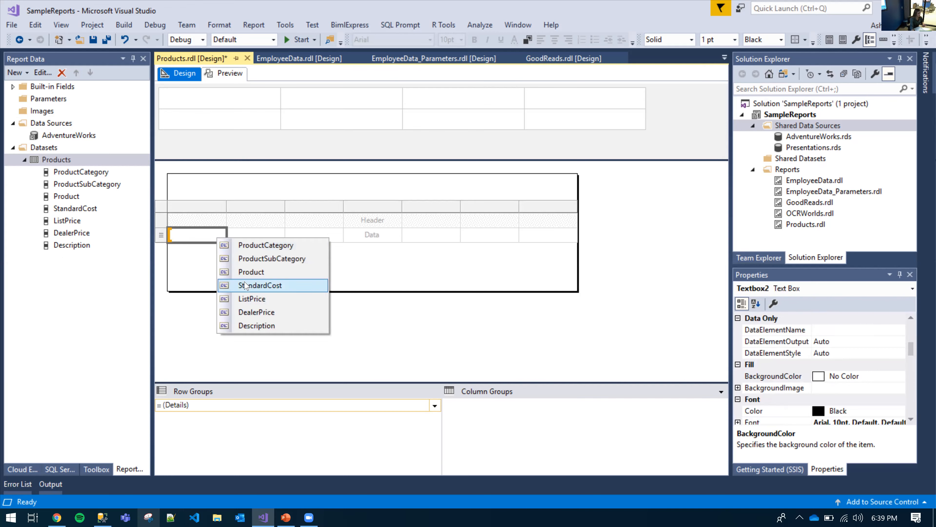
left_click(185, 282)
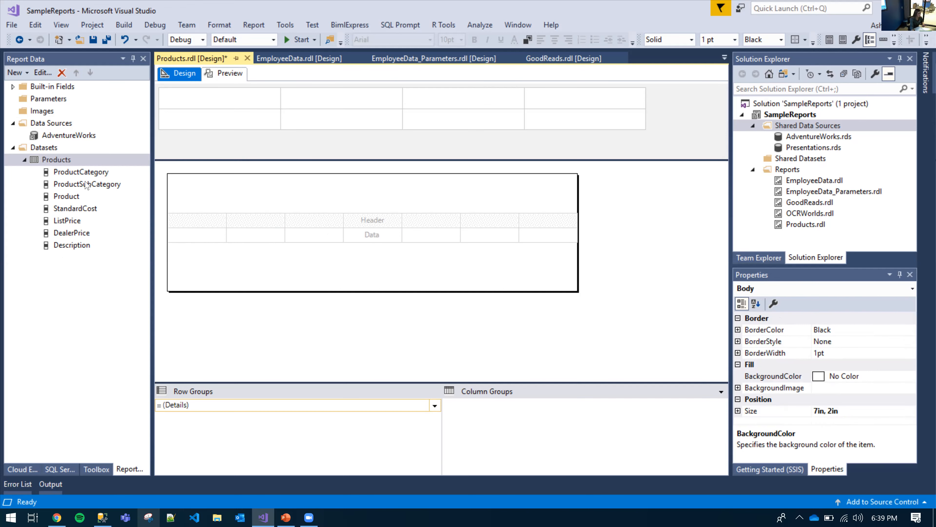
Step: Place the ProductCategory field in the table's first column and the Description field in its last column
left_click(73, 175)
left_click_drag(73, 175, 197, 234)
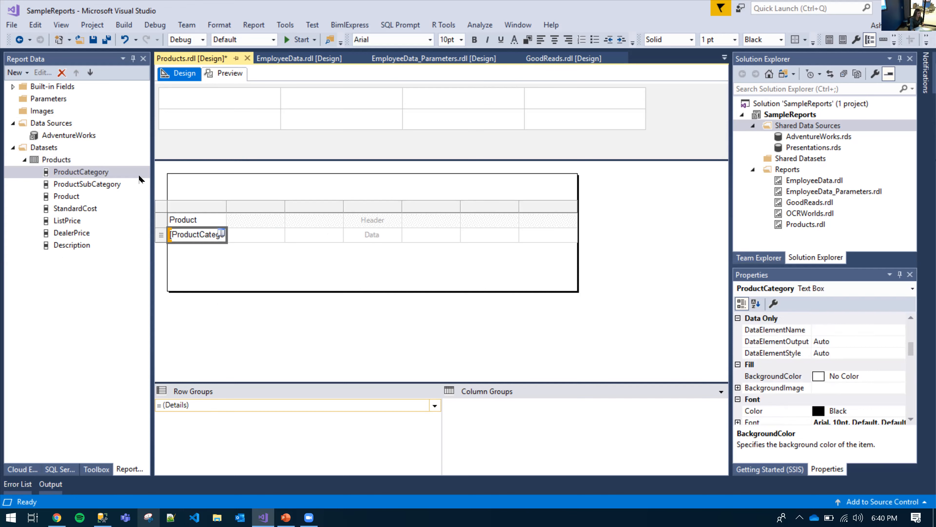
left_click(88, 185)
left_click_drag(78, 249, 599, 185)
left_click_drag(111, 245, 573, 221)
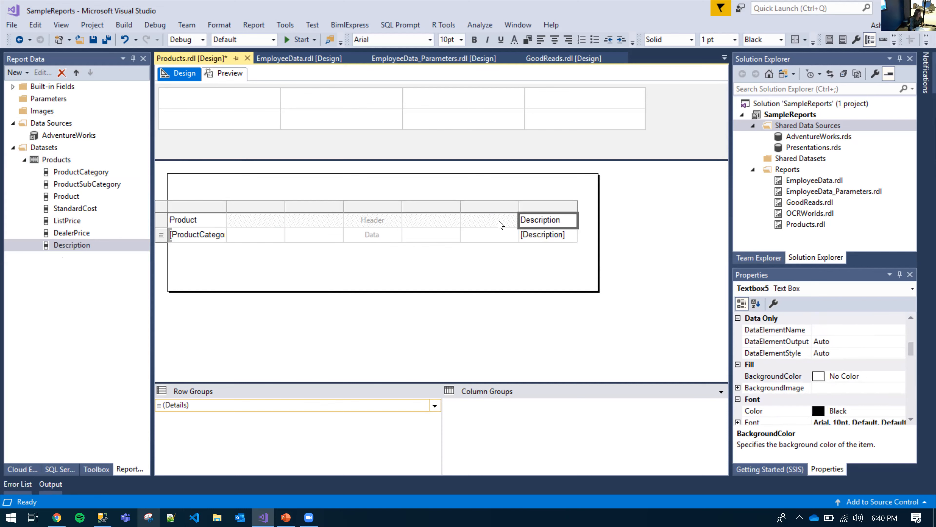
Step: Widen the Product Category column to fit its heading and place the ProductSubCategory field in the second column
left_click(71, 187)
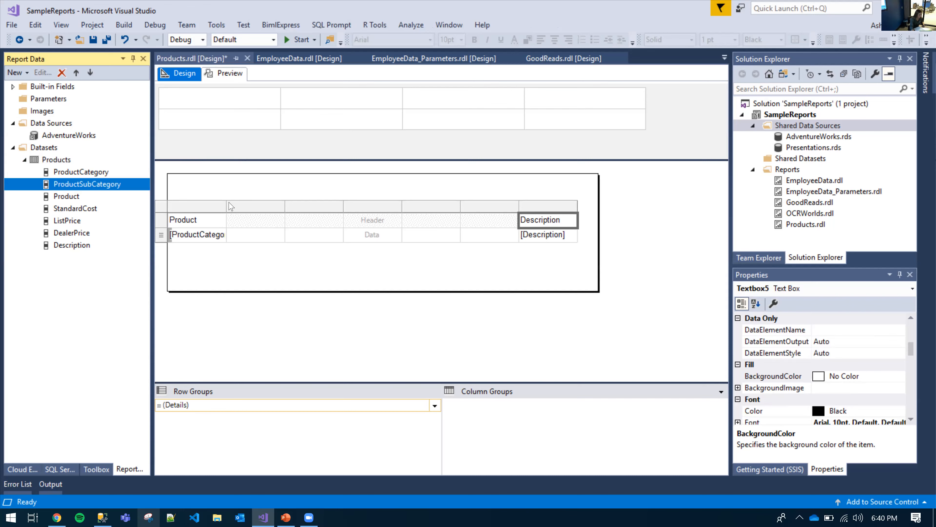
left_click_drag(226, 204, 248, 205)
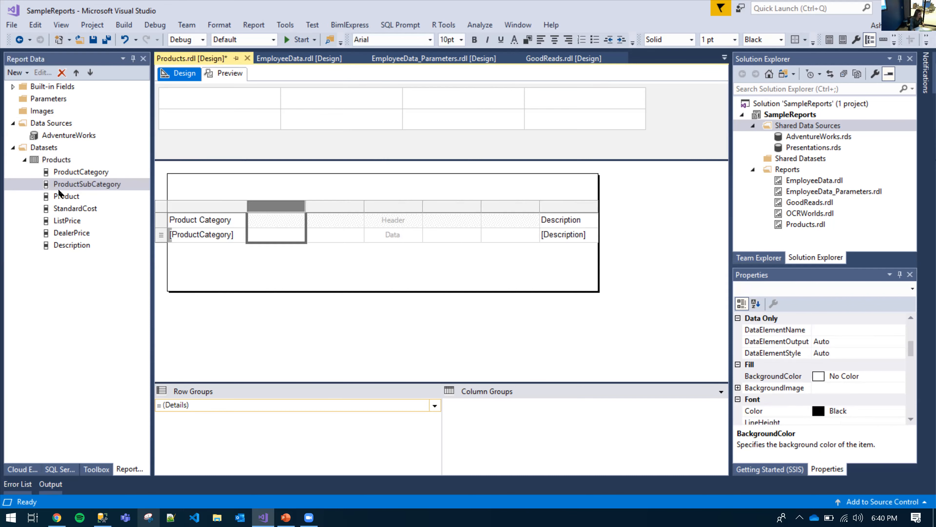
left_click_drag(85, 184, 297, 218)
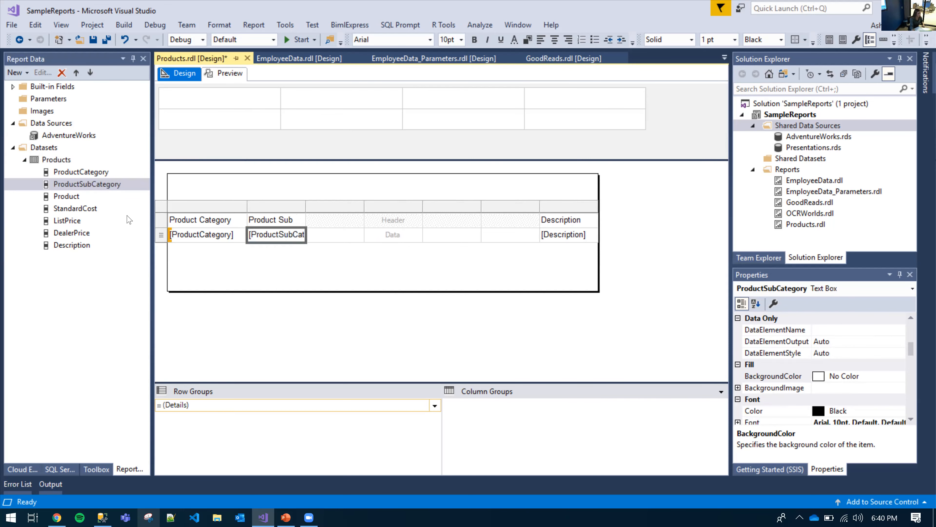
Step: Fill the remaining table columns, in order, with the Product, StandardCost, ListPrice and DealerPrice fields
left_click(68, 197)
left_click_drag(67, 198, 351, 236)
left_click_drag(78, 209, 360, 236)
left_click_drag(67, 221, 451, 235)
left_click(76, 233)
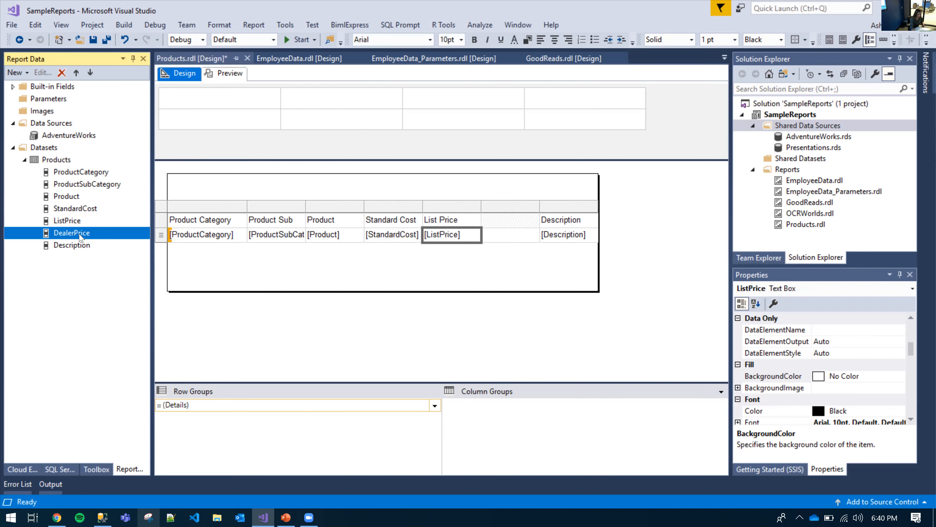
left_click_drag(79, 238, 511, 235)
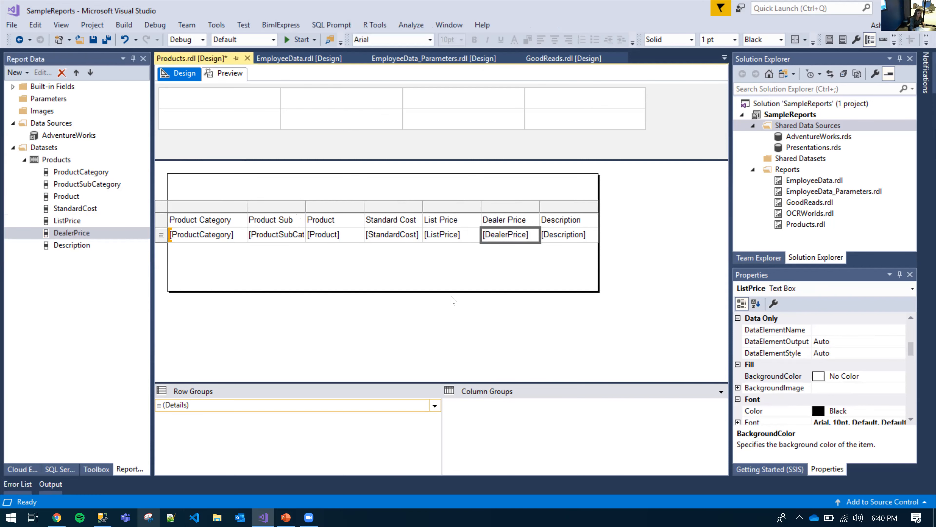
left_click(517, 302)
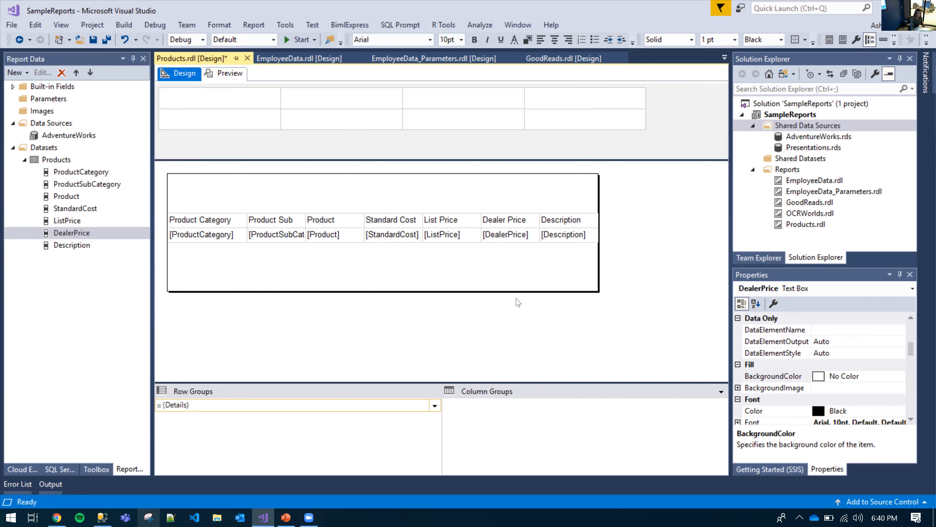
left_click(323, 272)
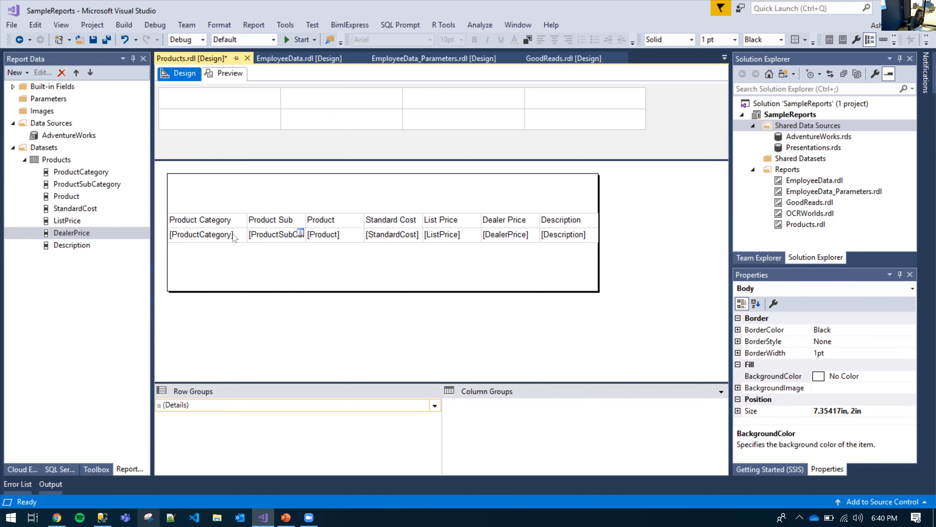
left_click(226, 220)
left_click(258, 205)
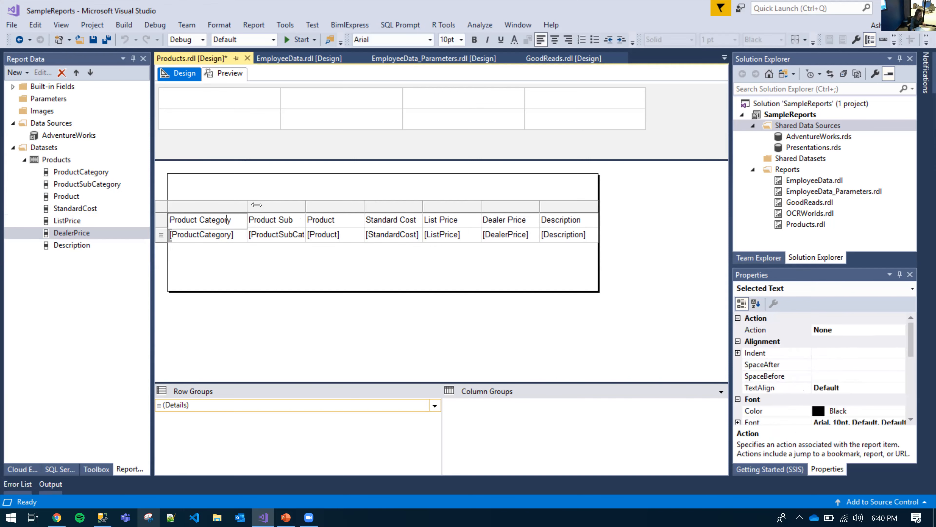
left_click(161, 222)
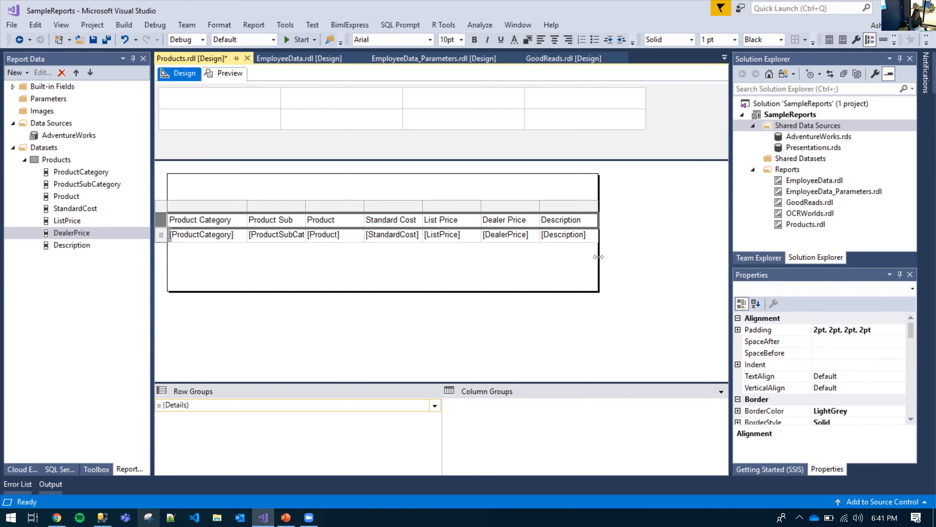
Step: Widen the report body to about 7.55 in, preview the Products report and return to the design view
left_click_drag(598, 257, 610, 258)
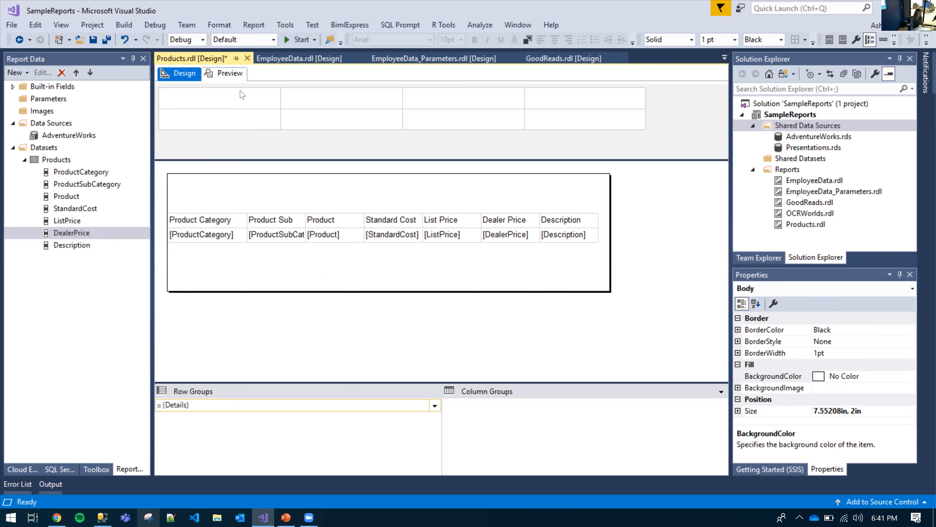
left_click(238, 77)
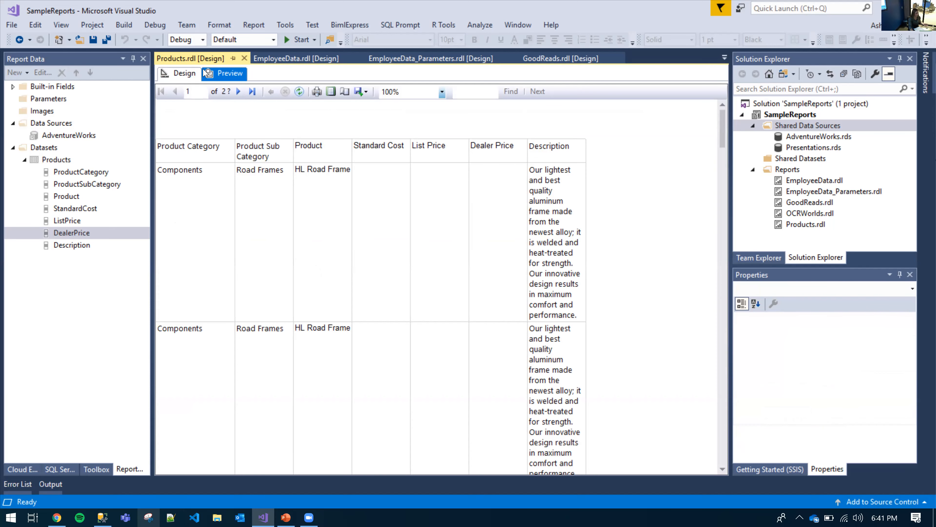
left_click(184, 74)
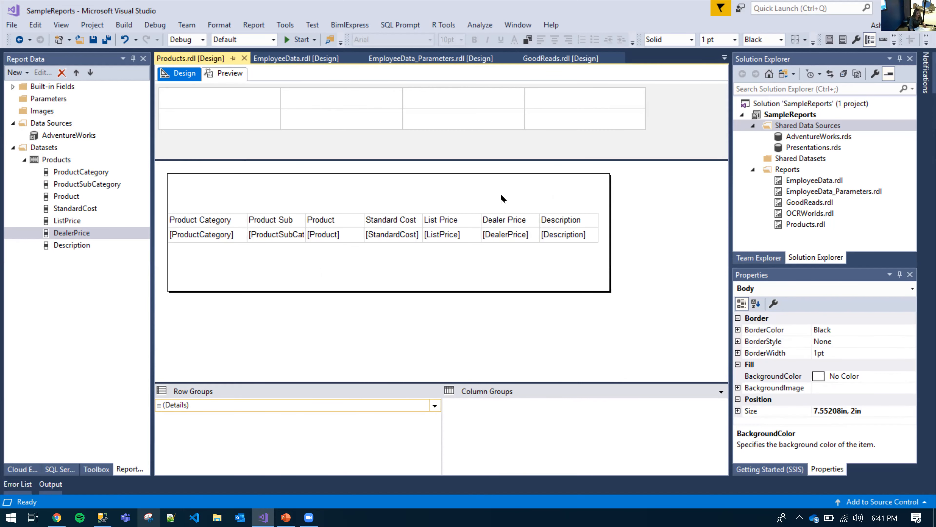
Step: Widen the report body to about 9.4 in and the Description column to about 3.03 in, checking the column's size property
left_click_drag(609, 195, 717, 194)
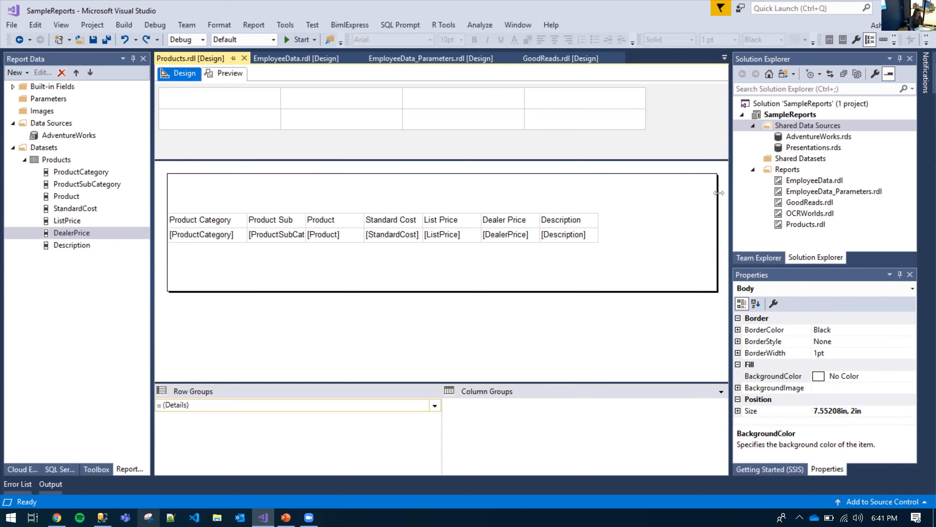
left_click(591, 216)
left_click_drag(599, 207, 678, 204)
left_click(593, 215)
left_click_drag(595, 207, 716, 205)
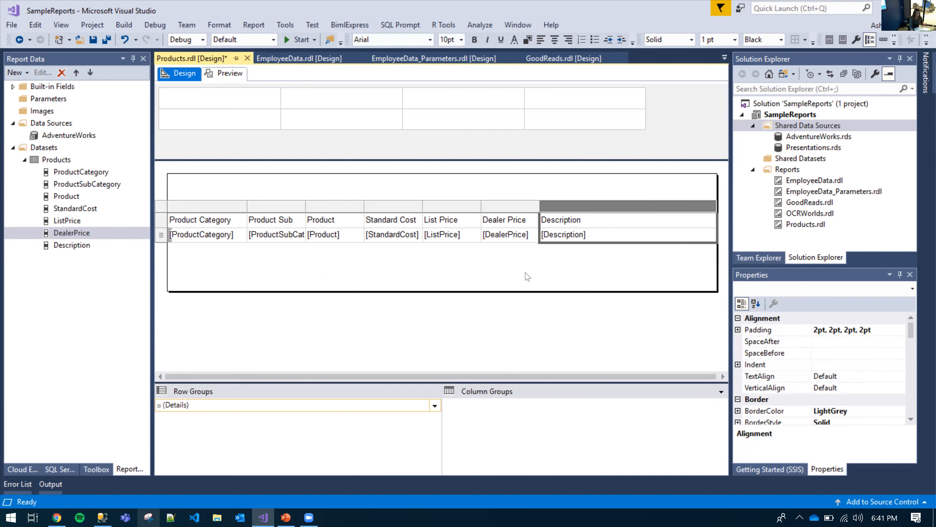
scroll(817, 350, "down", 12)
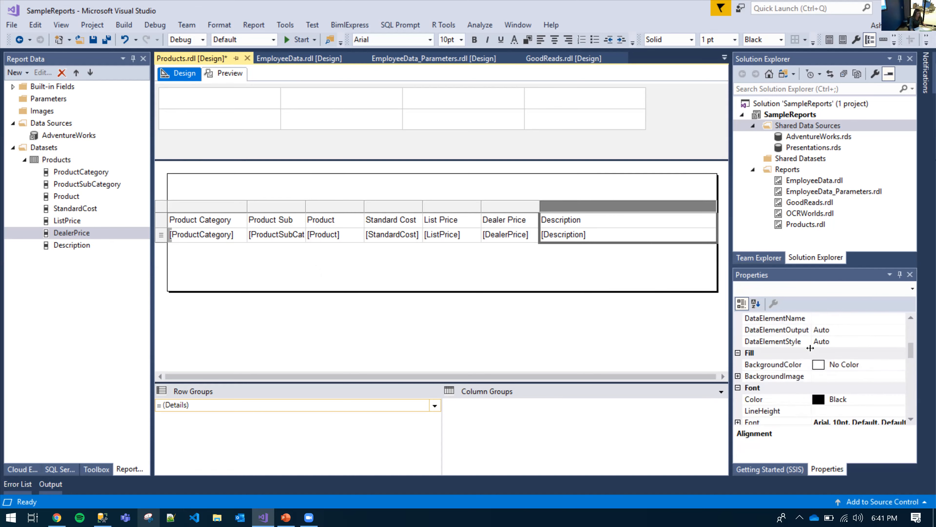
scroll(837, 370, "down", 3)
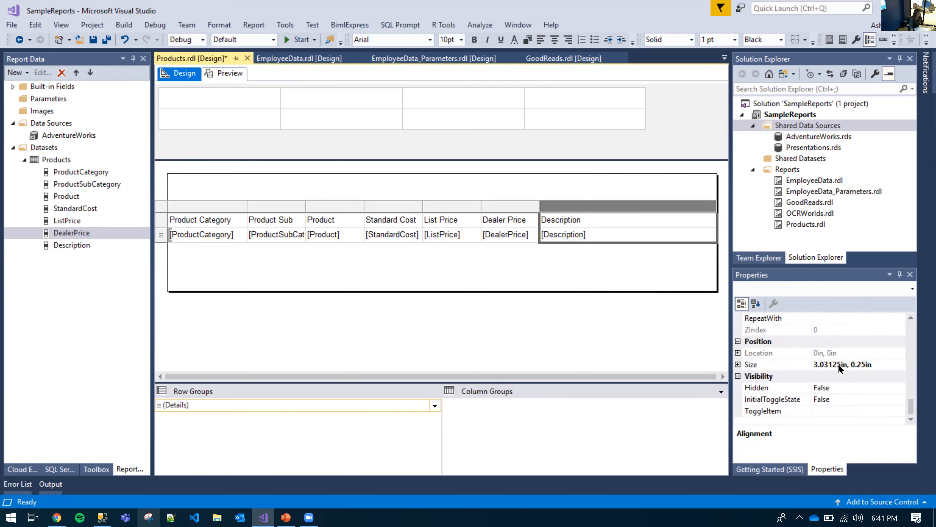
left_click(461, 275)
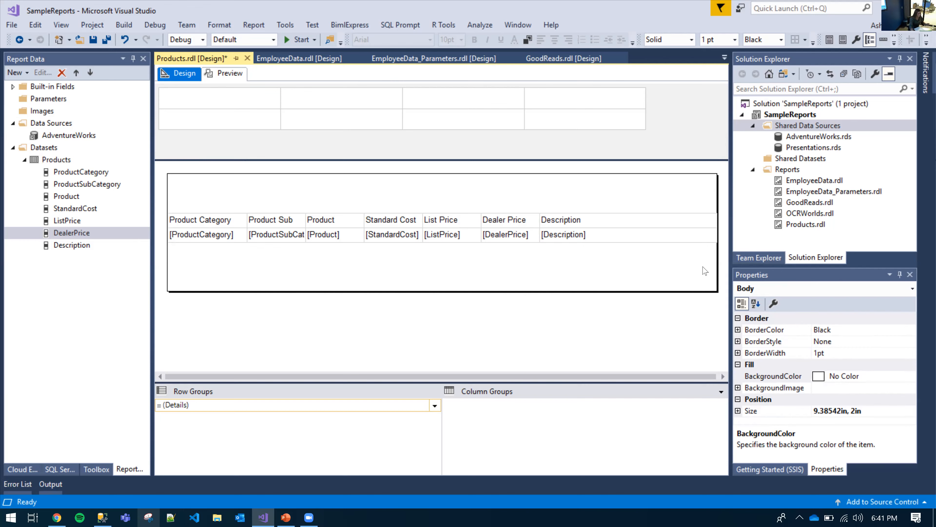
Step: Preview the Products report, view its available export formats and return to the design view
left_click(225, 73)
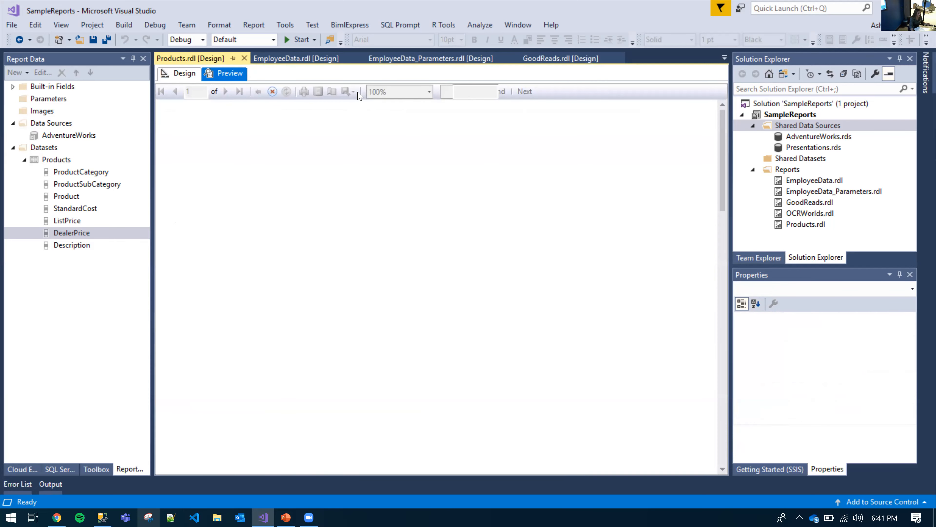
left_click(359, 92)
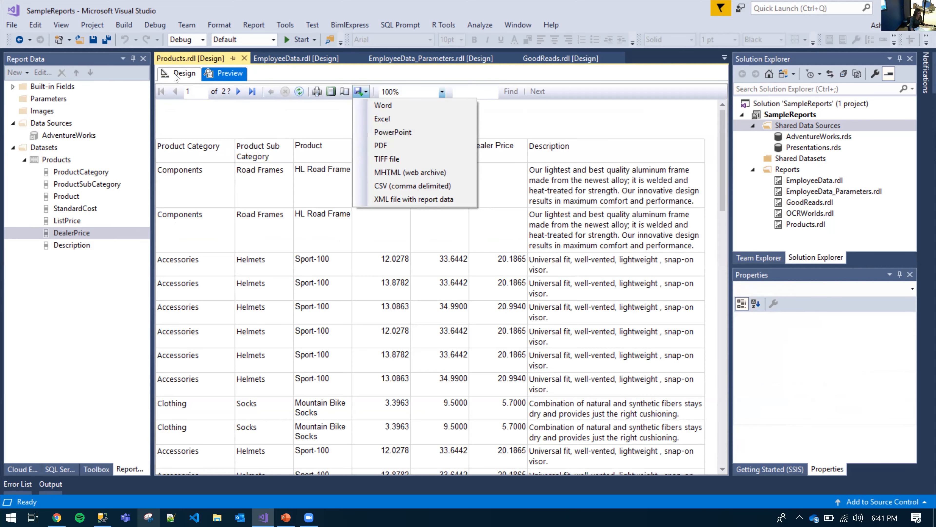
left_click(183, 76)
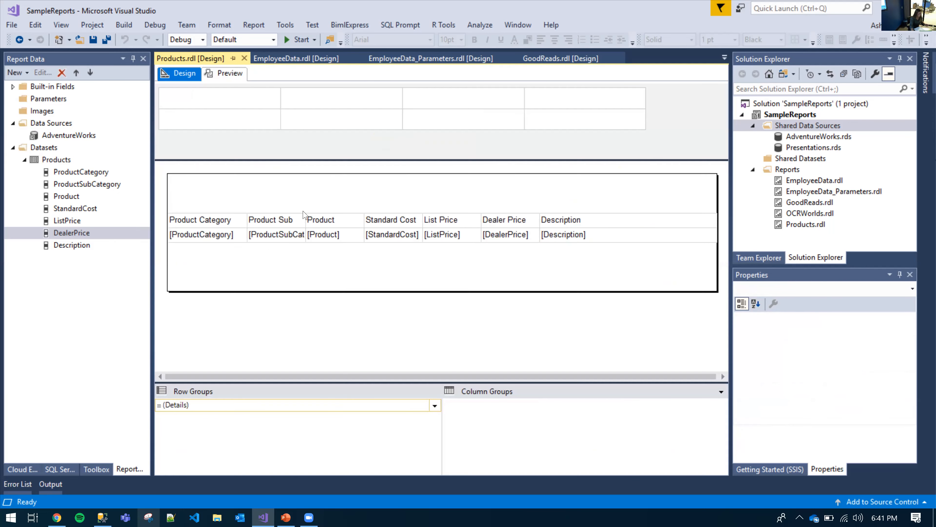
Step: Make the table's header row bold and centre its text
left_click(179, 223)
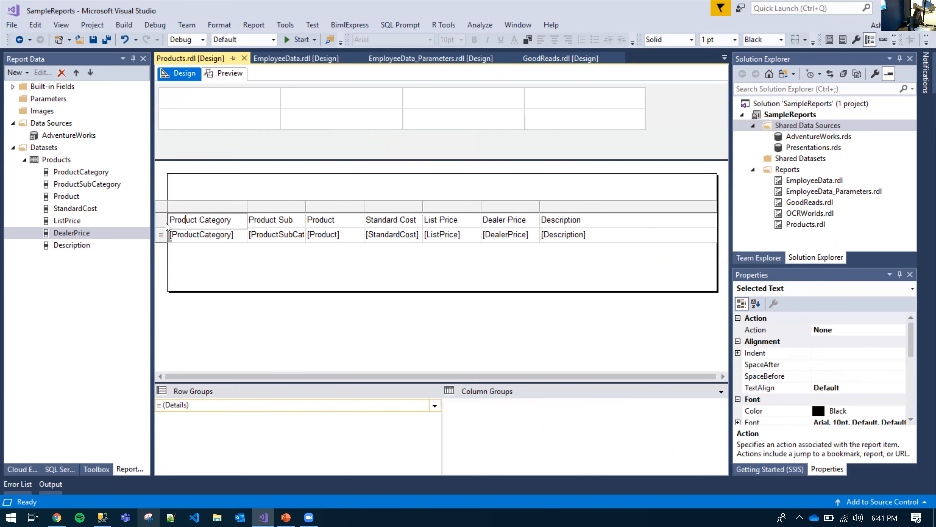
left_click(164, 220)
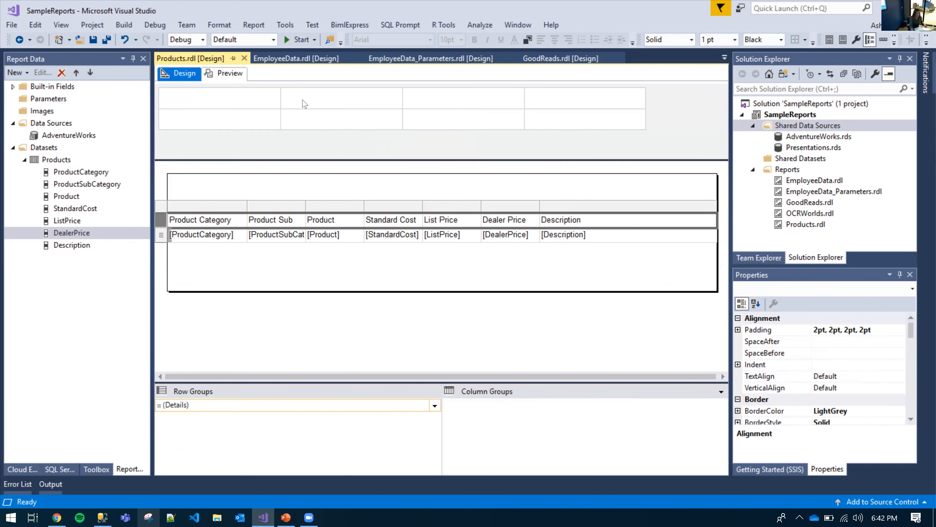
left_click(475, 39)
left_click(554, 41)
left_click(482, 264)
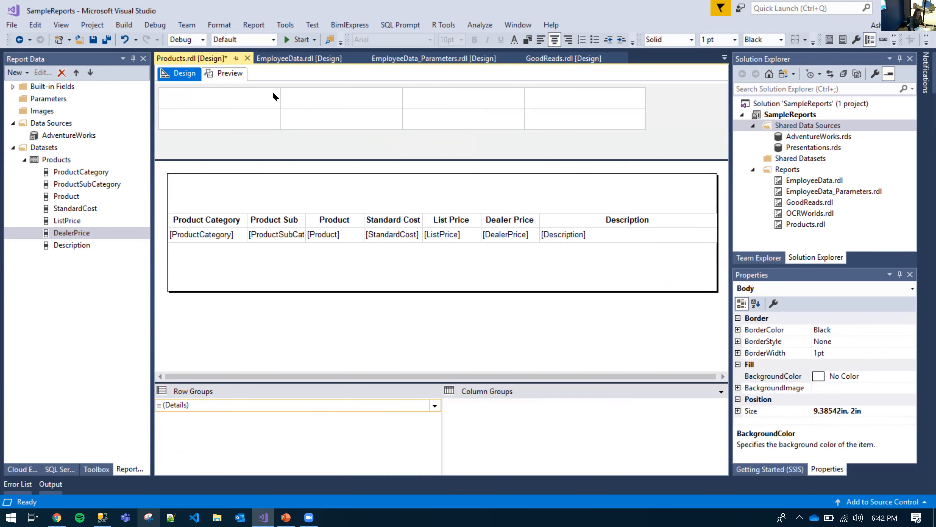
Step: Preview the Products report, look through its rows and return to the design view
left_click(236, 76)
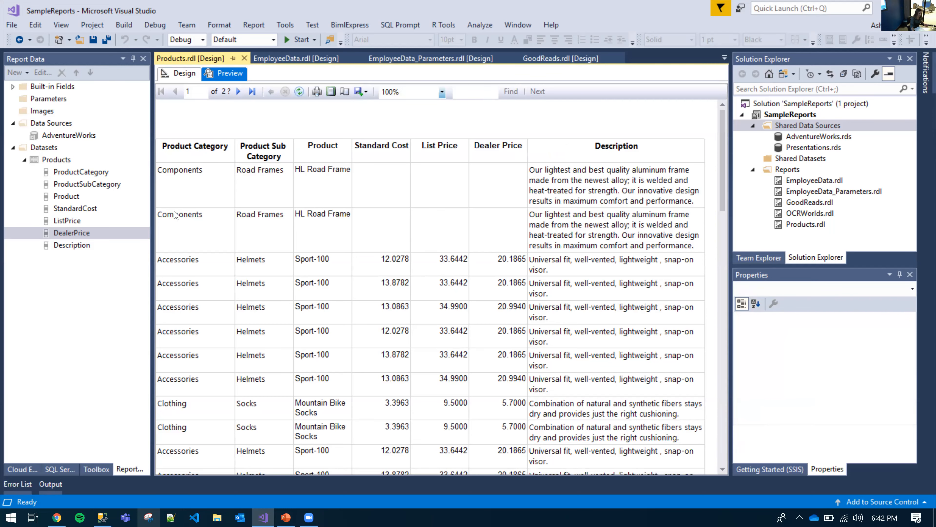
scroll(179, 279, "down", 3)
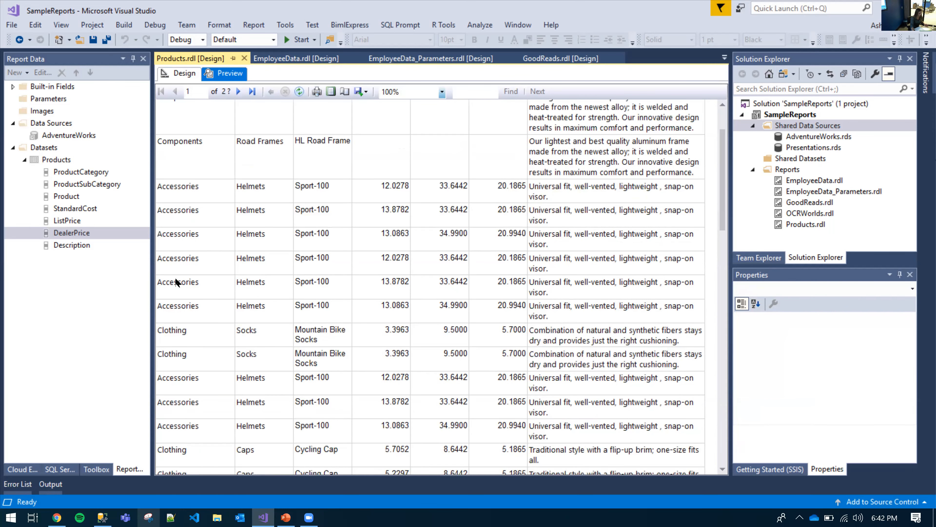
scroll(191, 359, "down", 1)
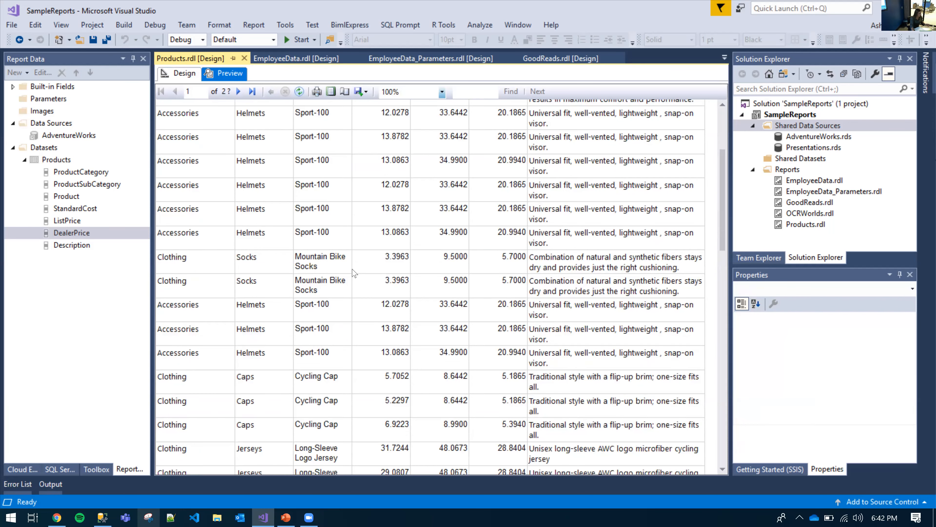
scroll(435, 194, "up", 3)
left_click(177, 76)
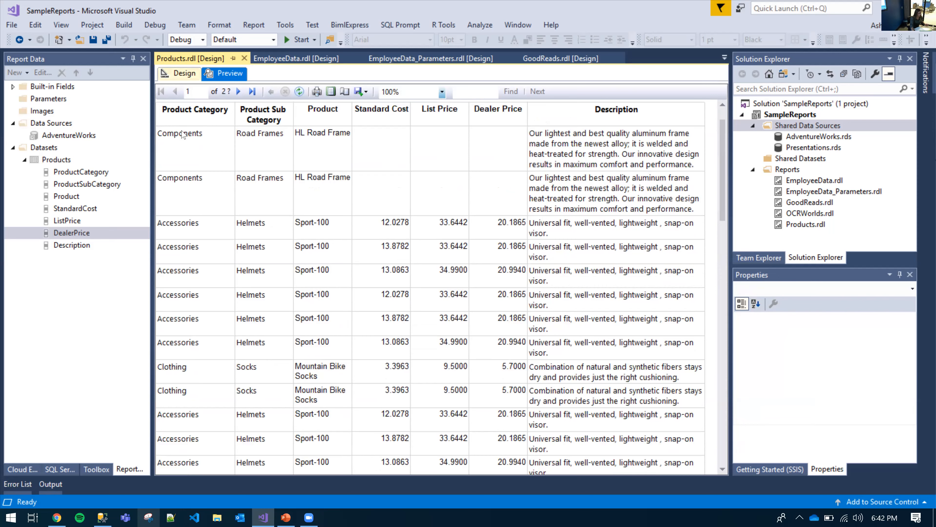
Step: In the table's Tablix Properties, add a first sort level on ProductCategory in A to Z order
left_click(189, 220)
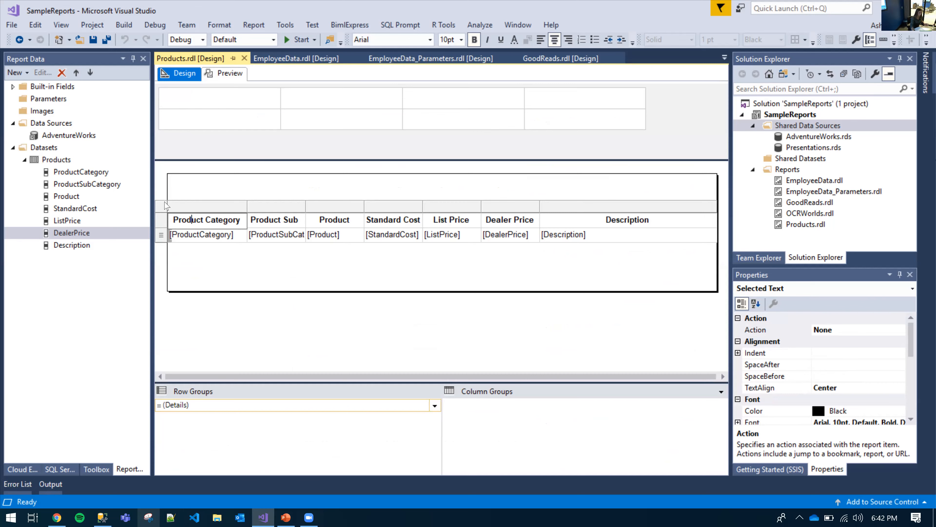
right_click(163, 203)
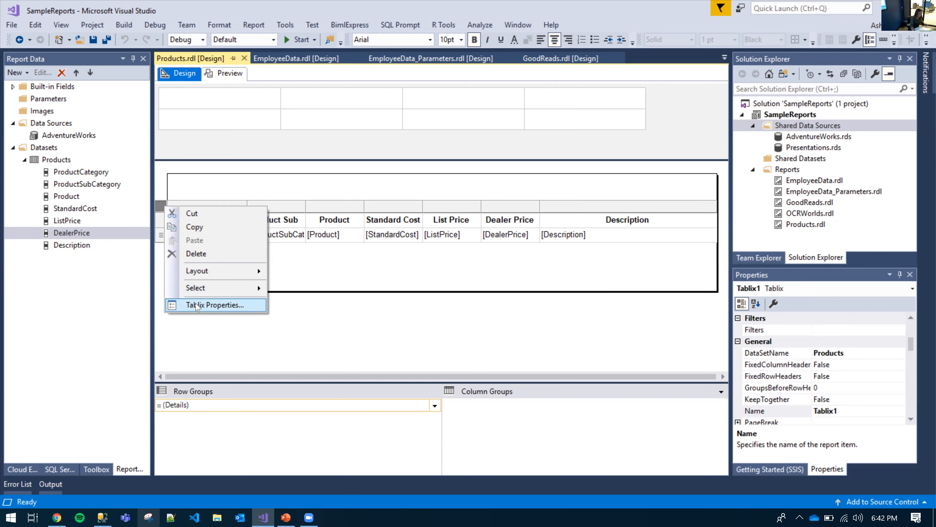
left_click(262, 318)
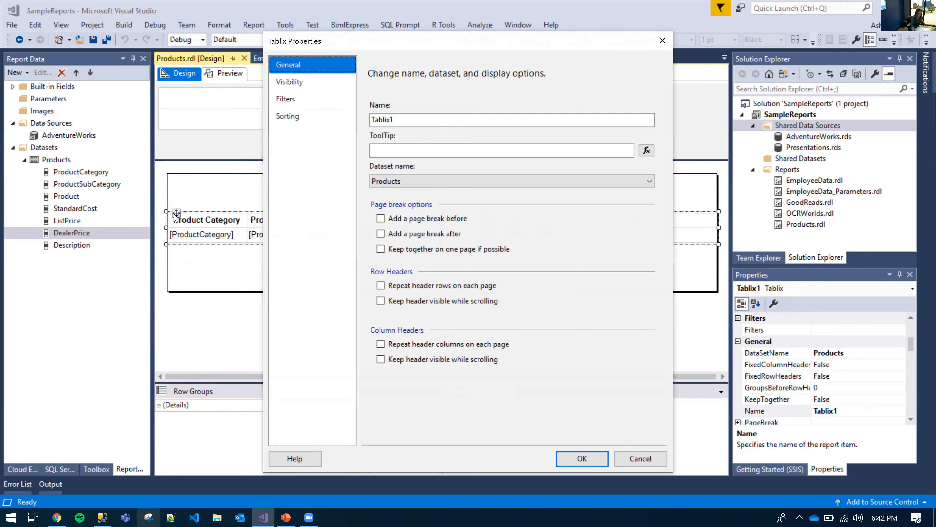
left_click(290, 116)
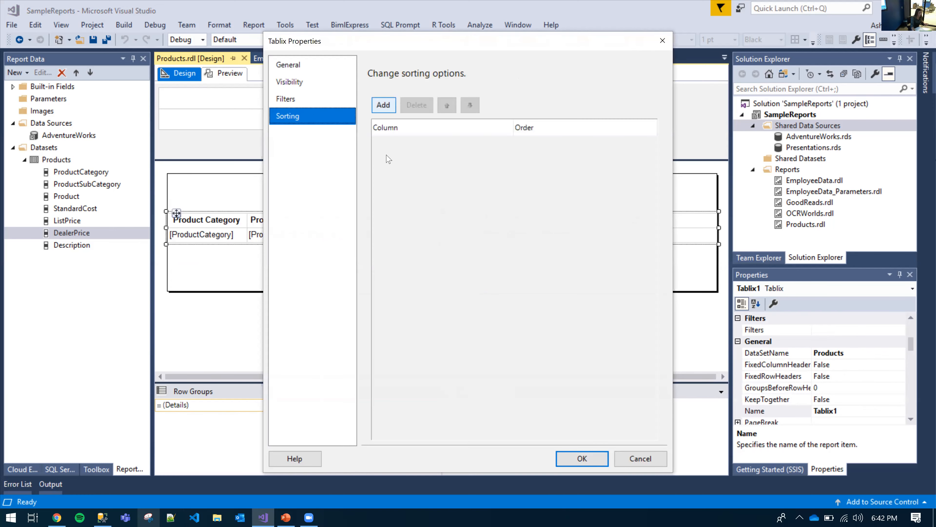
left_click(383, 105)
left_click(560, 146)
left_click(476, 157)
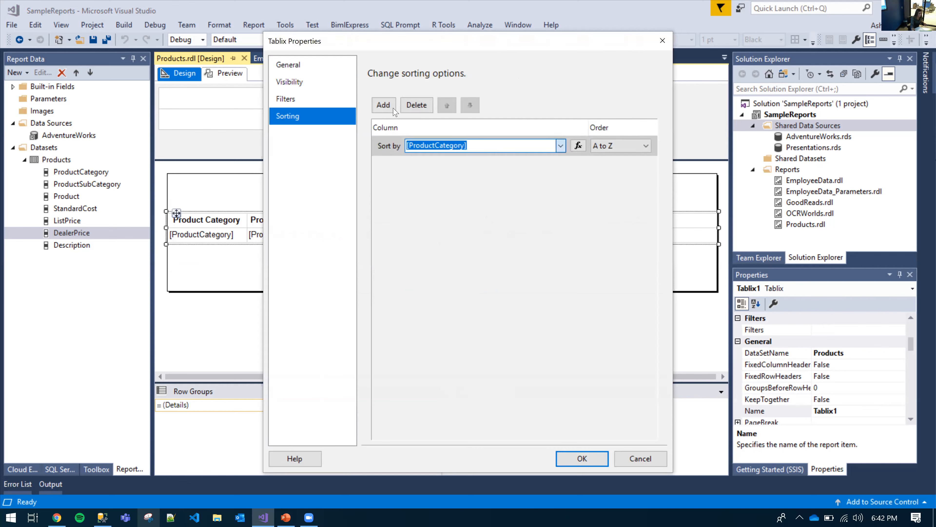
Step: Add ProductSubCategory and Product as the second and third A to Z sort levels and apply the table sorting
left_click(393, 110)
left_click(512, 167)
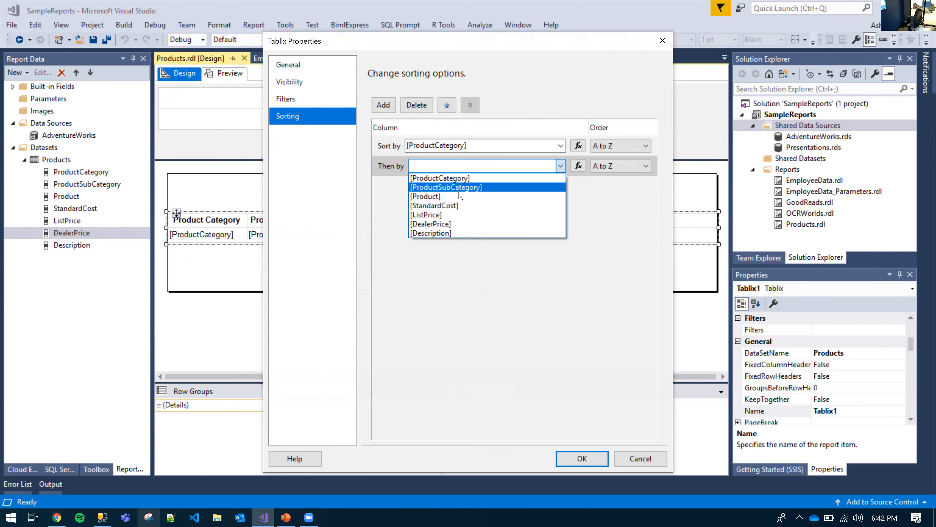
left_click(461, 188)
left_click(383, 105)
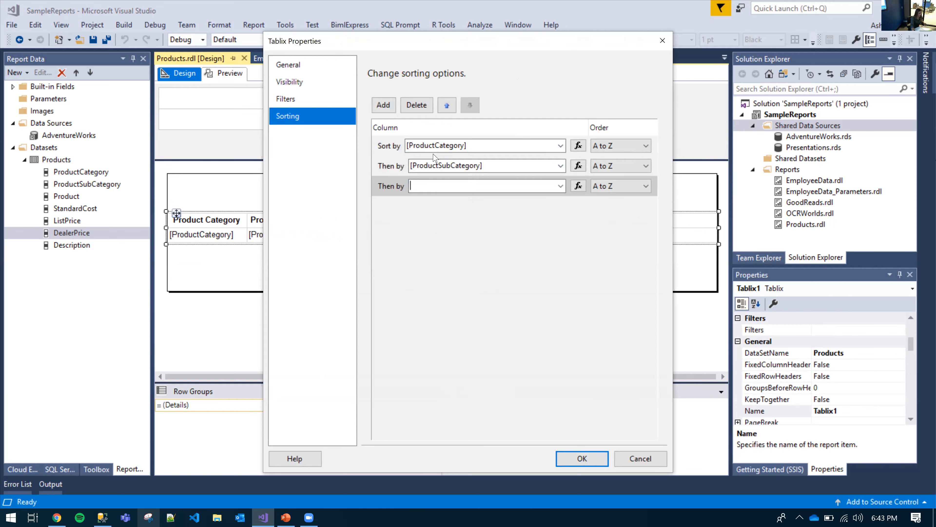
left_click(558, 187)
left_click(435, 219)
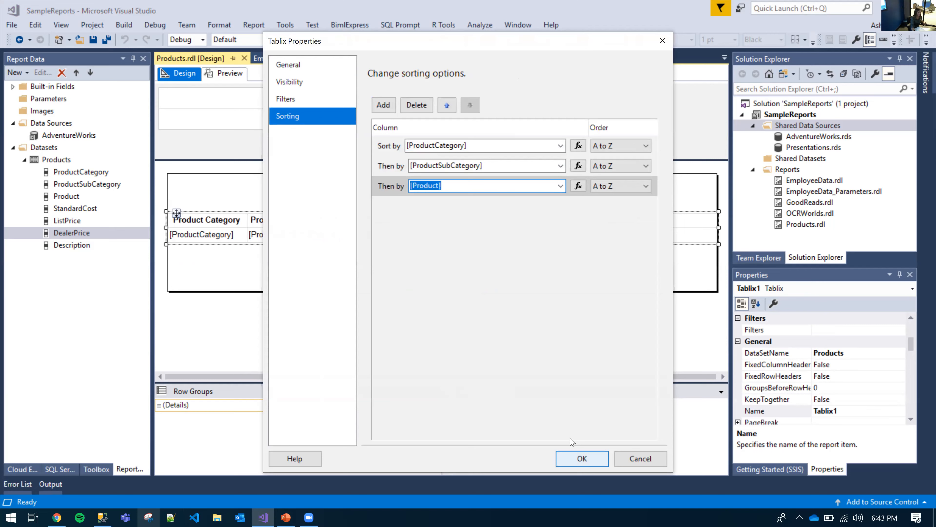
key("Return")
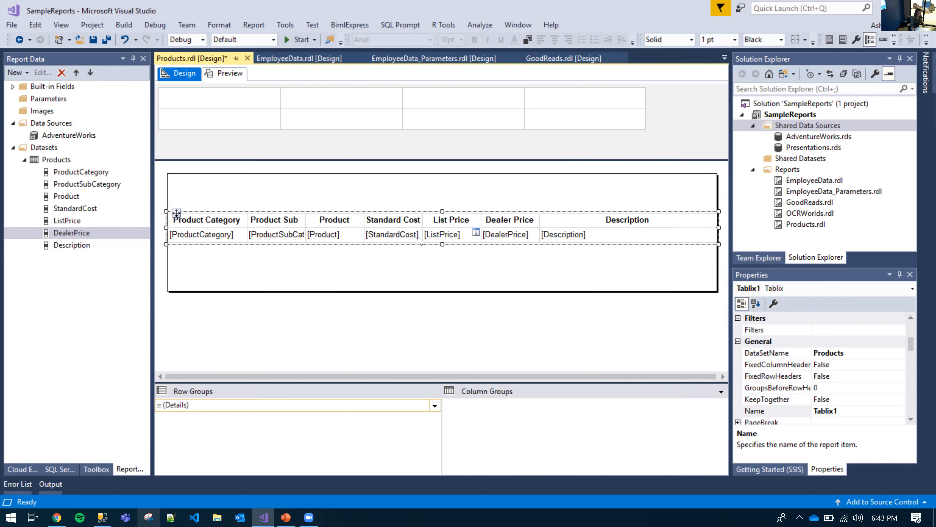
Step: Format the StandardCost detail cell as Currency with 2 decimal places and the English (United States) $ symbol
right_click(380, 237)
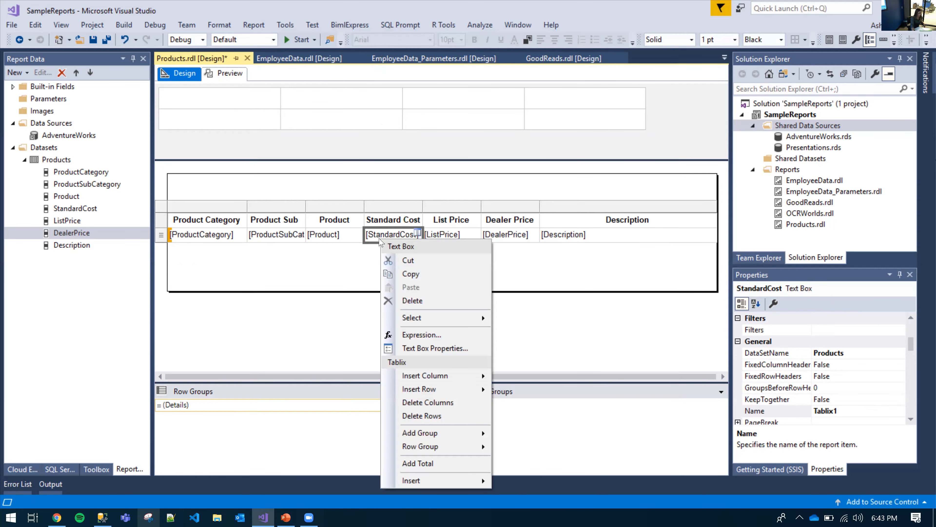
left_click(432, 348)
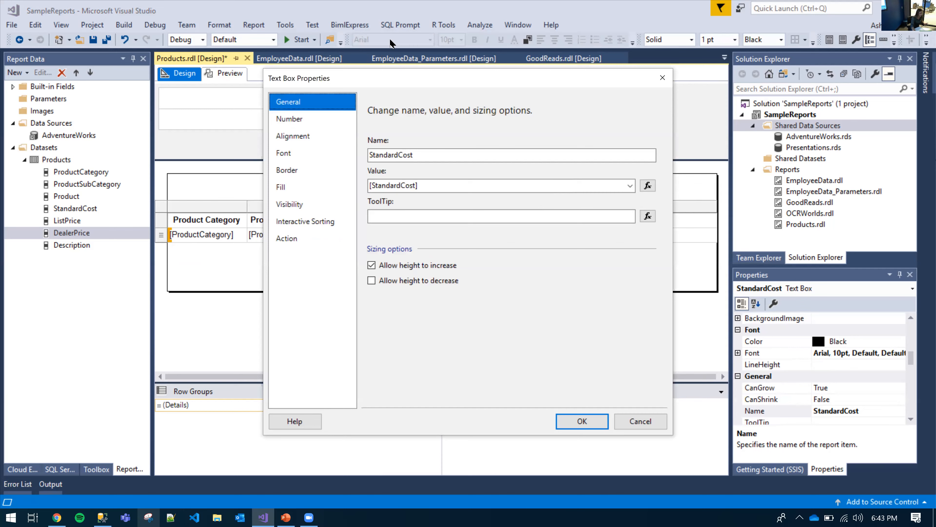
left_click(292, 123)
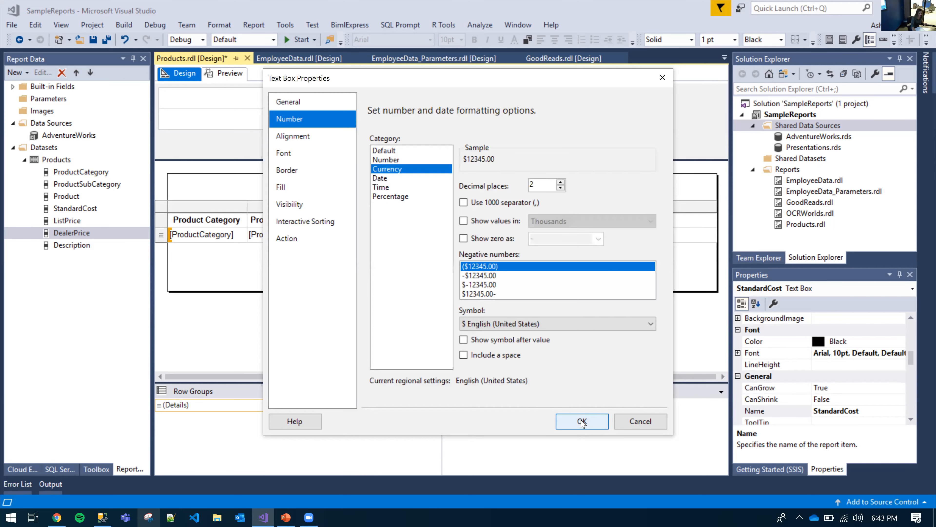
key("Return")
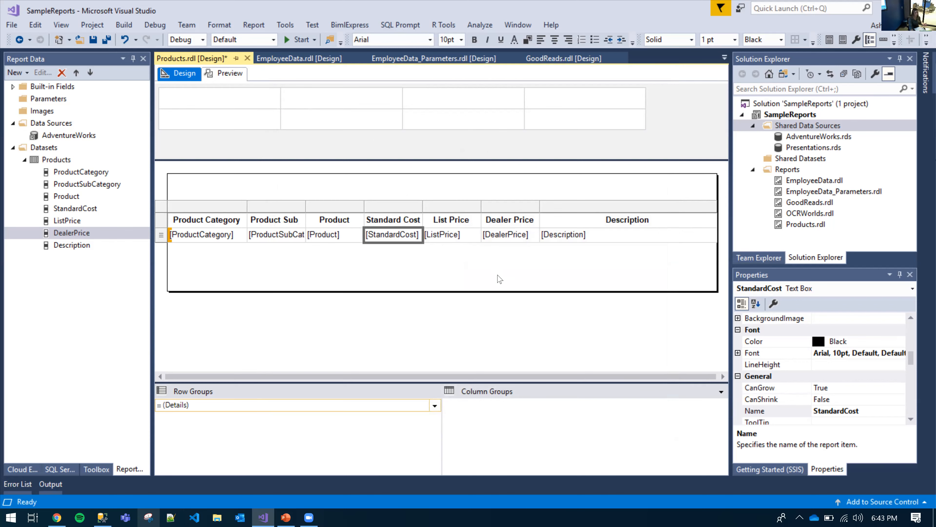
Step: Copy the number format string '$'0.00;('$'0.00) from the StandardCost cell's properties
scroll(852, 376, "down", 3)
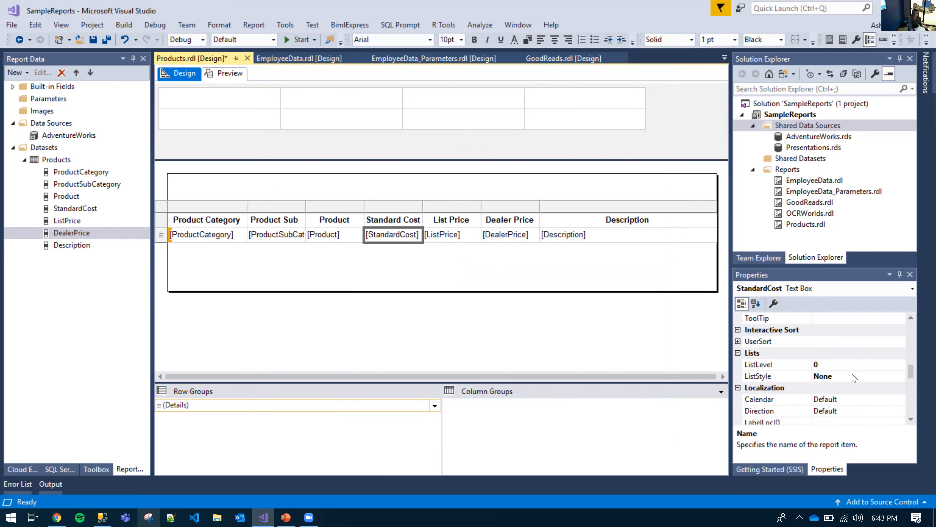
scroll(853, 377, "down", 6)
scroll(847, 377, "up", 2)
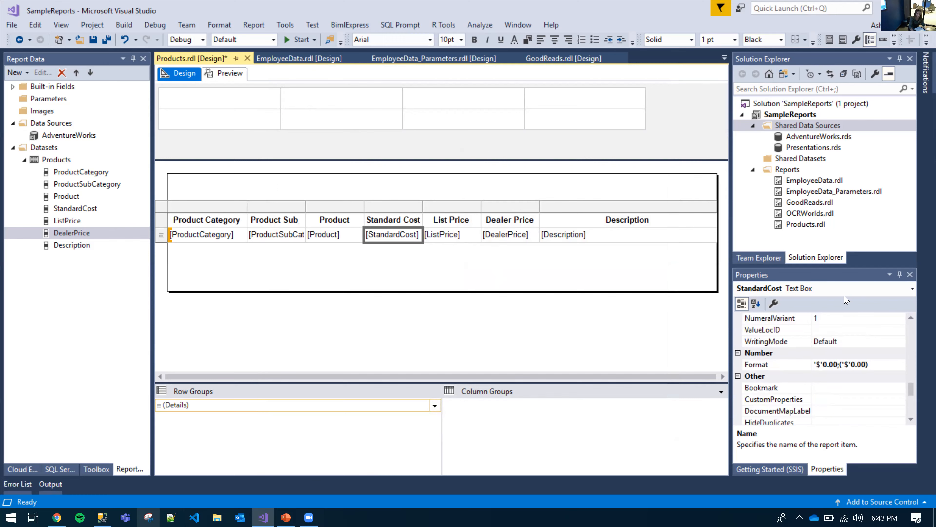
left_click(866, 365)
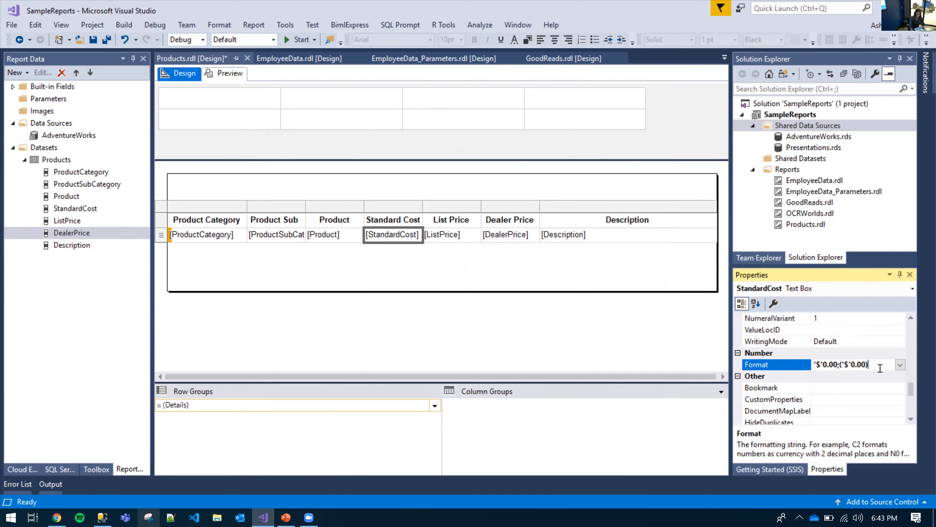
key("Return")
key("ctrl+c")
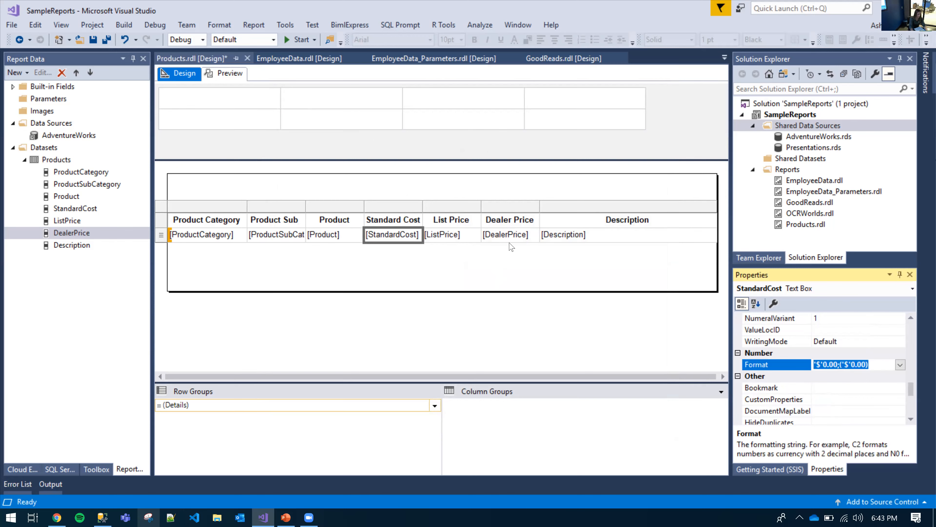
Step: Set the number format of the ListPrice and DealerPrice detail cells together to '$'0.00;('$'0.00)
left_click(457, 234)
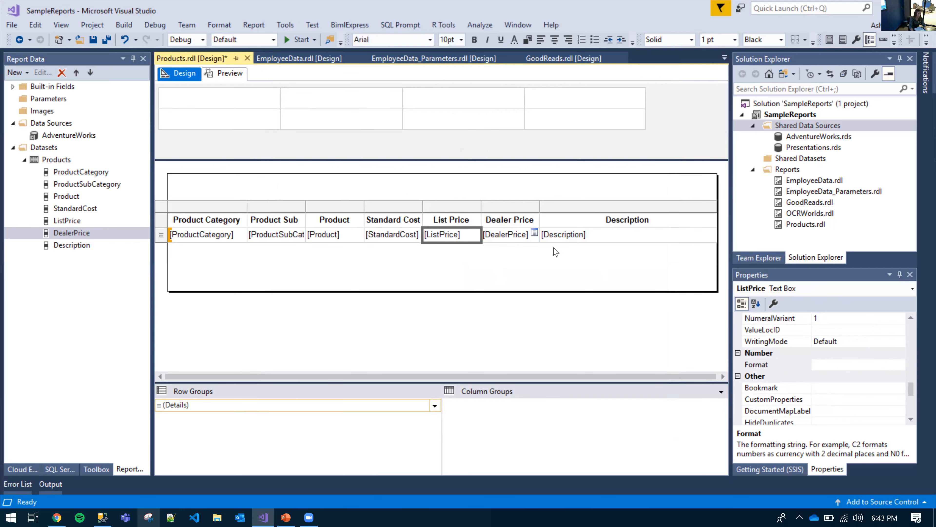
left_click(512, 236, "ctrl")
scroll(819, 393, "down", 1)
scroll(819, 393, "up", 1)
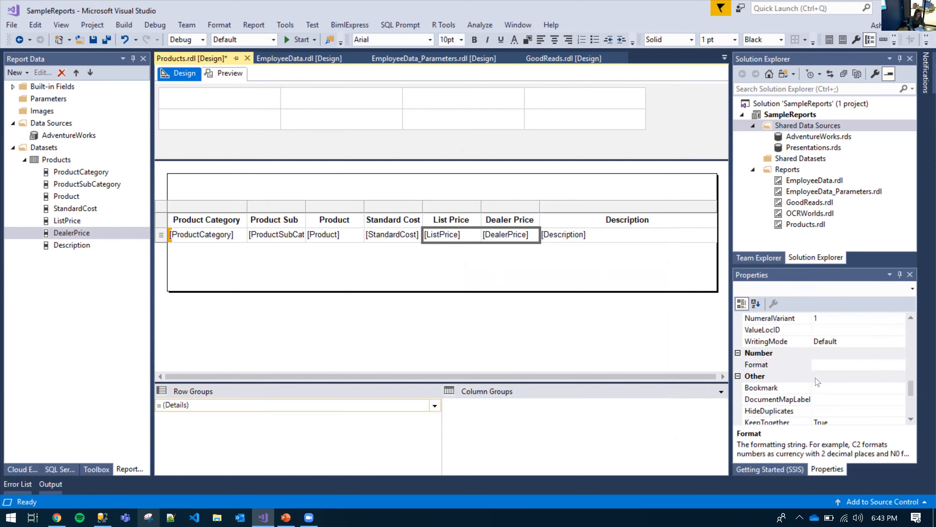
left_click(823, 364)
key("ctrl+v")
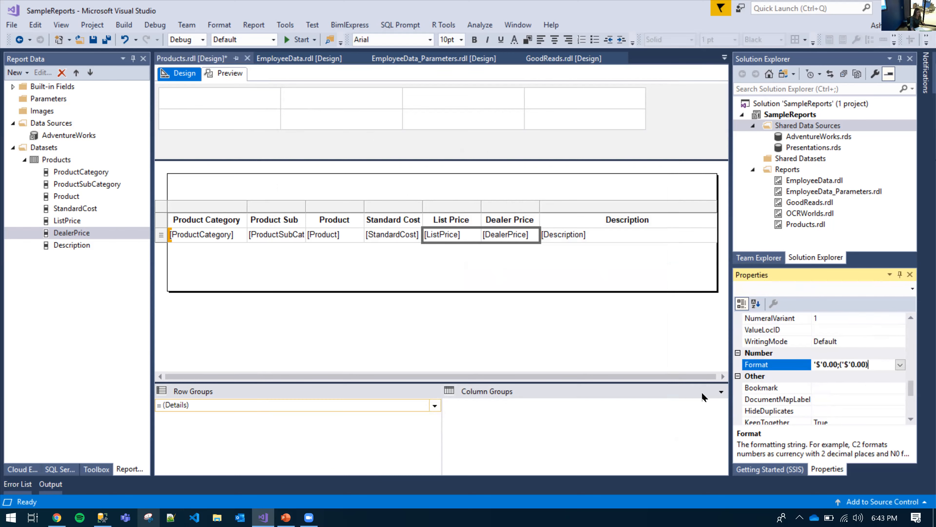
left_click(484, 292)
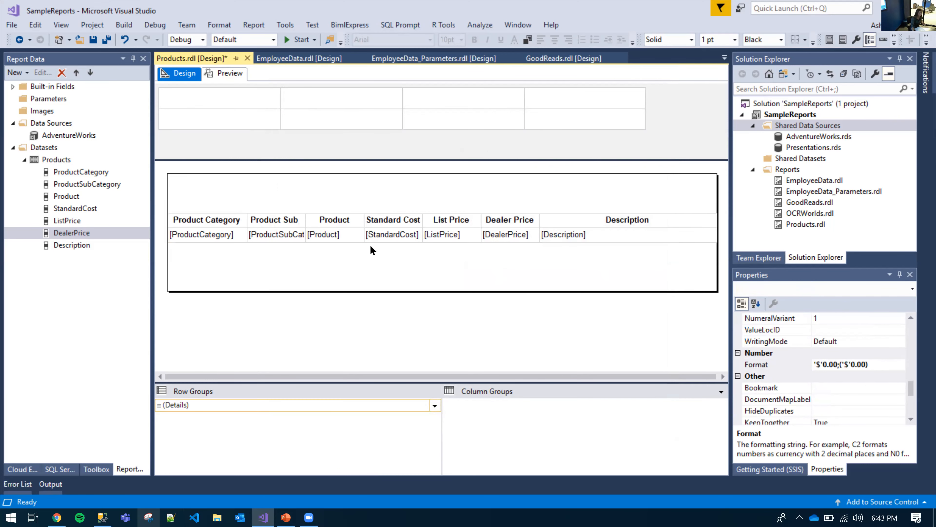
Step: Preview the Products report with the Solution Explorer and Properties panes narrowed, and return to the design view
left_click(232, 77)
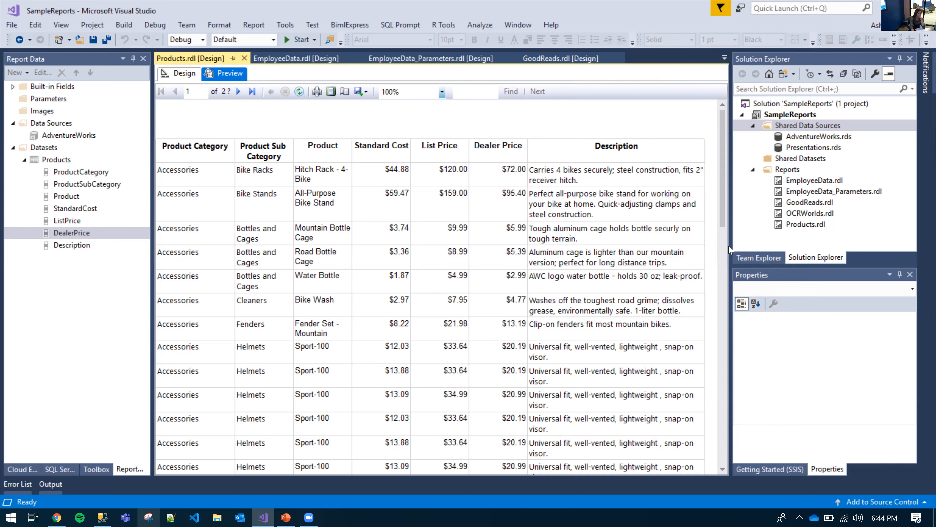
left_click(775, 243)
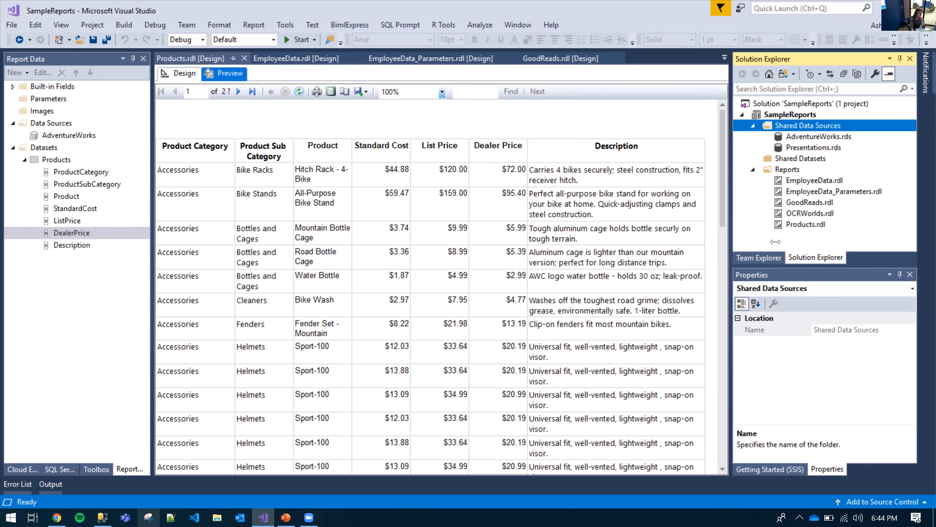
left_click_drag(776, 242, 777, 242)
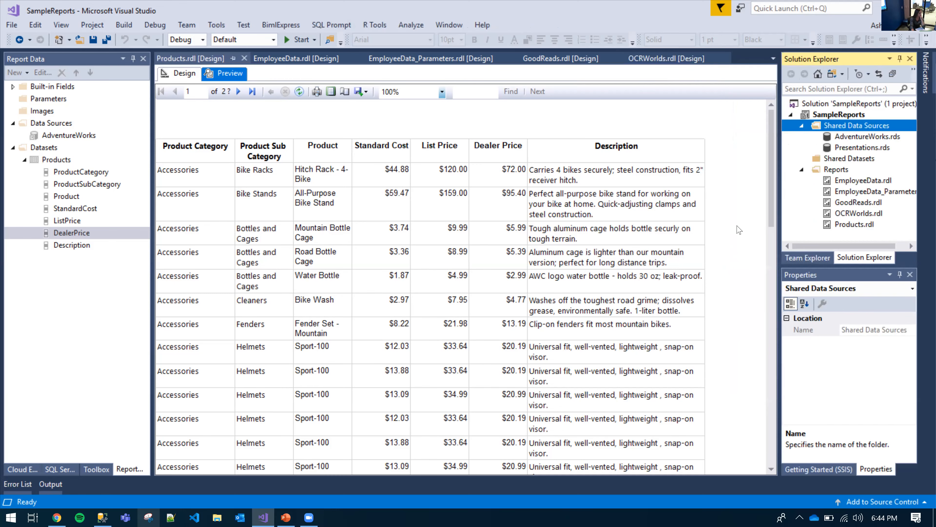
left_click(740, 229)
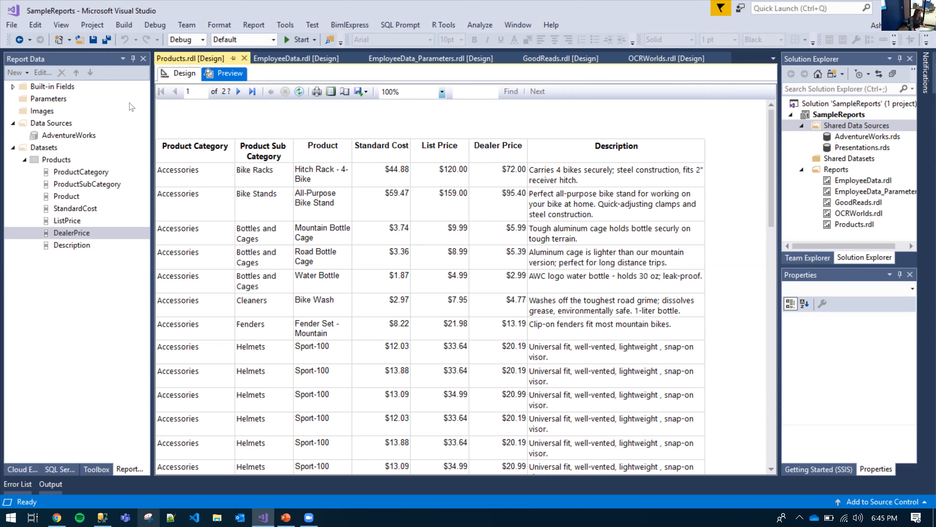
left_click(182, 75)
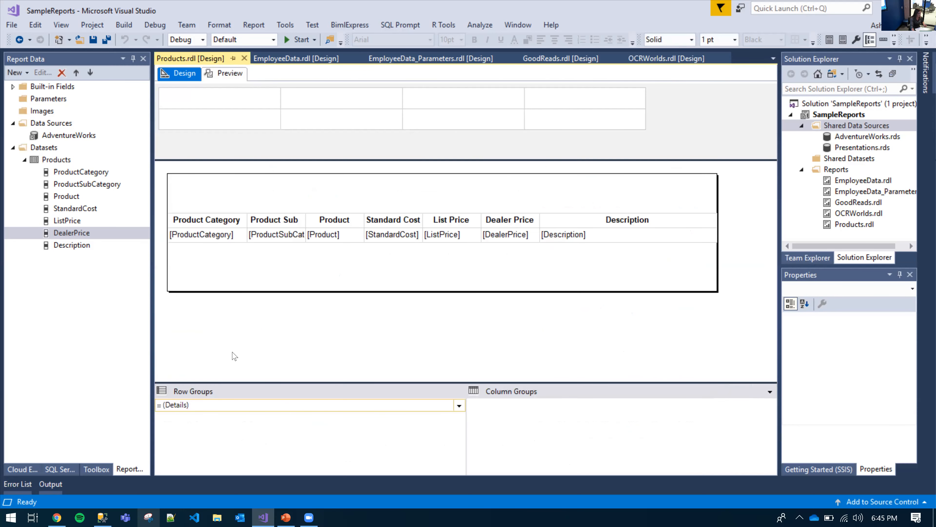
Step: Add a parent row group by ProductCategory above the Details group, without a group header or footer
left_click(195, 223)
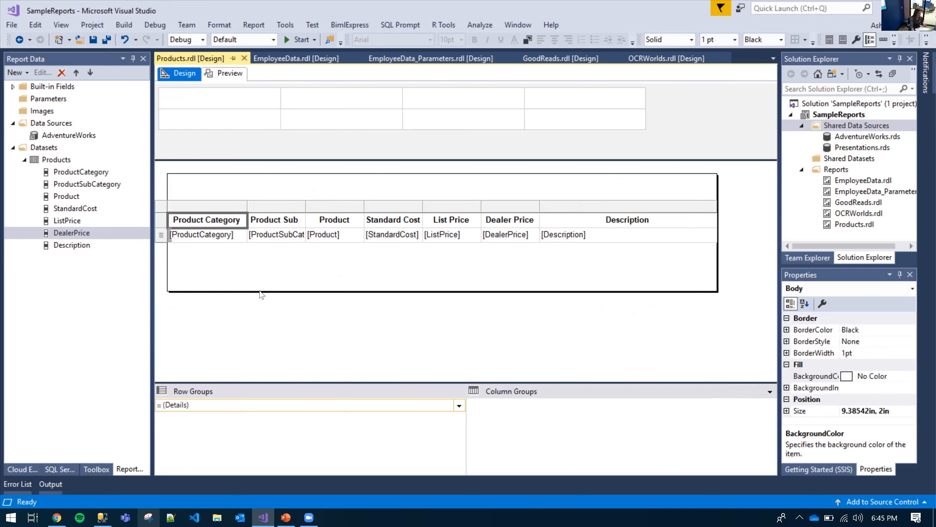
left_click(168, 213)
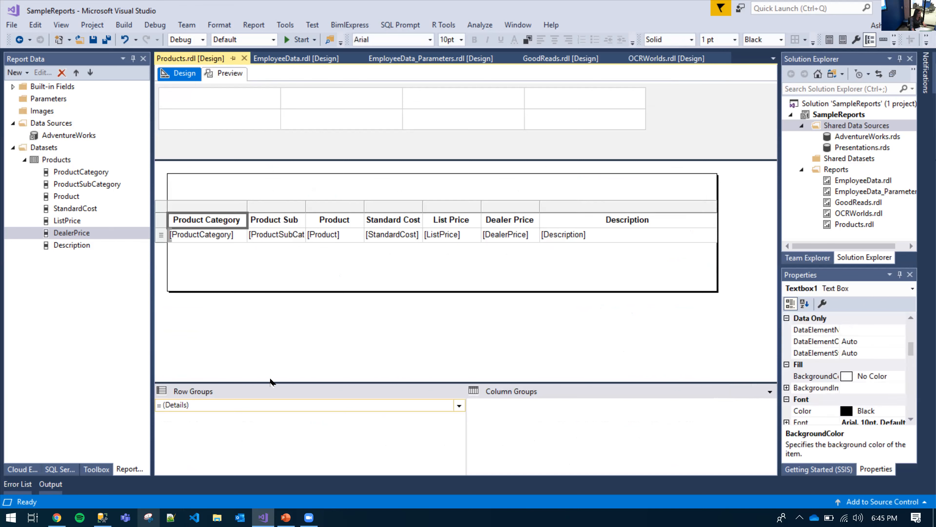
left_click(460, 406)
mouse_move(550, 421)
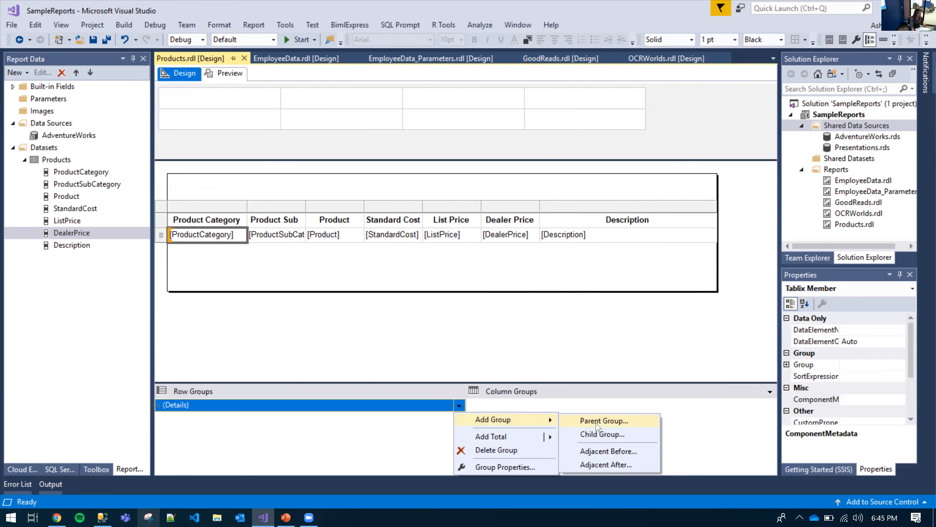
left_click(596, 420)
left_click(588, 219)
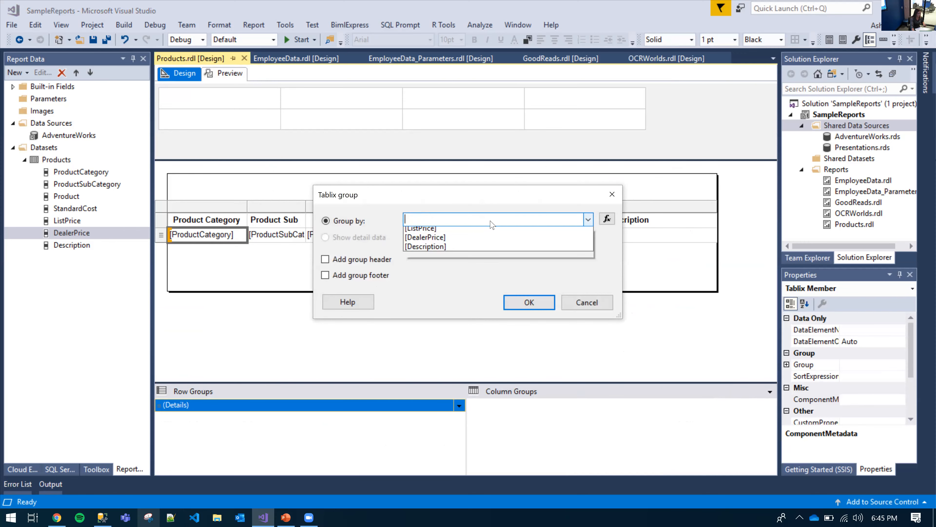
left_click(440, 234)
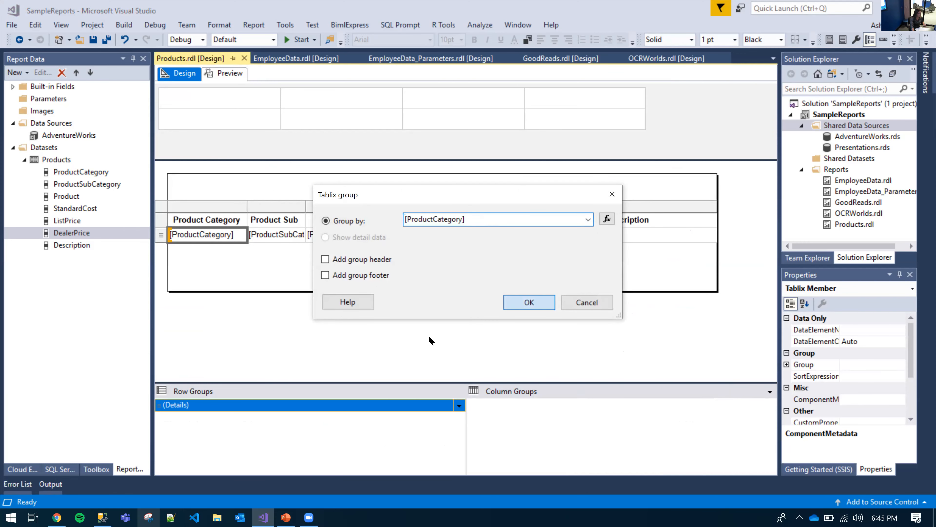
key("Return")
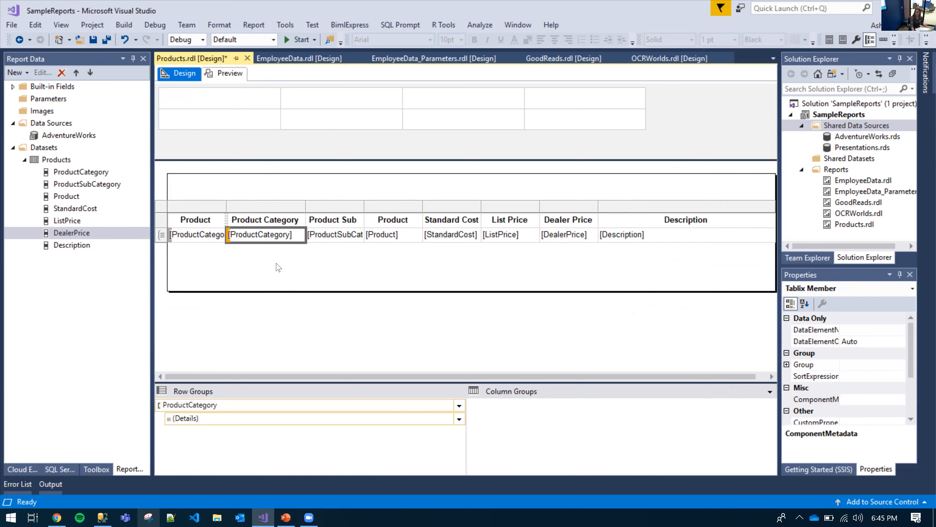
Step: Delete the duplicate Product Category detail column and widen the new Product Category group column
right_click(254, 207)
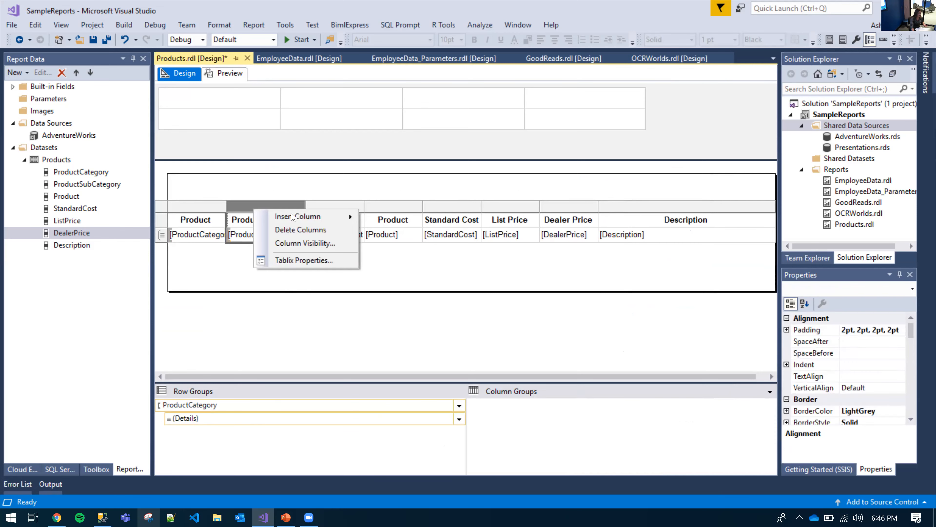
left_click(297, 231)
left_click_drag(226, 204, 259, 203)
Step: Preview the Products report grouped by product category, and return to the design view
left_click(229, 74)
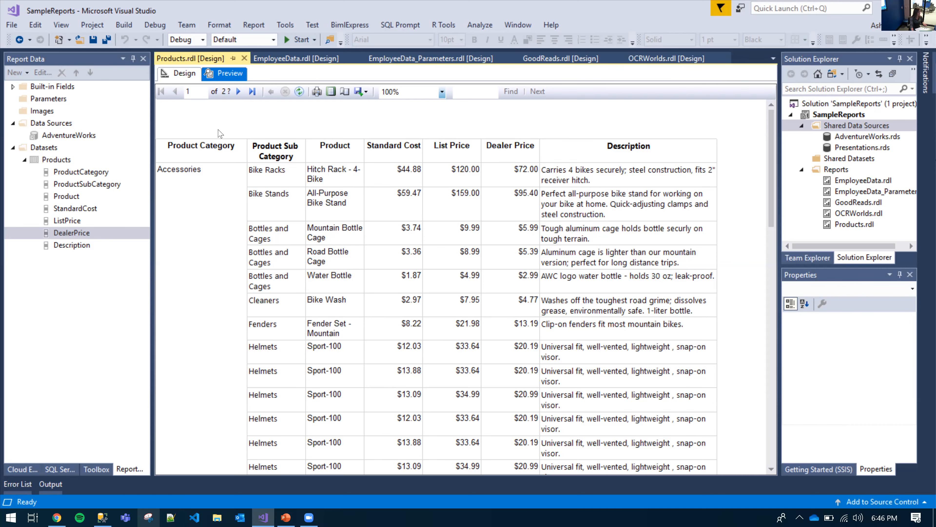
left_click(300, 92)
left_click(180, 74)
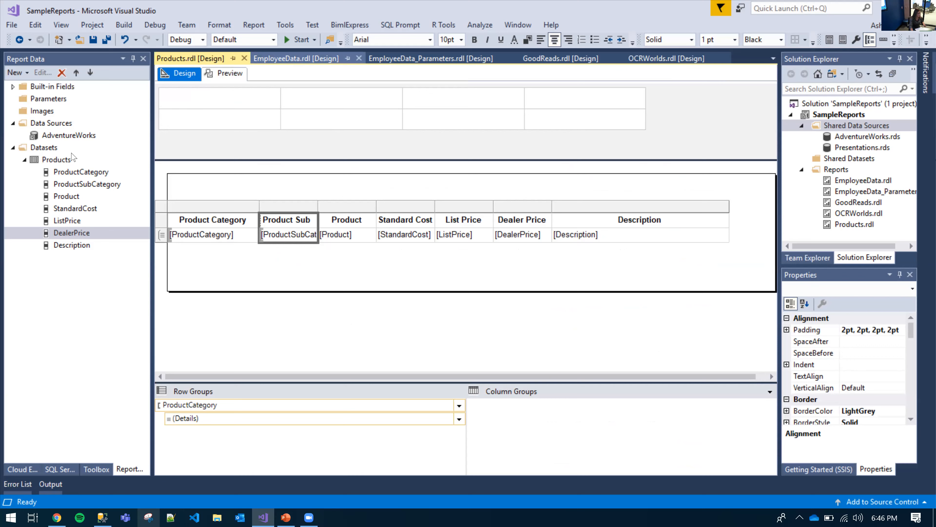
Step: View the shared and embedded dataset options for a new dataset, and close the properties without creating one
left_click(54, 151)
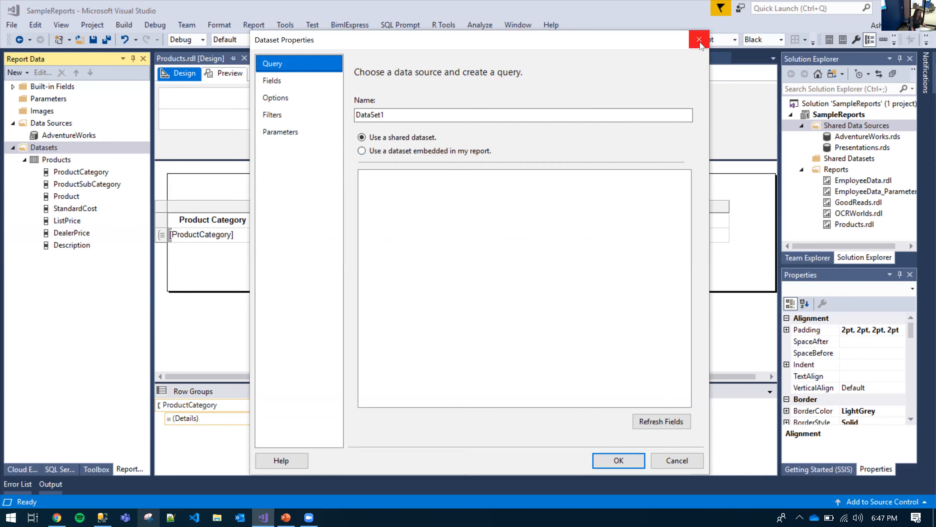
left_click_drag(660, 49, 643, 50)
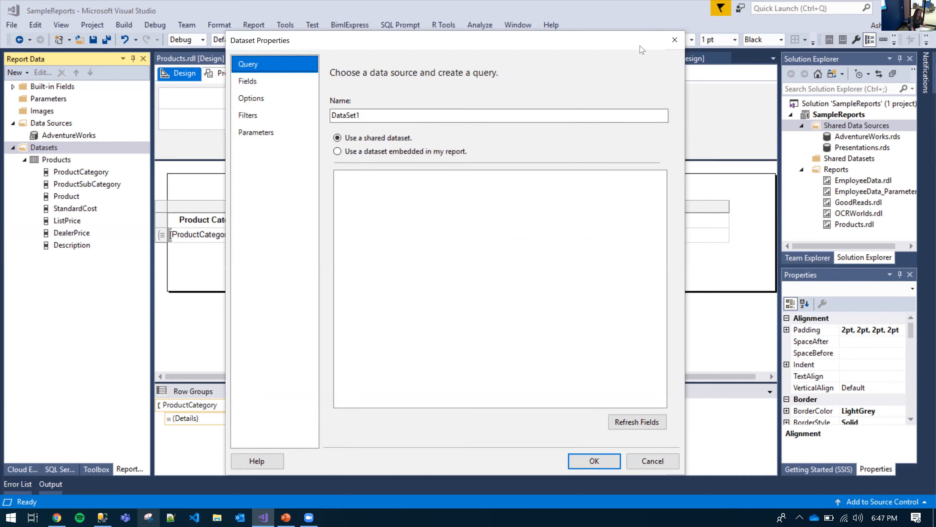
left_click(674, 40)
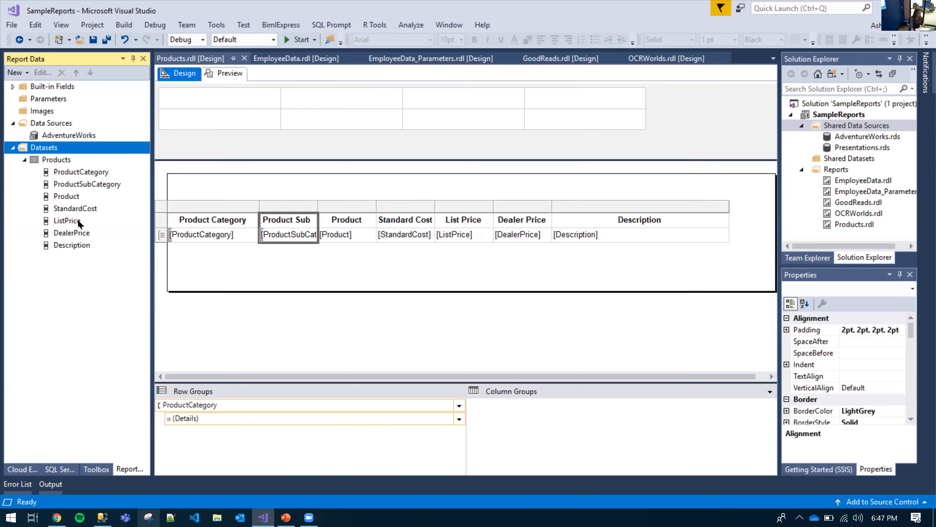
left_click(222, 180)
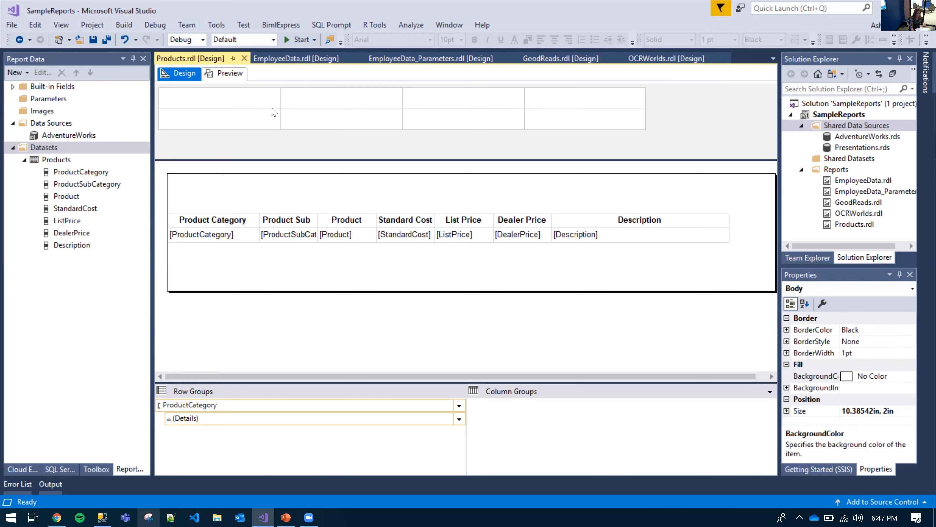
Step: Show the EmployeeData report and view the connection types offered for a new shared data source, without creating one
left_click(271, 61)
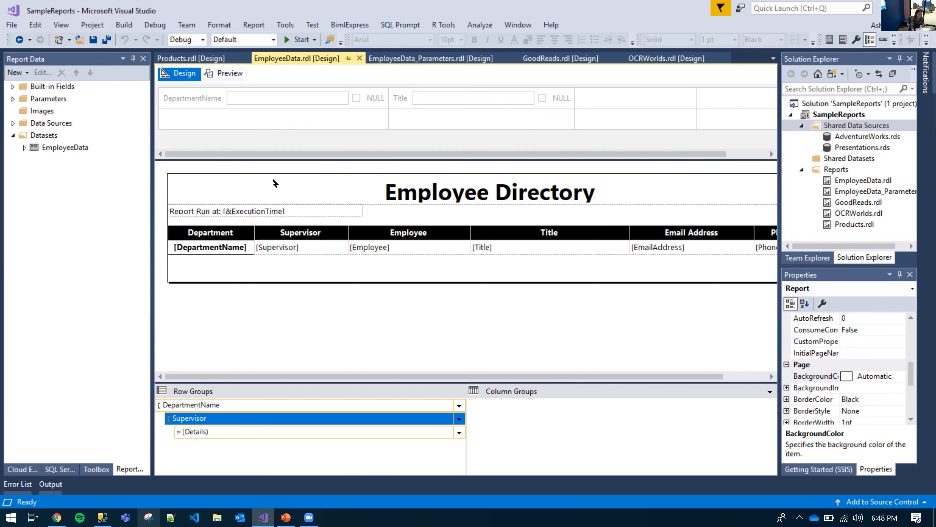
right_click(833, 126)
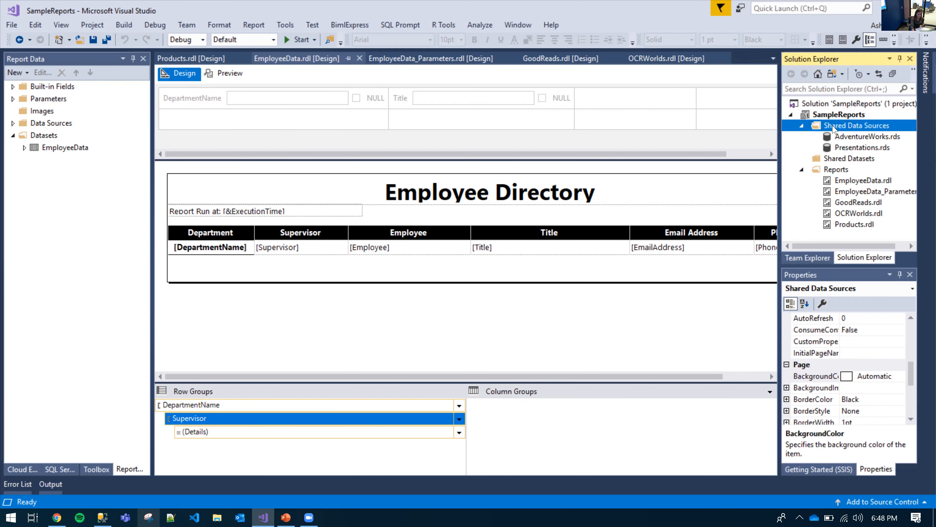
left_click(774, 133)
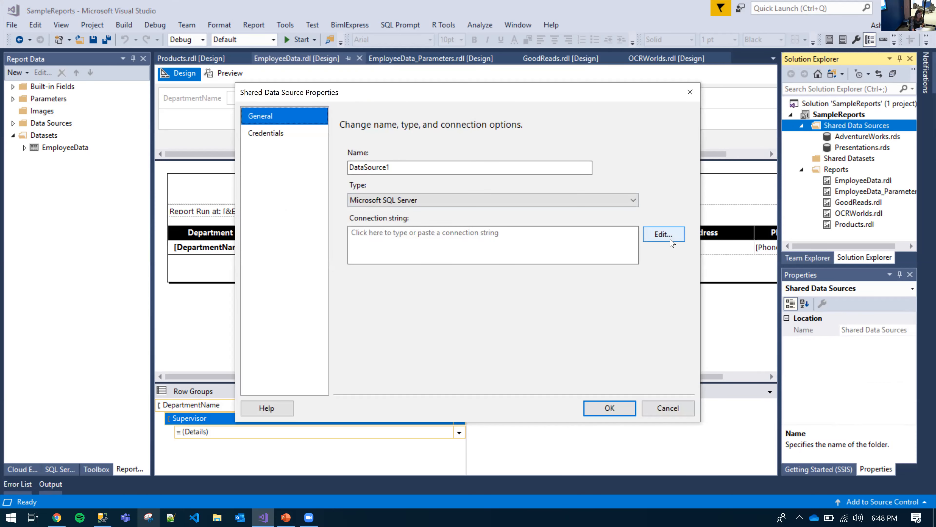
left_click(632, 199)
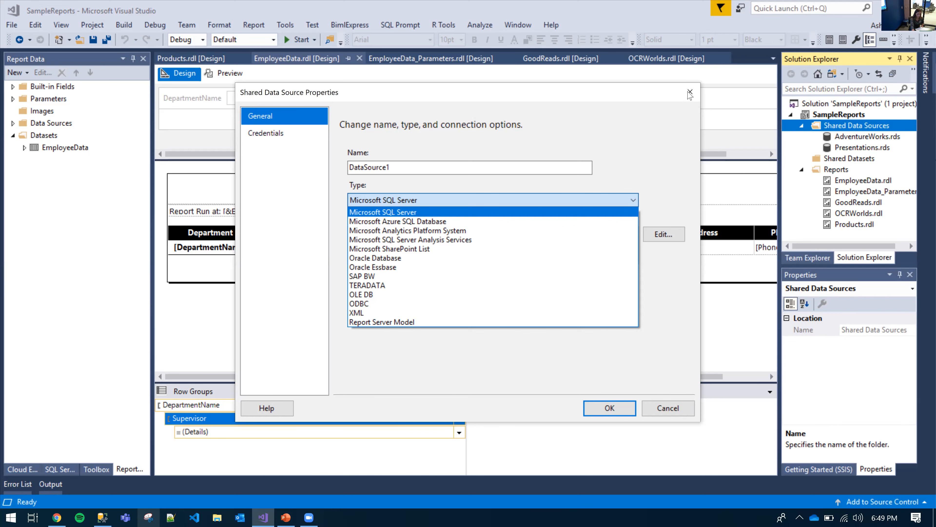
left_click(689, 93)
left_click(688, 93)
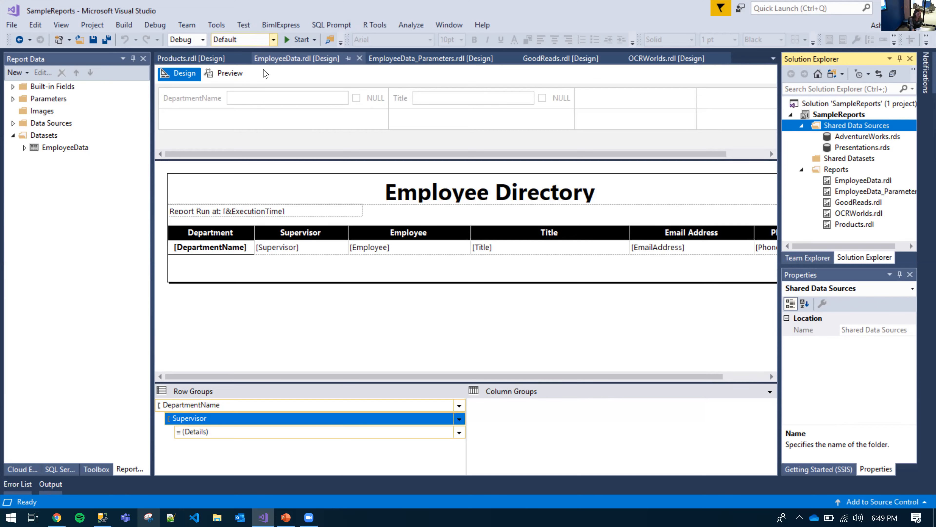
Step: Switch from the EmployeeData report to PowerPoint and show the Sample Reports slide
left_click(272, 60)
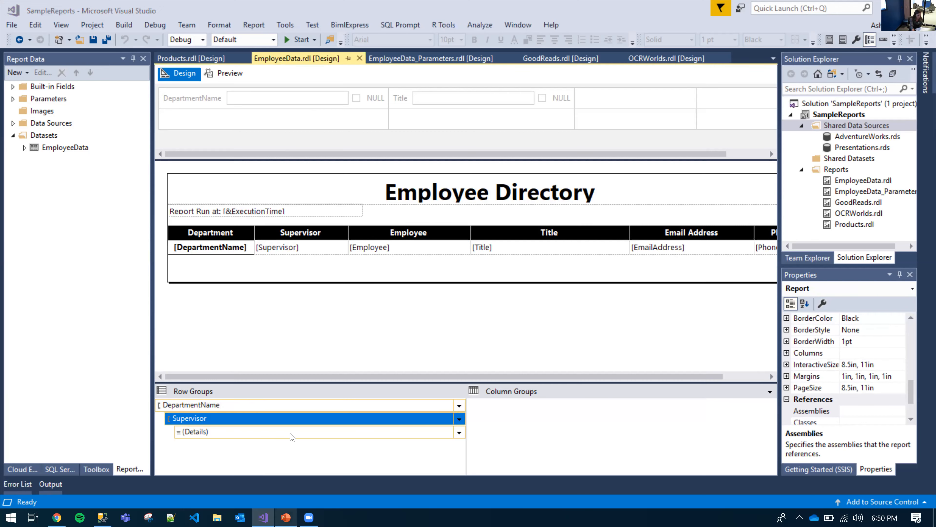
key("alt+Tab")
scroll(212, 369, "down", 1)
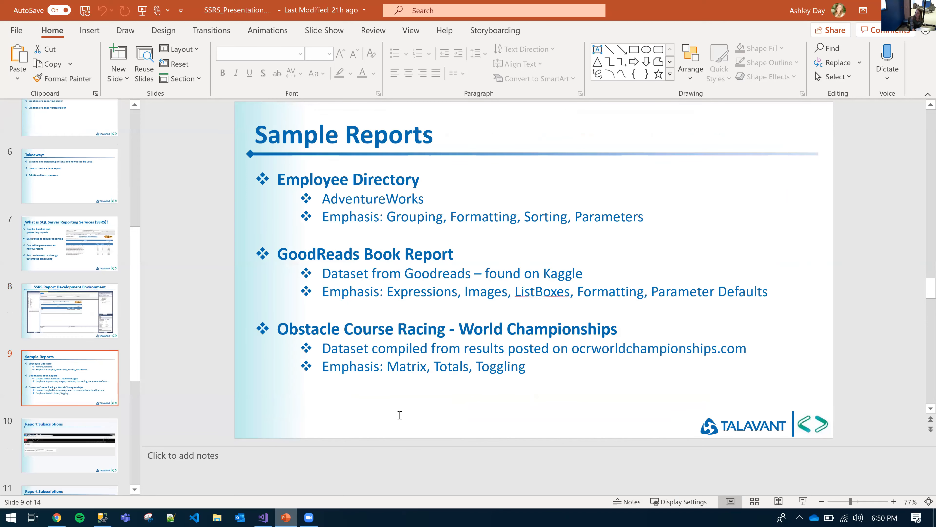
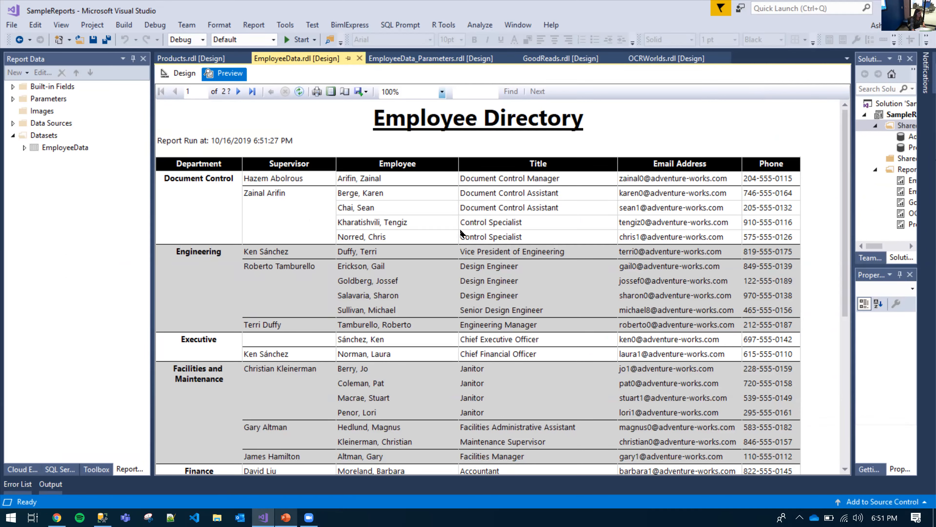
Step: Return the EmployeeData report to the design view, select the Supervisor detail cell, and widen the Solution Explorer and Properties panes
left_click(182, 75)
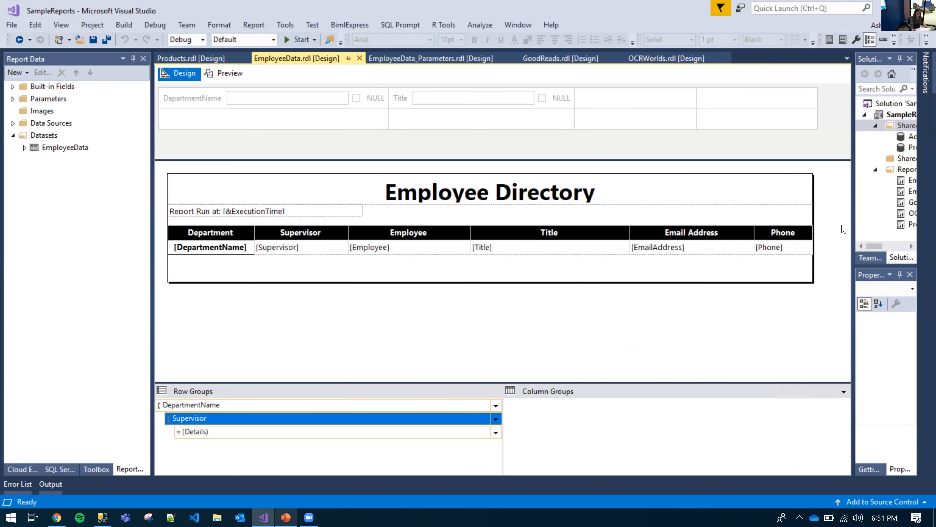
left_click_drag(853, 227, 753, 233)
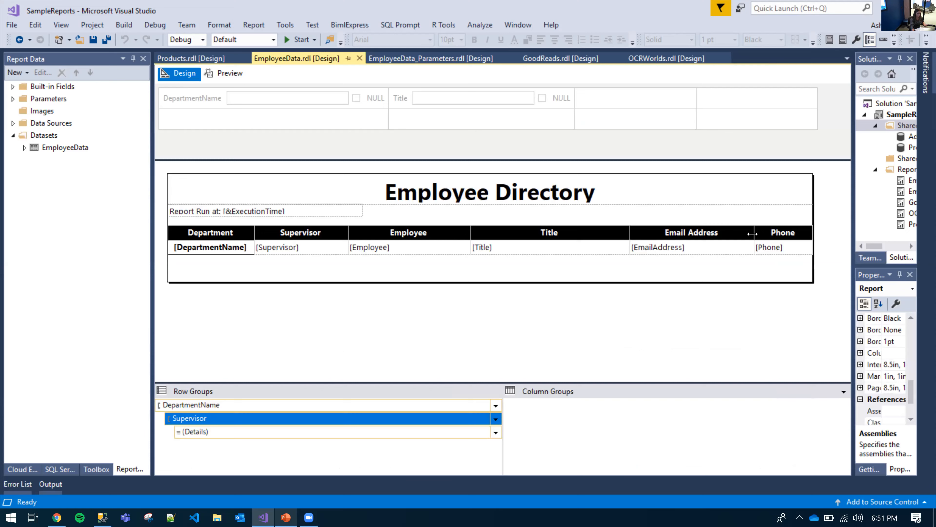
left_click(310, 253)
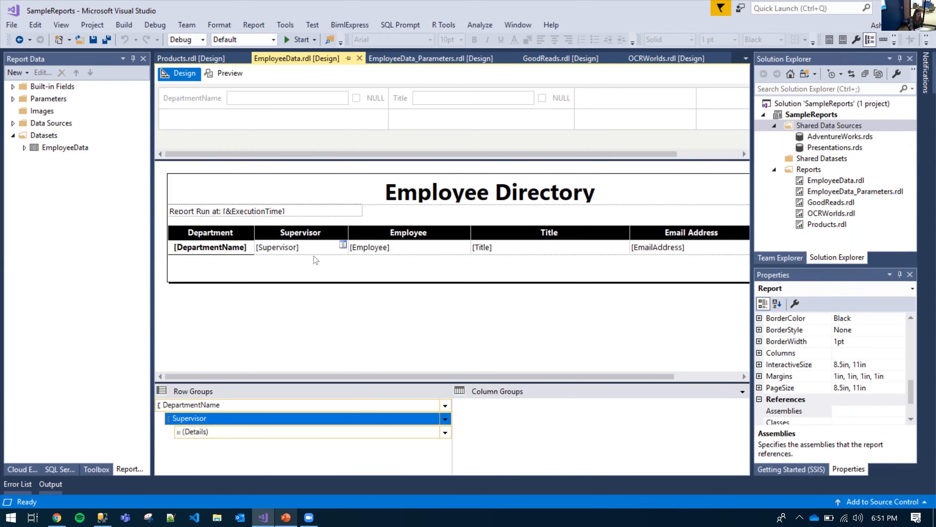
left_click_drag(751, 311, 678, 315)
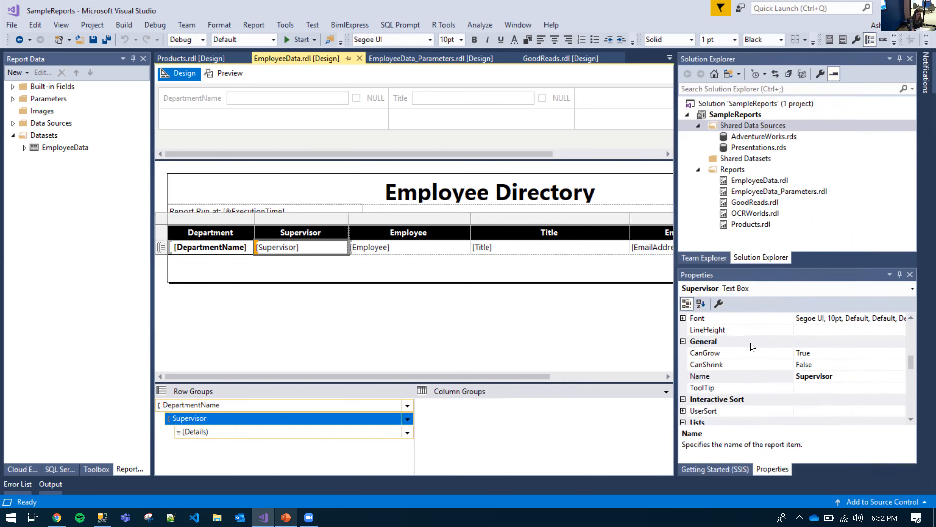
Step: Expand the Supervisor cell's BorderColor property and select its Top border color
scroll(700, 350, "up", 5)
scroll(691, 366, "down", 2)
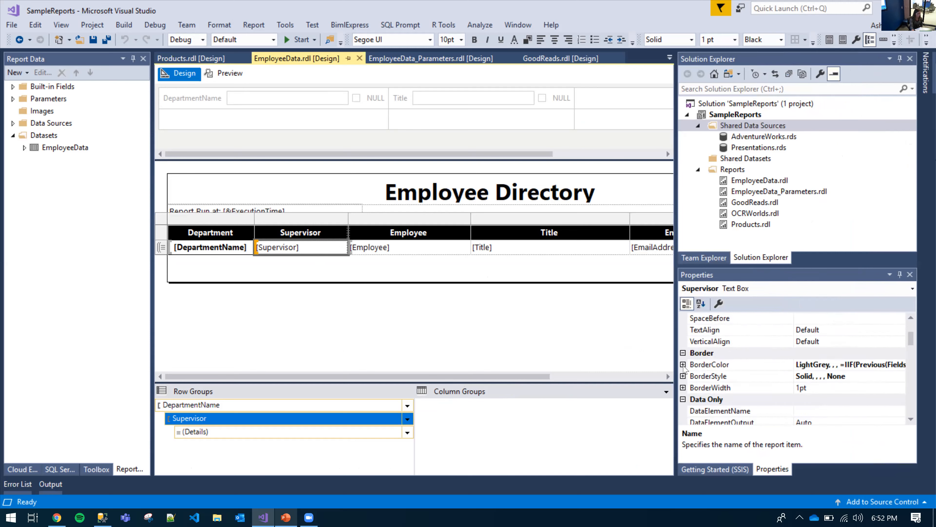
left_click(683, 364)
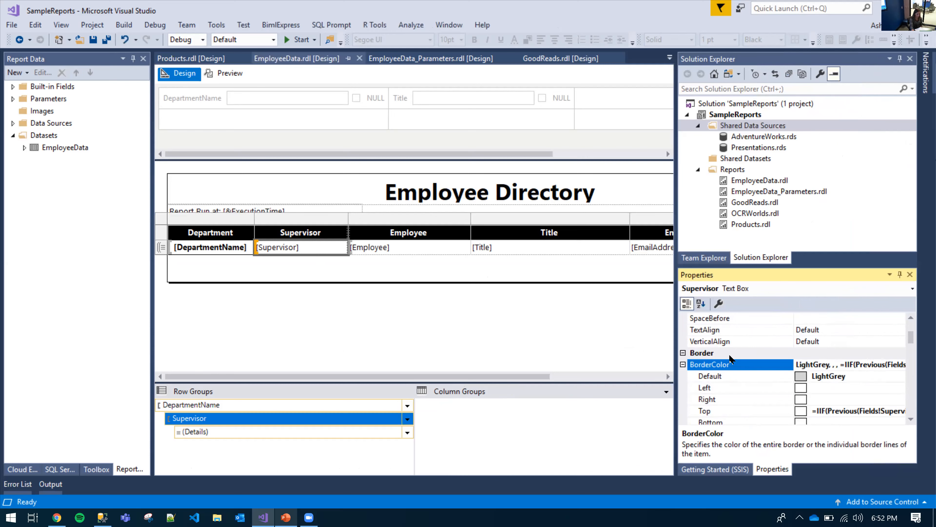
scroll(728, 360, "down", 1)
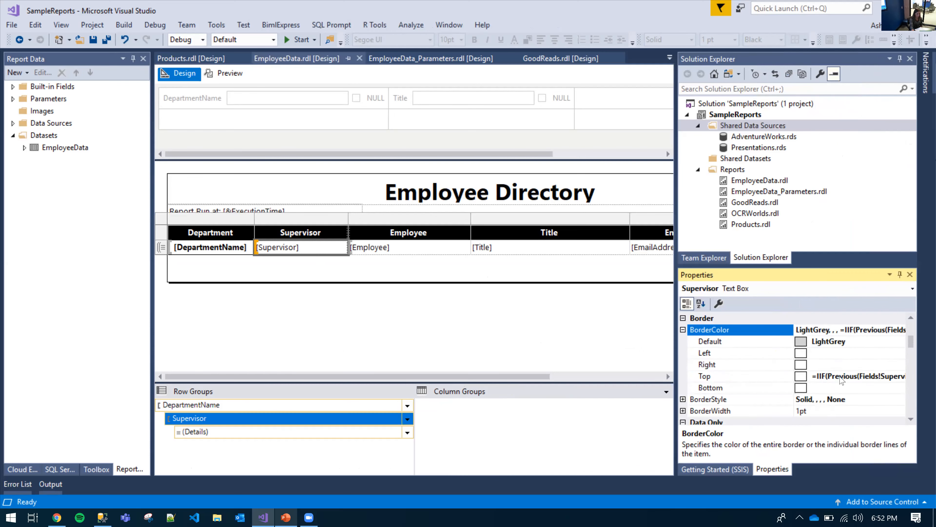
left_click(879, 378)
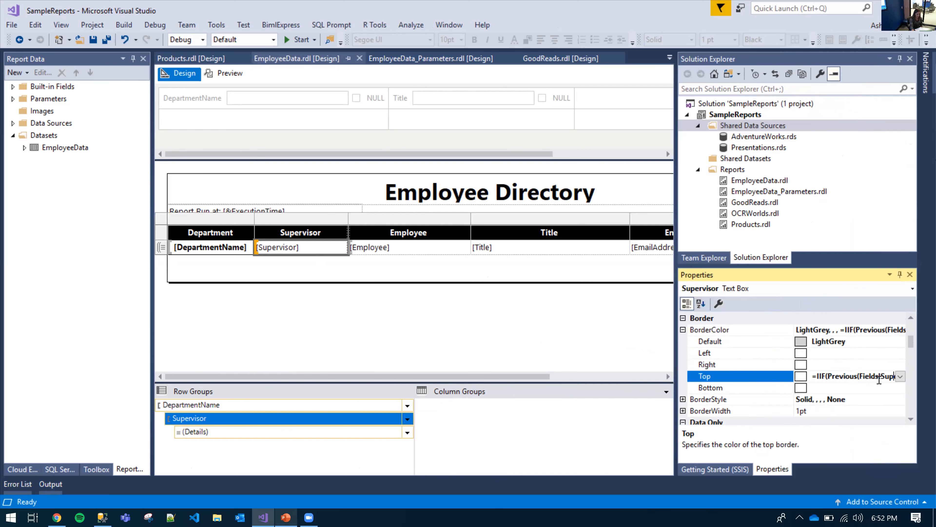
right_click(306, 247)
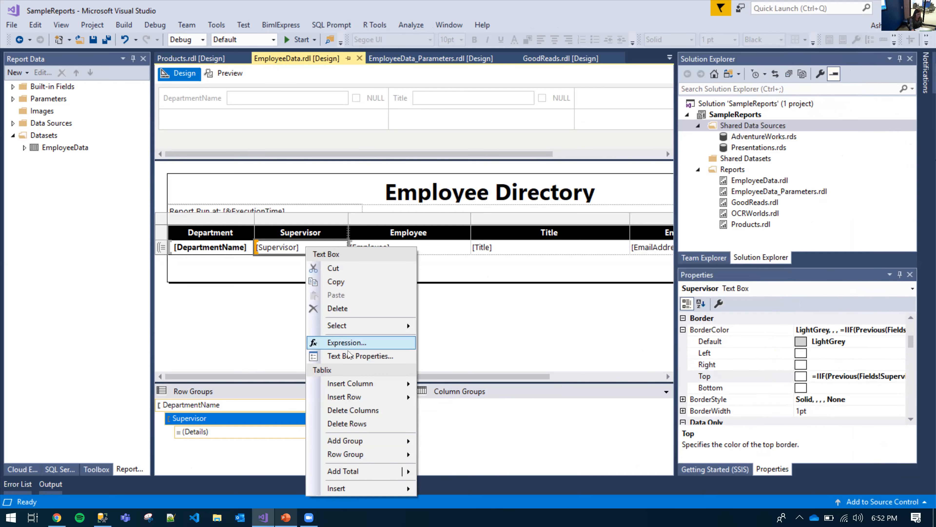
left_click(350, 356)
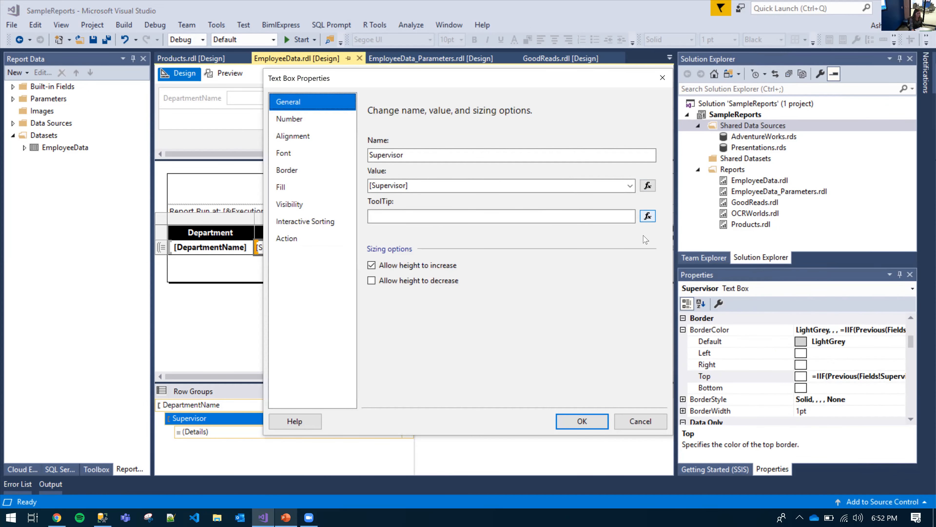
left_click(662, 81)
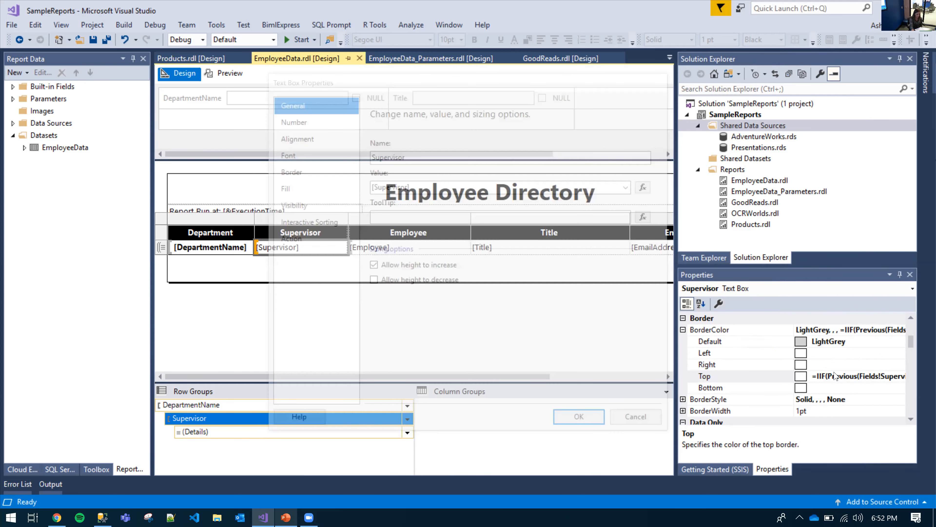
Step: Open the expression for the Supervisor cell's top border color and reposition its dialog over the report
left_click(896, 379)
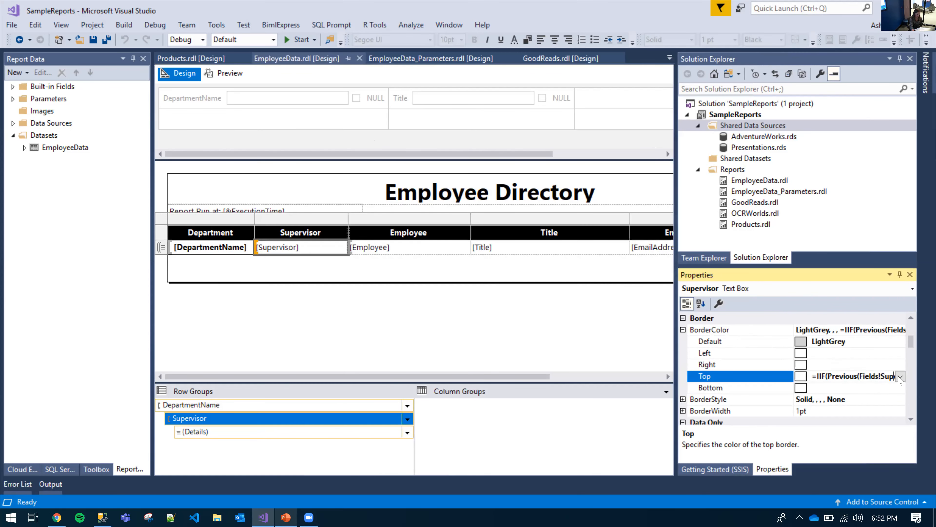
left_click(900, 377)
left_click(815, 487)
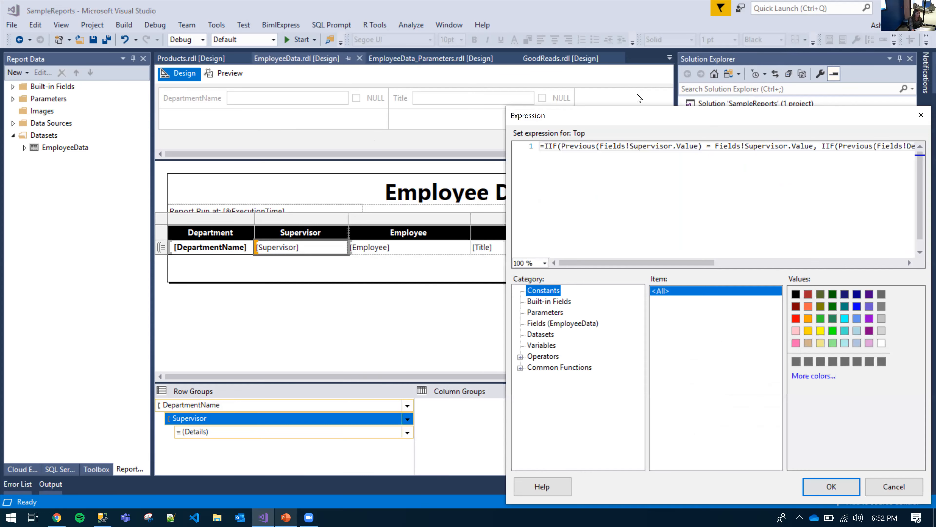
left_click_drag(642, 113, 330, 49)
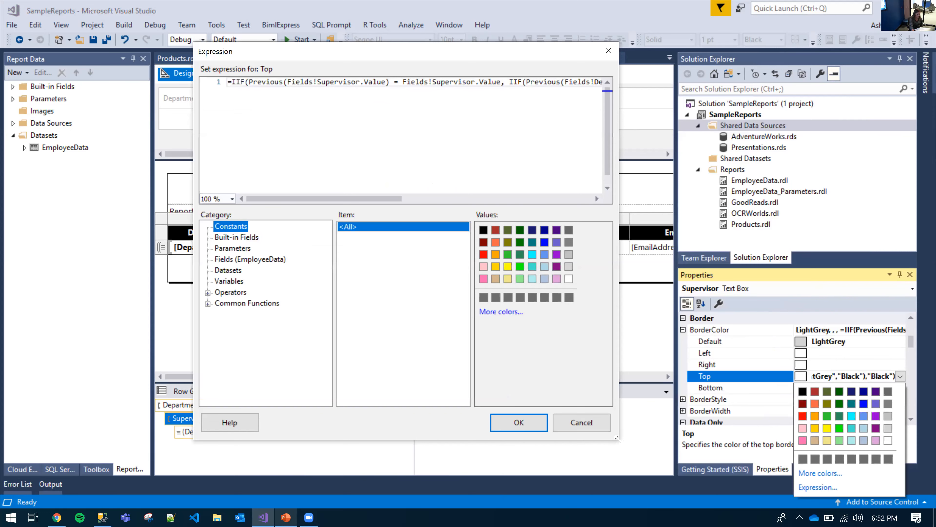
Step: Widen the Expression dialog and list the Inspection functions under Common Functions
left_click_drag(619, 439, 777, 438)
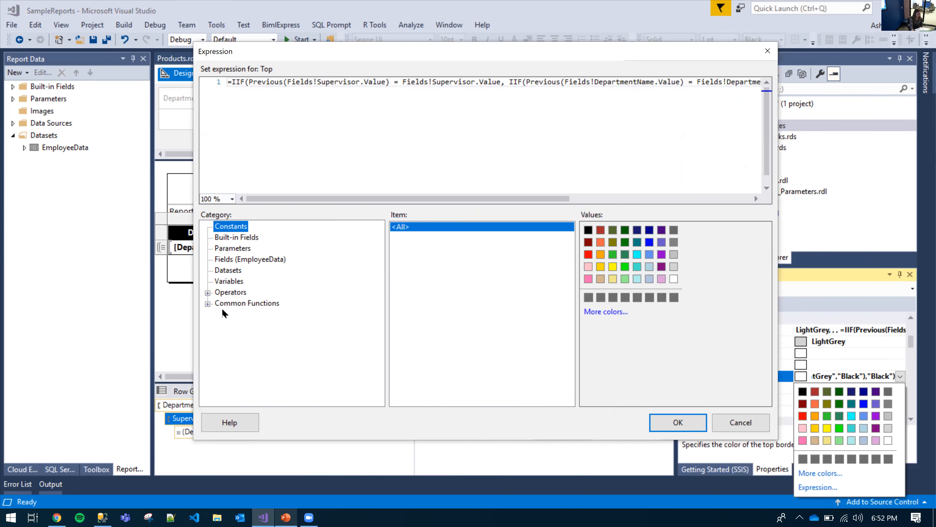
left_click(208, 303)
left_click(242, 336)
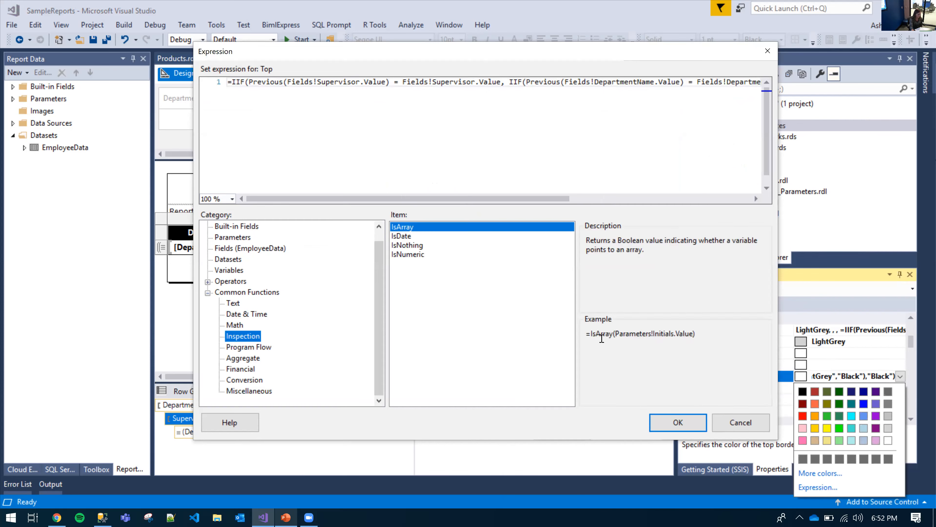
Step: Enlarge the Expression dialog further and place it below the Supervisor cell so both the cell and the formula can be read
left_click_drag(336, 56, 269, 44)
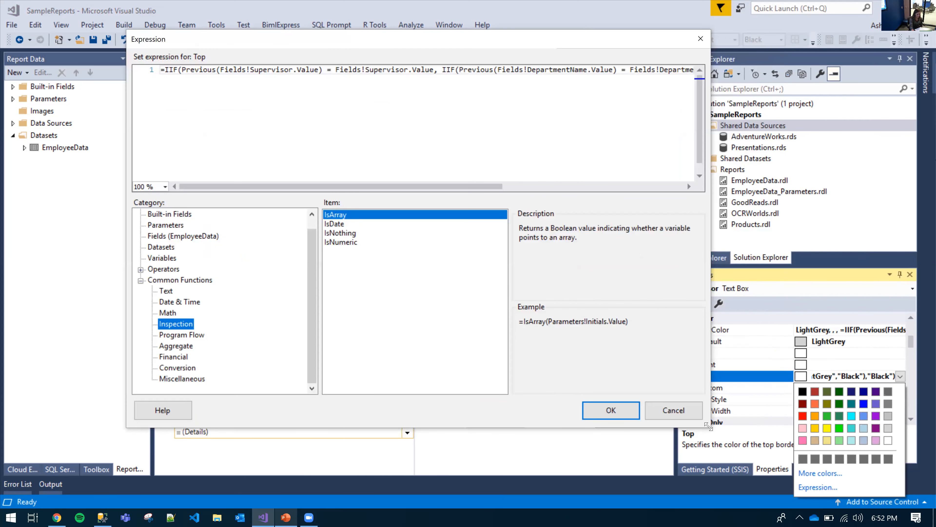
left_click_drag(783, 419, 794, 420)
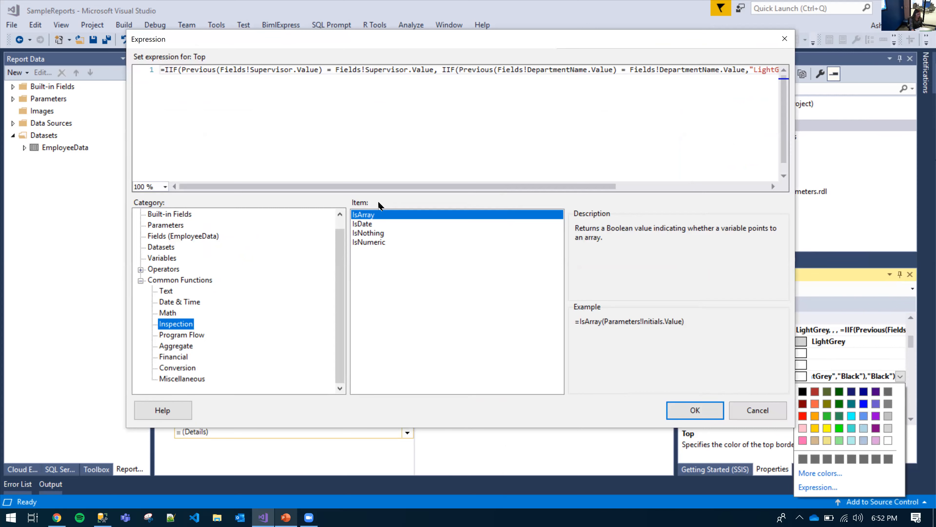
left_click_drag(293, 33, 330, 269)
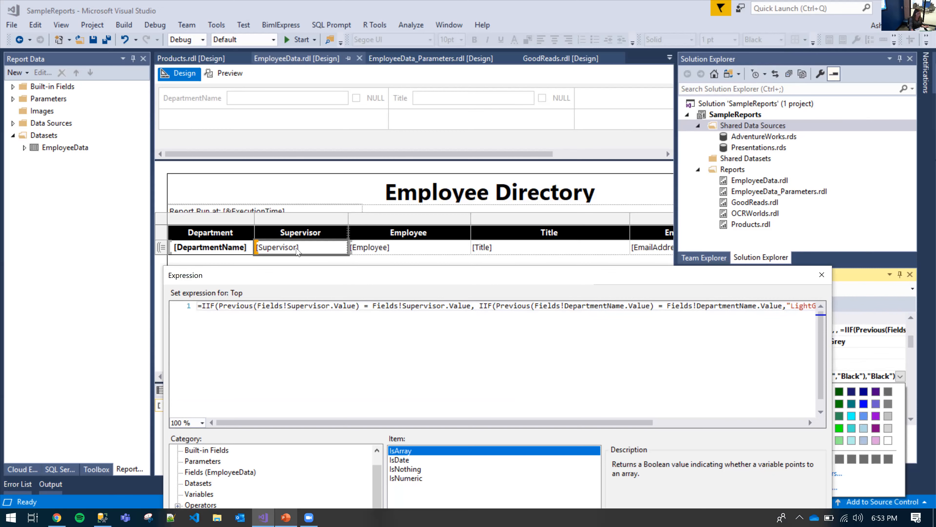
Step: Highlight the nested DepartmentName IIF condition in the top border color formula, and close the expression without changes
left_click_drag(479, 306, 743, 306)
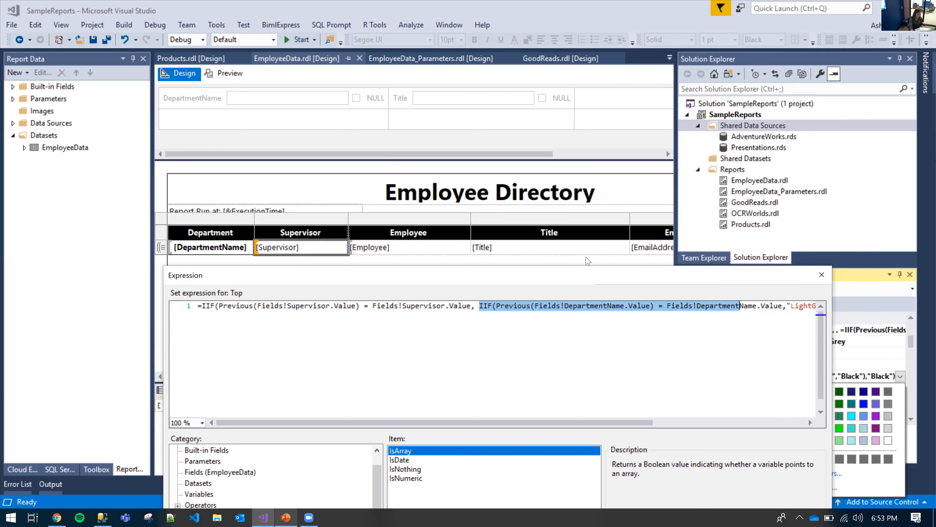
left_click_drag(586, 275, 544, 108)
left_click_drag(543, 254, 618, 255)
left_click(775, 112)
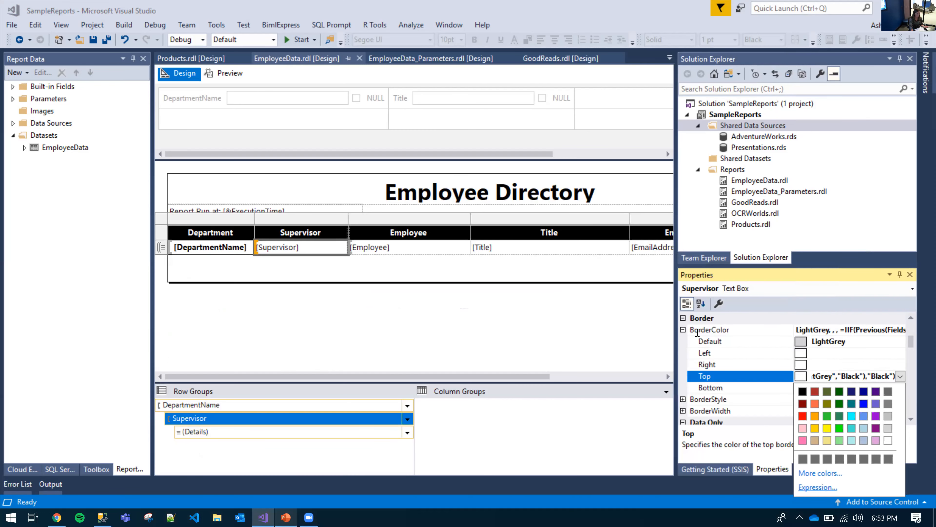
left_click(383, 295)
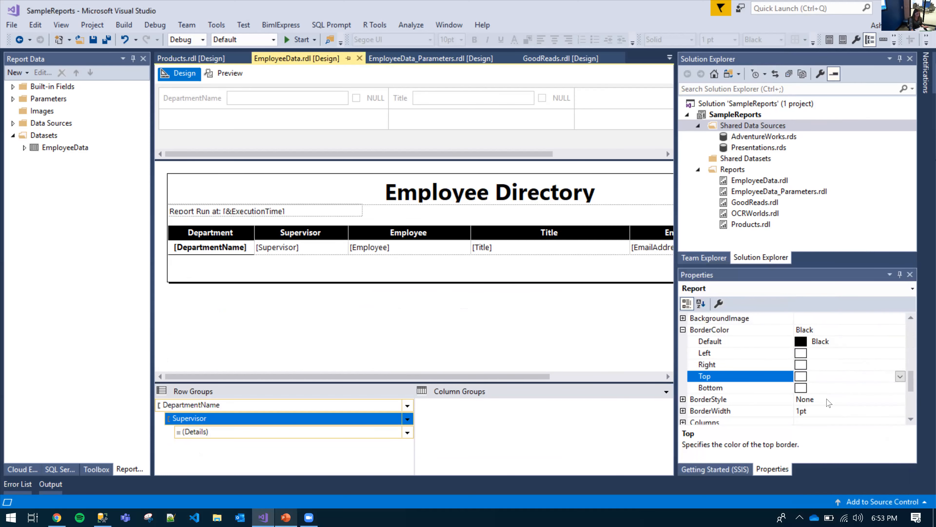
Step: Select the Employee detail cell and open the expression behind its BackgroundColor property
scroll(812, 383, "down", 2)
scroll(745, 343, "up", 1)
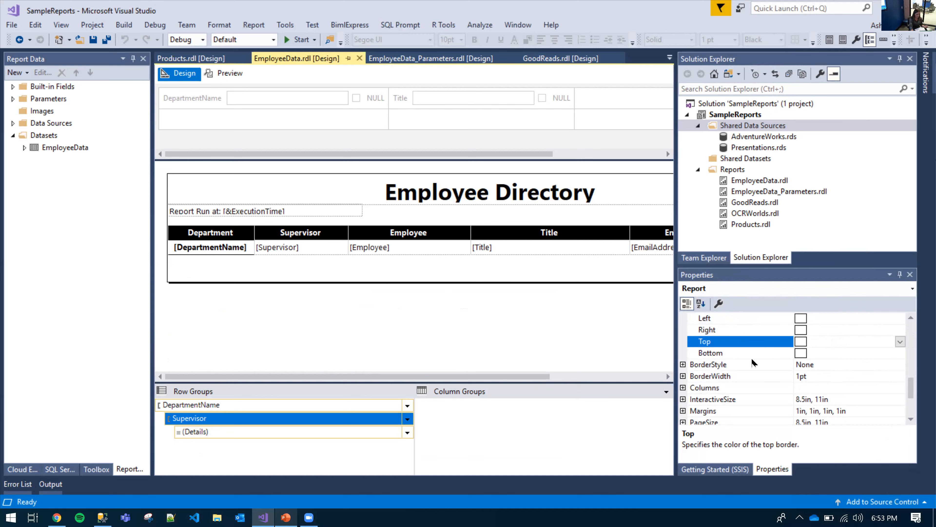
scroll(732, 378, "up", 1)
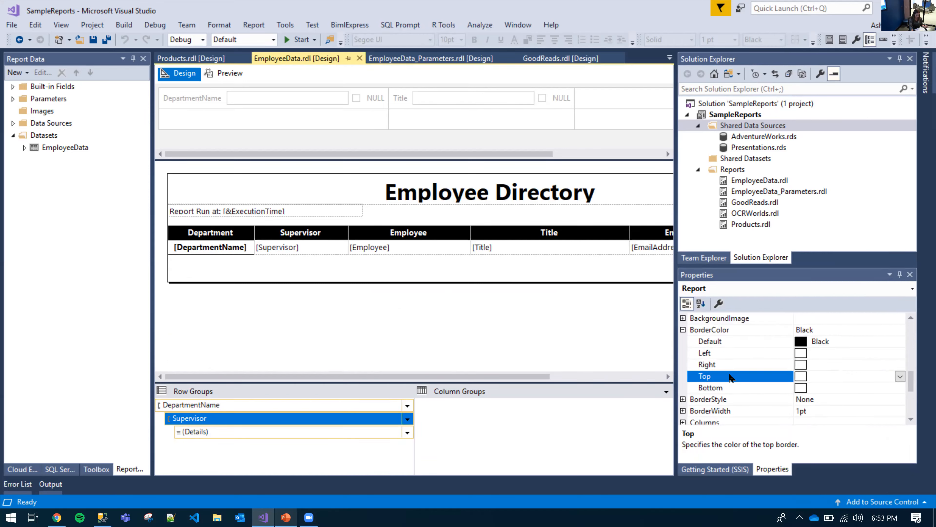
scroll(733, 376, "up", 2)
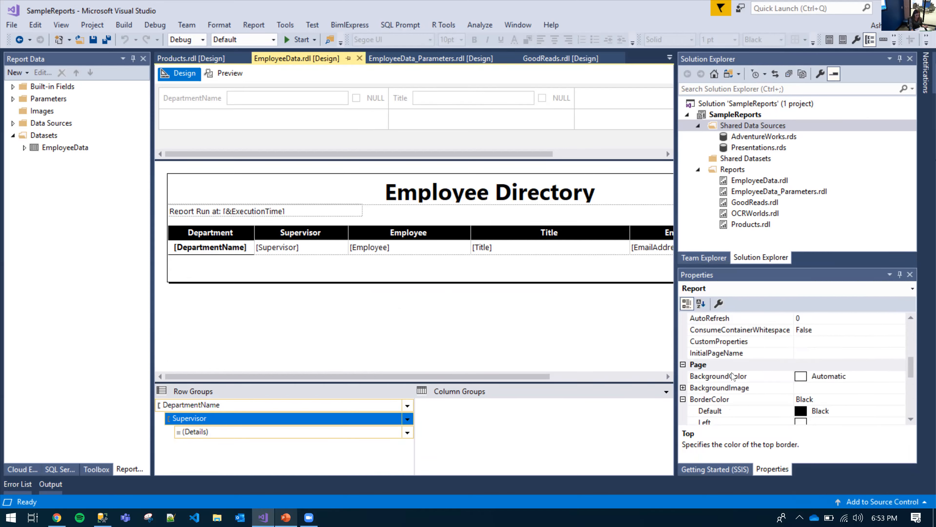
left_click(428, 249)
scroll(839, 350, "up", 1)
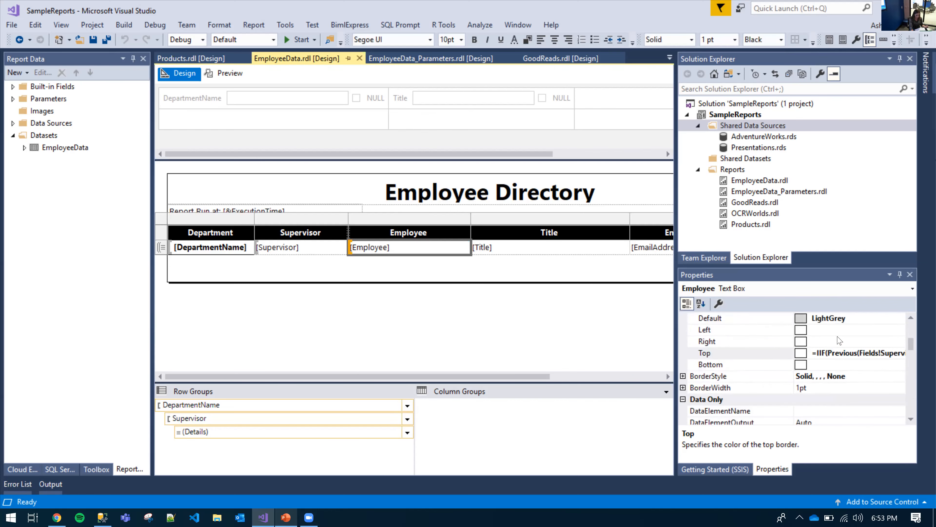
scroll(900, 391, "down", 2)
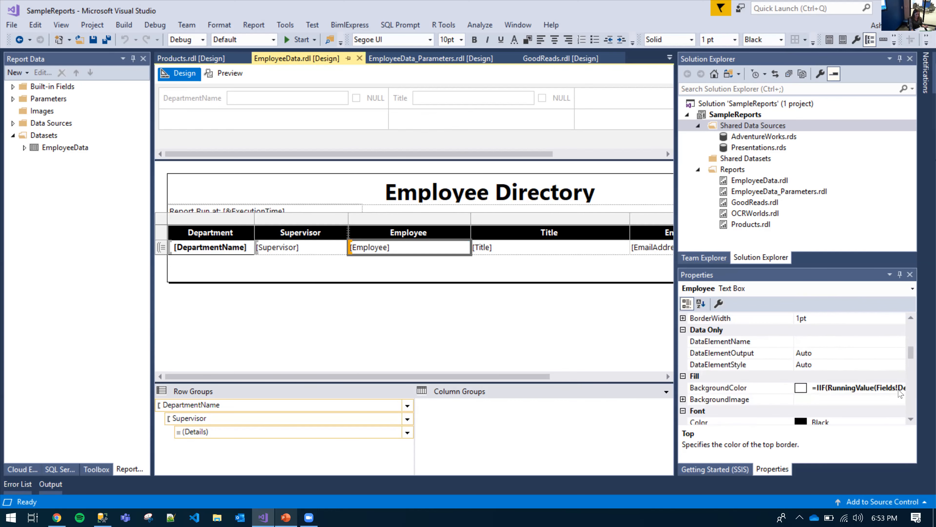
left_click(901, 389)
left_click(901, 388)
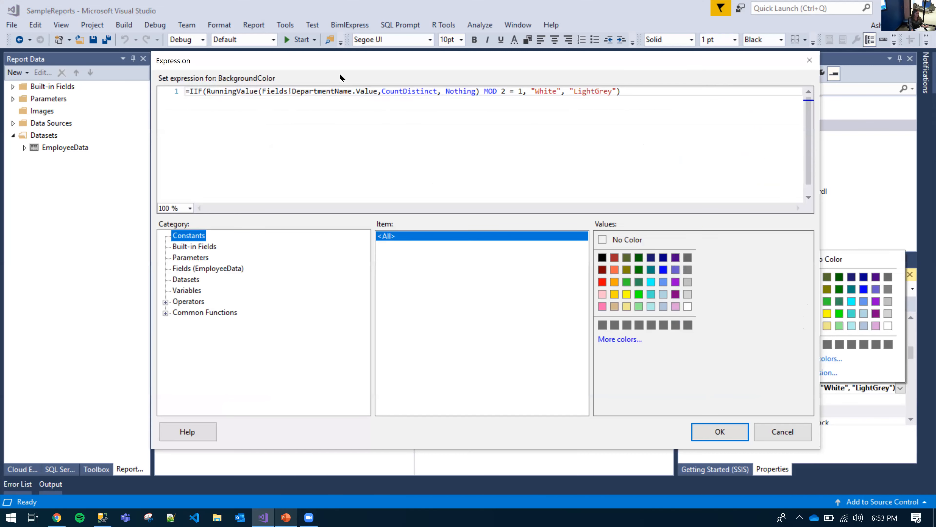
Step: Highlight the RunningValue function in the background color formula, close the expression unchanged, and deselect the Employee cell
left_click(676, 136)
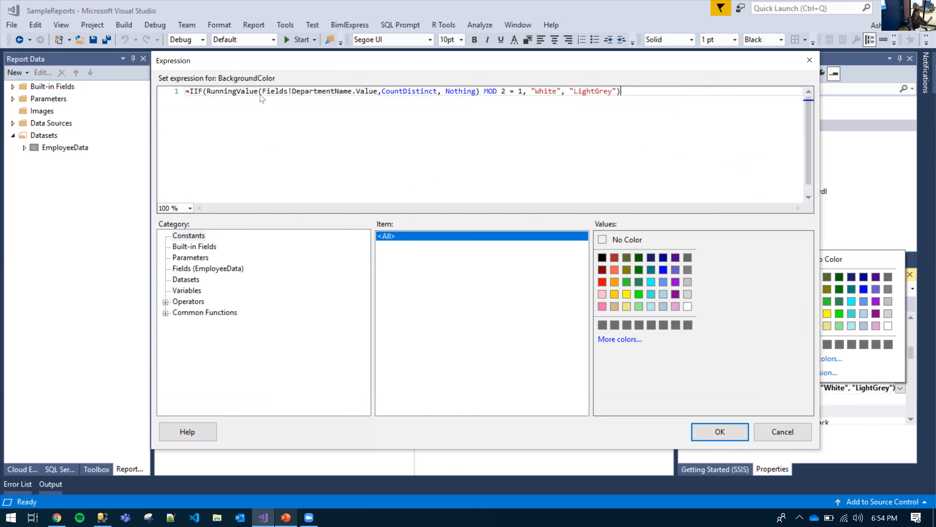
left_click_drag(209, 91, 258, 95)
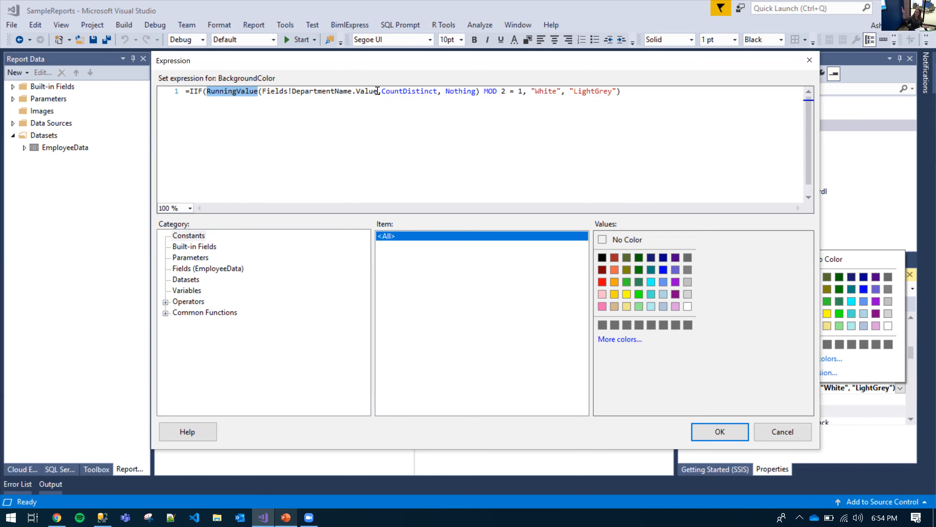
left_click(808, 66)
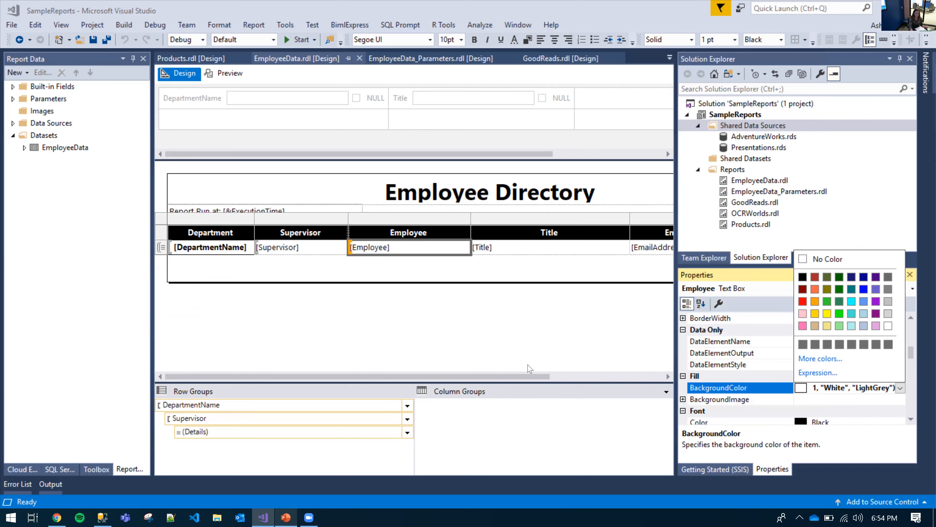
left_click(490, 331)
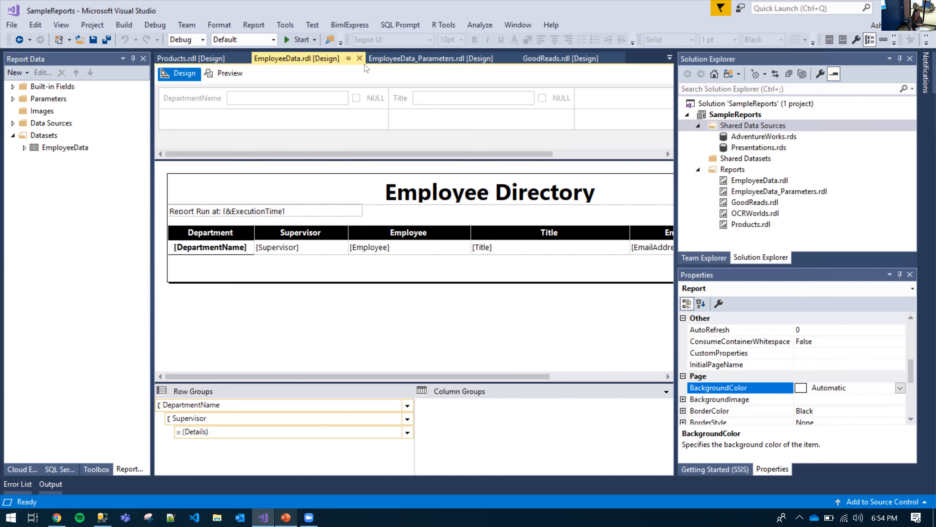
Step: Preview the EmployeeData_Parameters report and narrow the Solution Explorer and Properties panes to give it more room
left_click(389, 59)
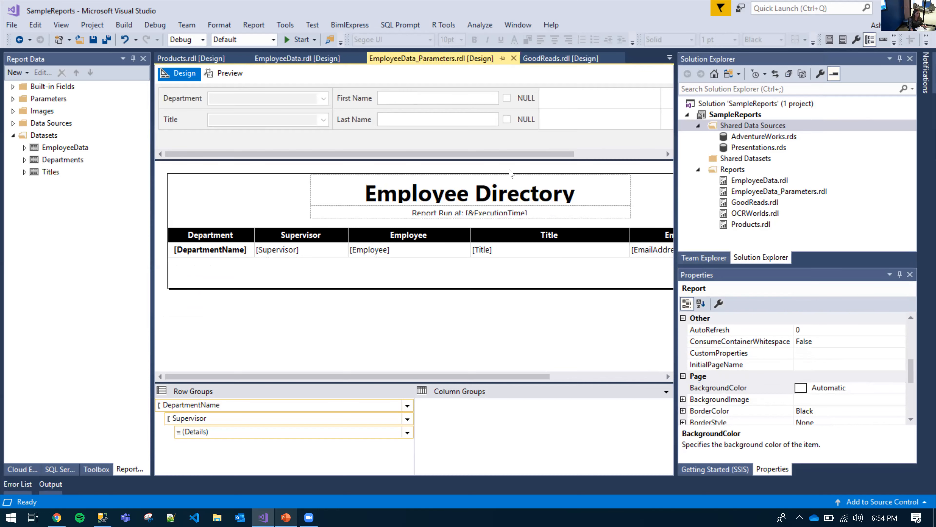
left_click(230, 76)
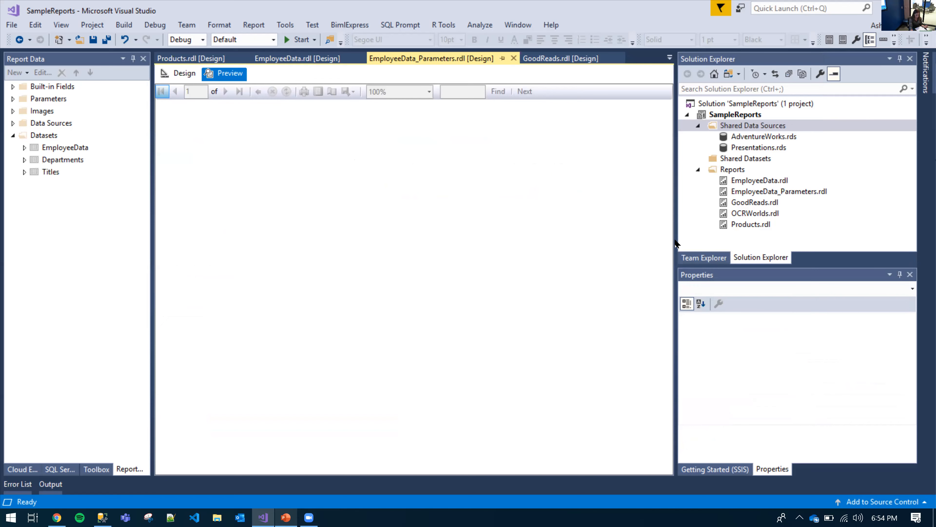
left_click_drag(674, 256, 835, 251)
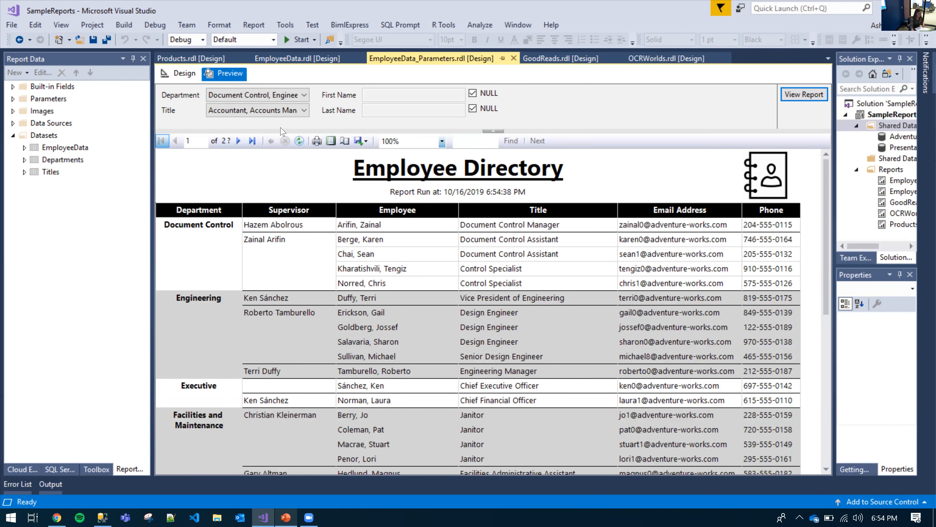
Step: Look through the choices offered by the Department and Title report parameters
left_click(293, 96)
left_click(304, 97)
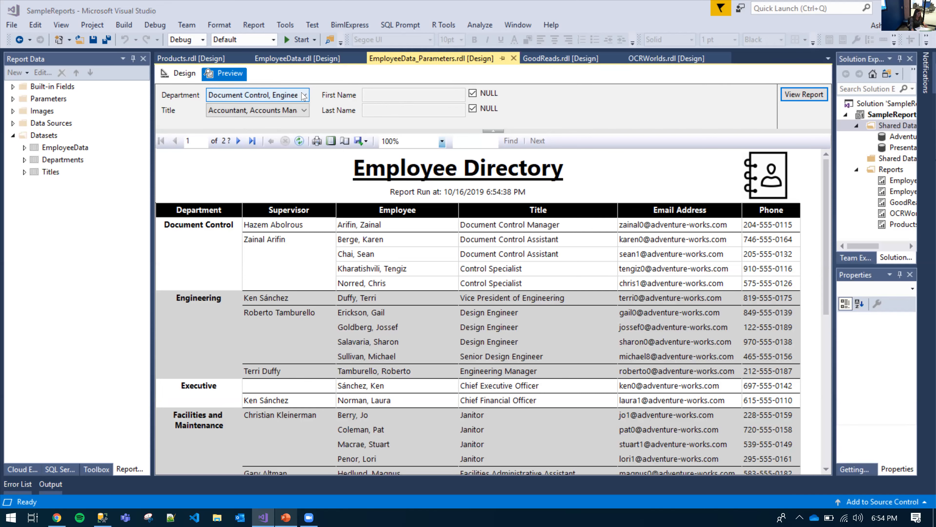
left_click(305, 111)
scroll(316, 177, "down", 10)
scroll(316, 137, "up", 10)
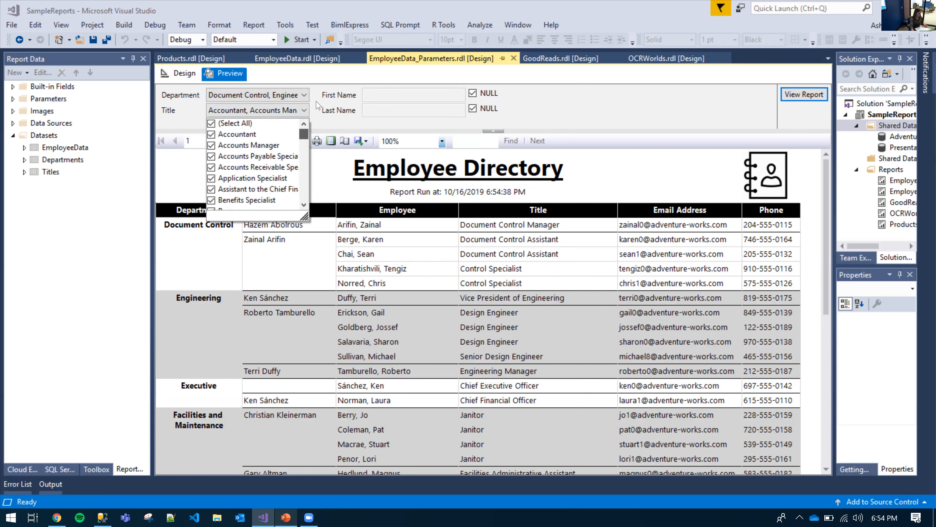
Step: Limit the Department parameter to Document Control and Engineering, check the dependent Title choices, and rerun the report
left_click(279, 96)
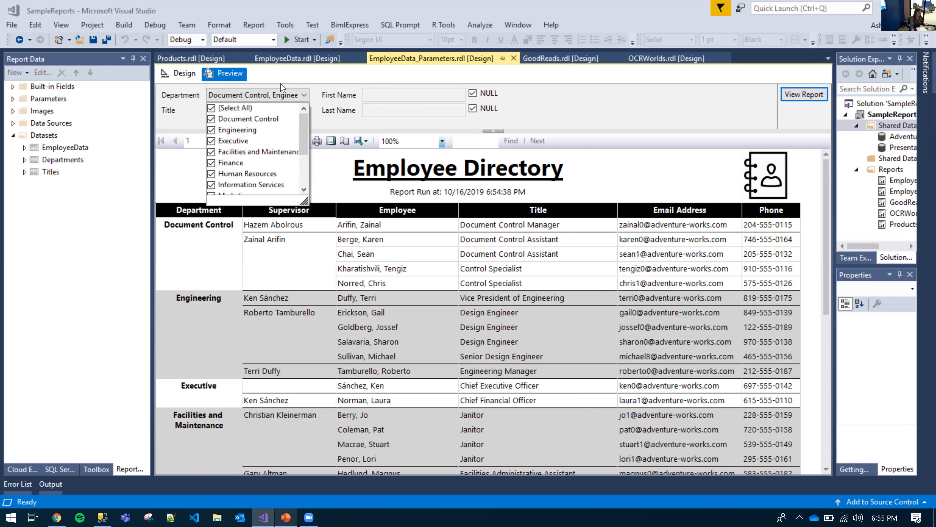
left_click(214, 109)
left_click(213, 119)
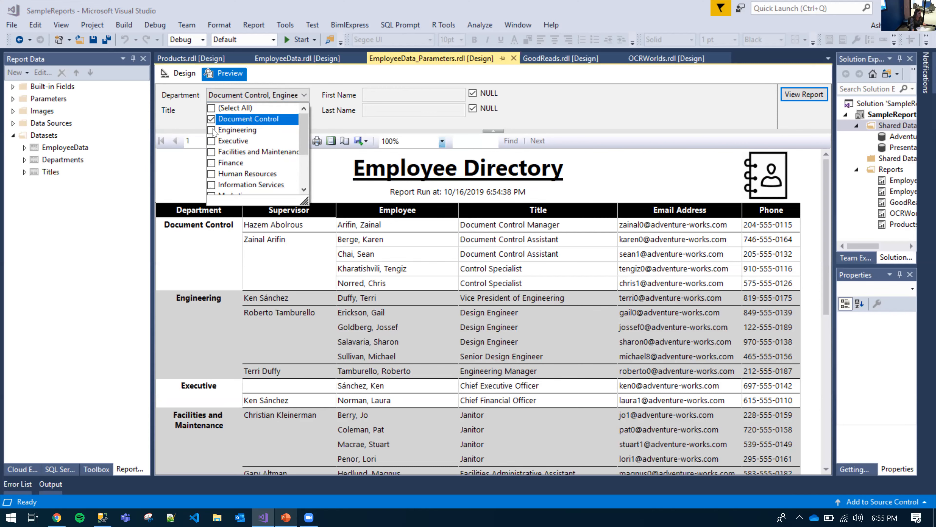
left_click(213, 130)
left_click(185, 127)
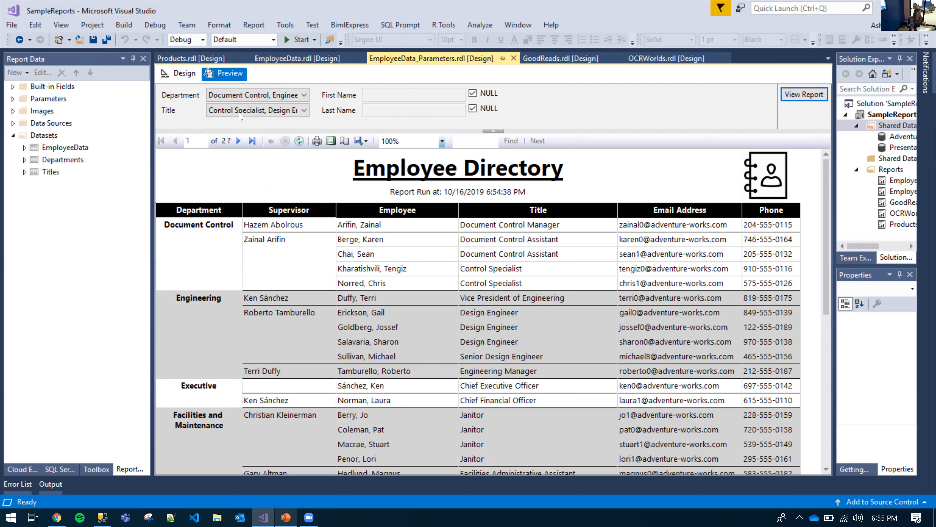
left_click(243, 110)
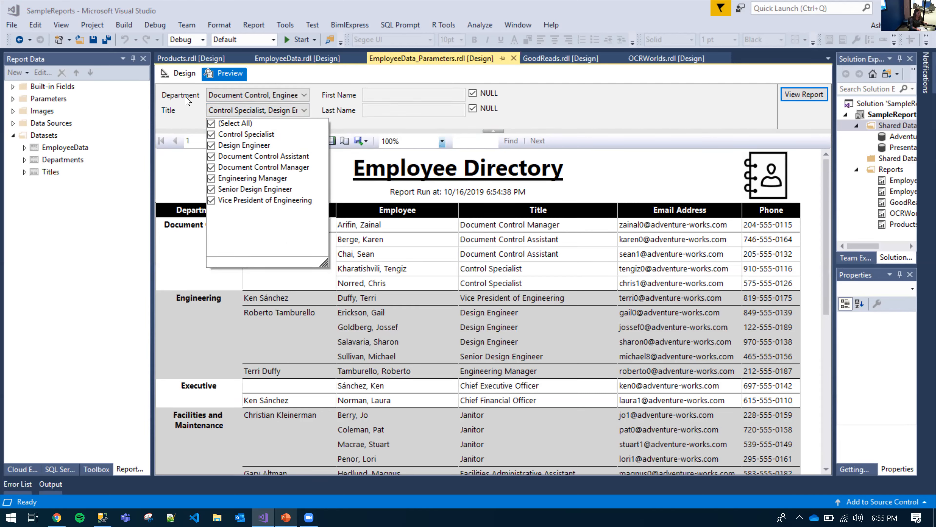
left_click(730, 100)
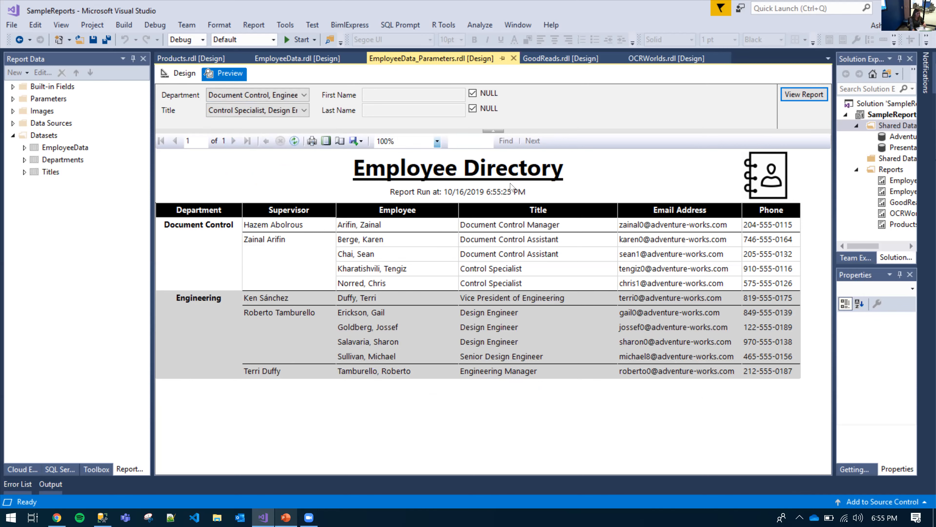
Step: Turn off NULL for the First Name parameter, enter an employee's first name, and rerun the report
left_click(473, 92)
left_click(417, 92)
type("Michael")
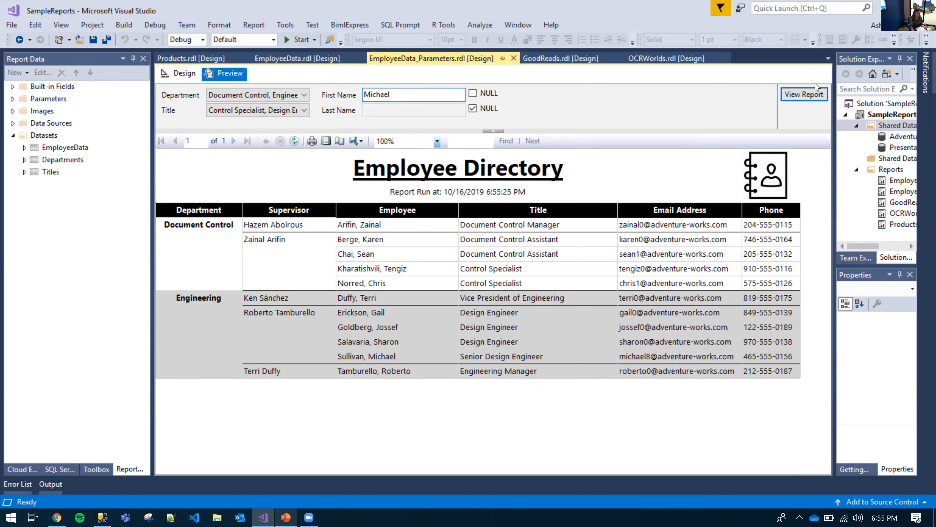
left_click(809, 98)
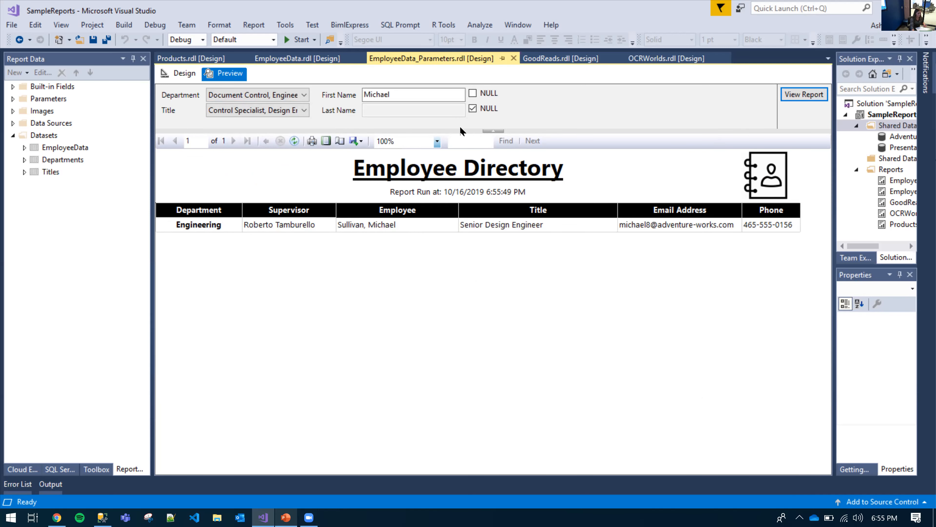
Step: Return to the design view and inspect the First Name parameter's general settings and available values, leaving them unchanged
left_click(178, 74)
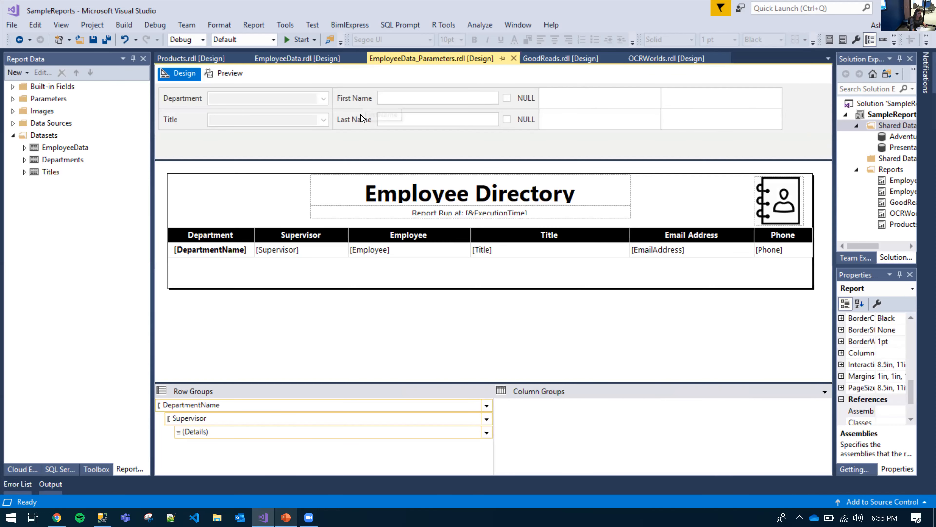
double_click(361, 105)
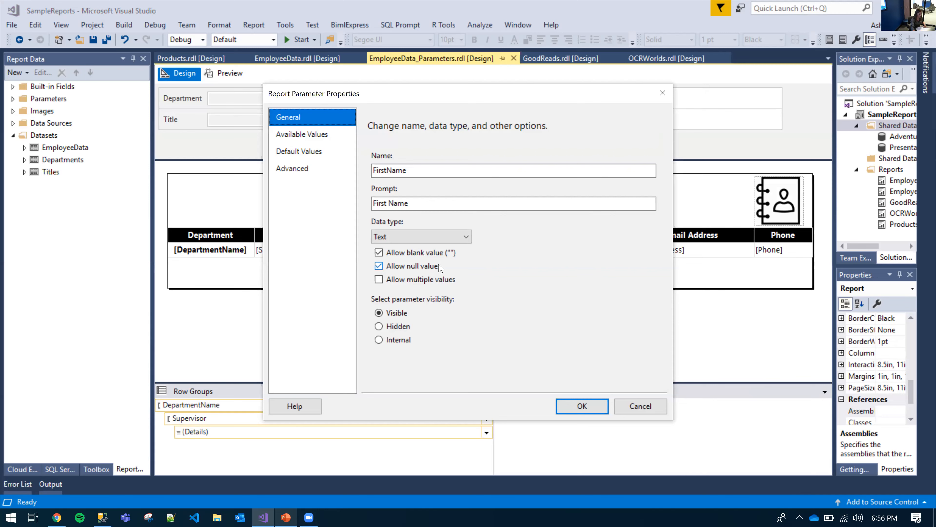
left_click(312, 140)
key("Escape")
Step: Open the Department parameter's properties and show its available values settings
right_click(192, 101)
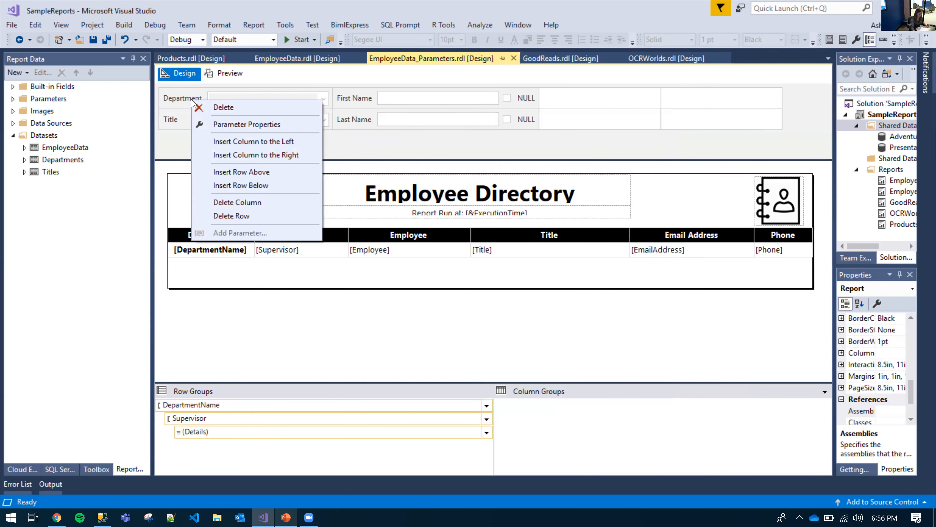
double_click(184, 103)
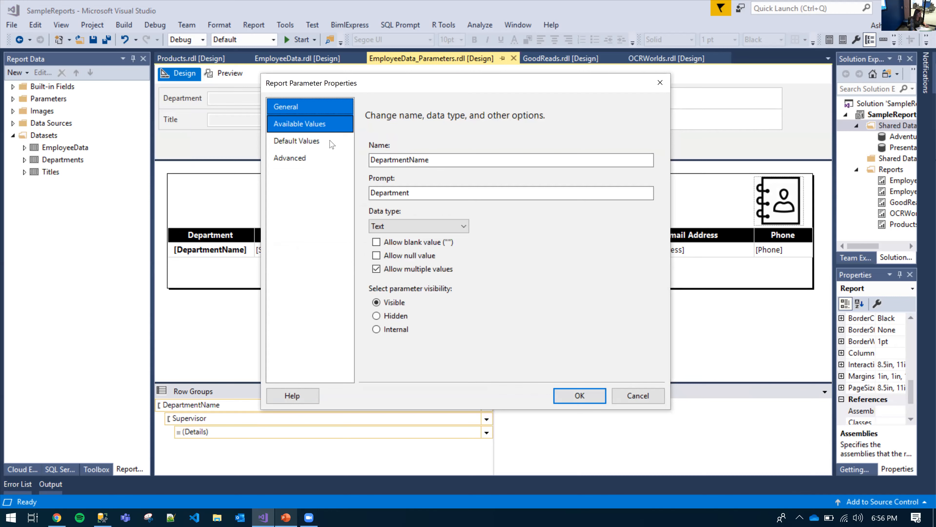
left_click(329, 125)
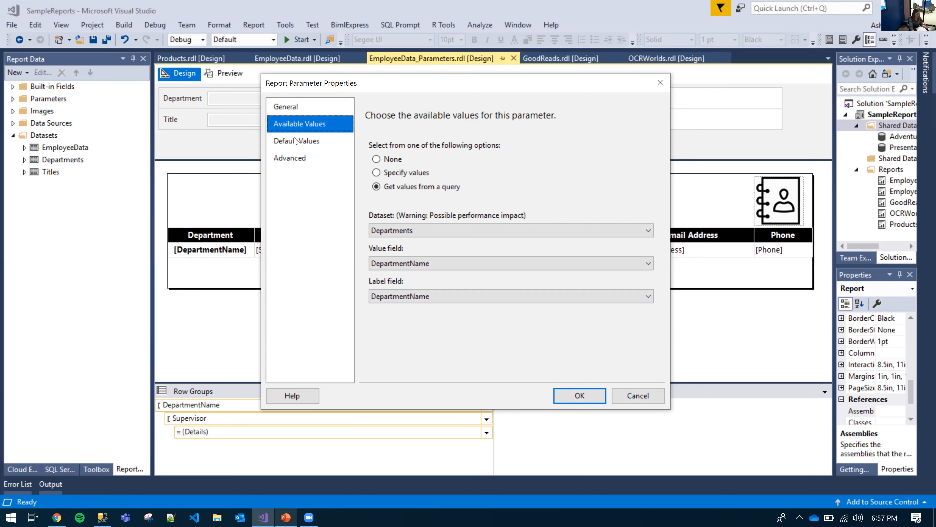
Step: Review the Department parameter's available values and default values settings, then close its properties without changes
left_click(308, 108)
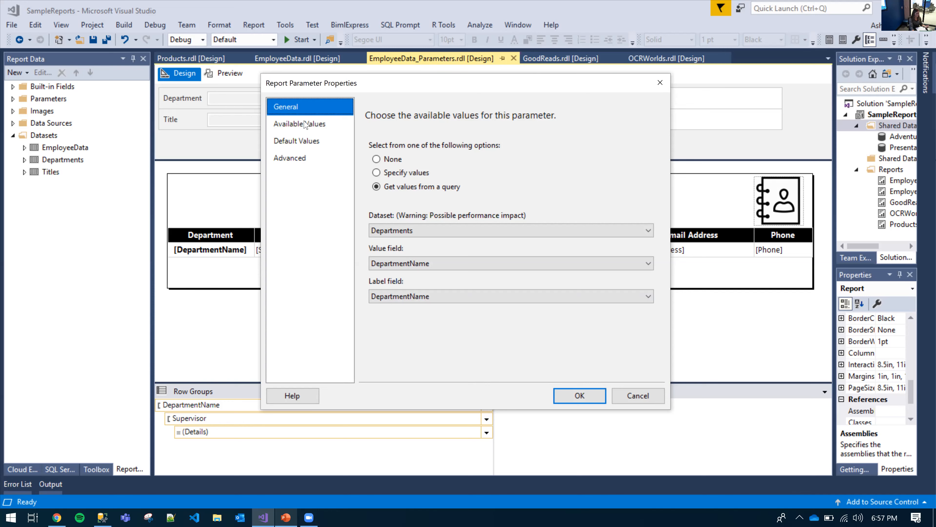
left_click(306, 123)
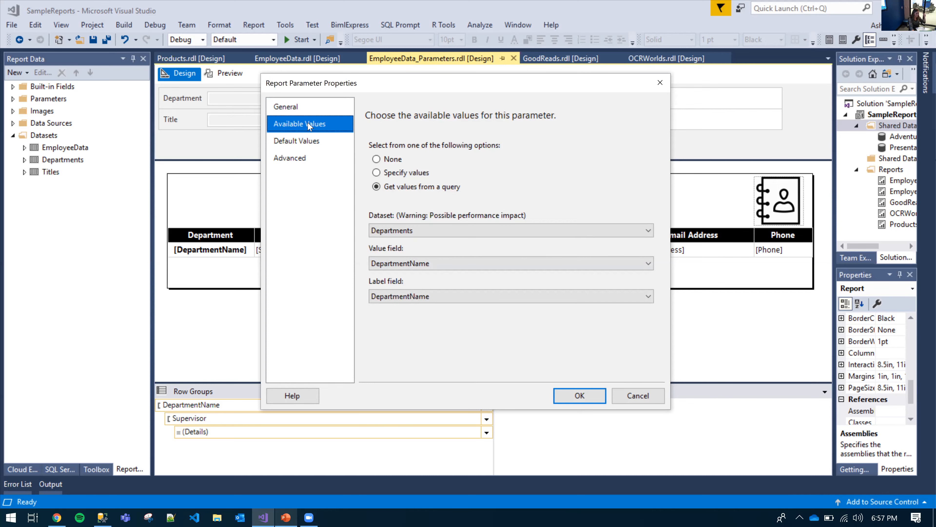
left_click(303, 141)
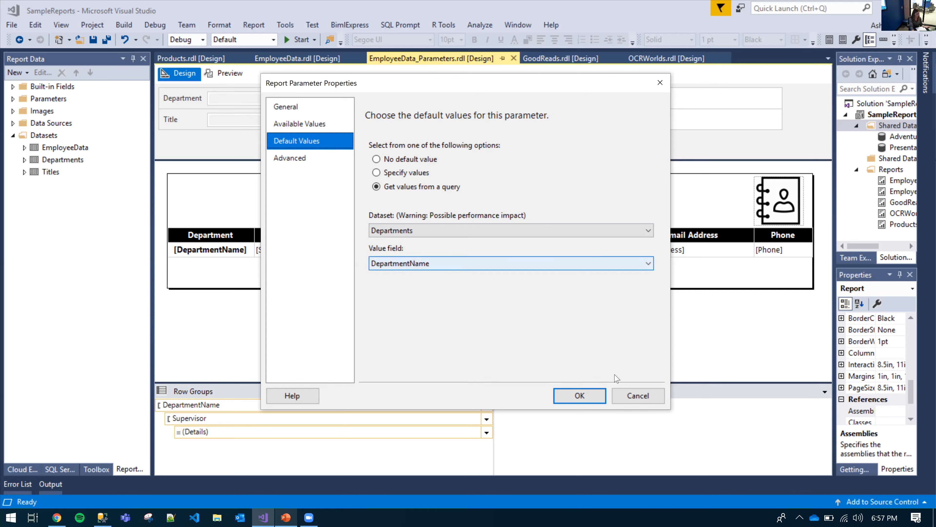
left_click(660, 84)
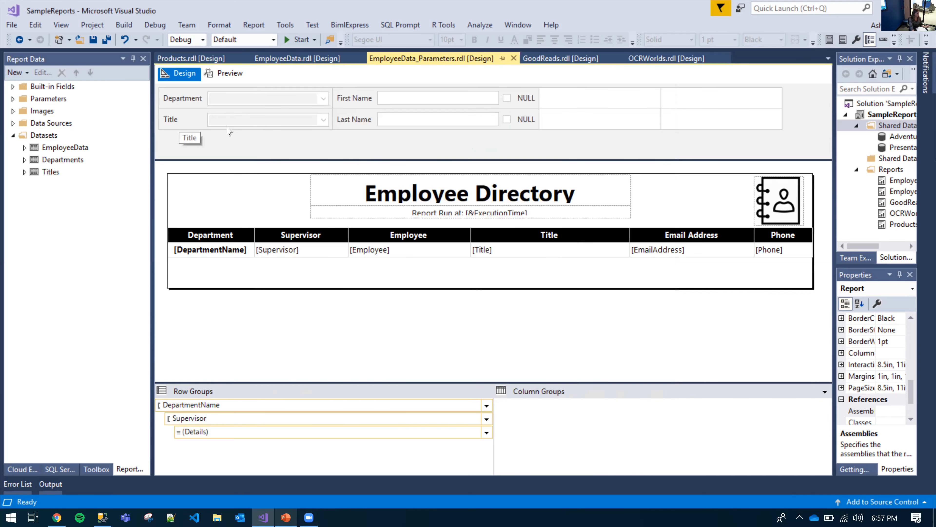
Step: Inspect the Titles dataset's stored procedure and query parameter mapping, then preview the report and return to its design view
double_click(50, 173)
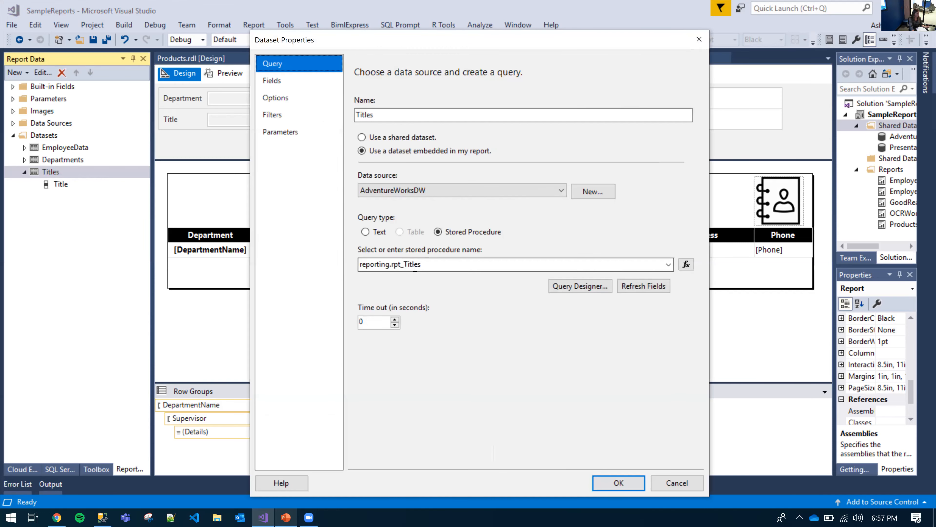
left_click_drag(429, 263, 357, 265)
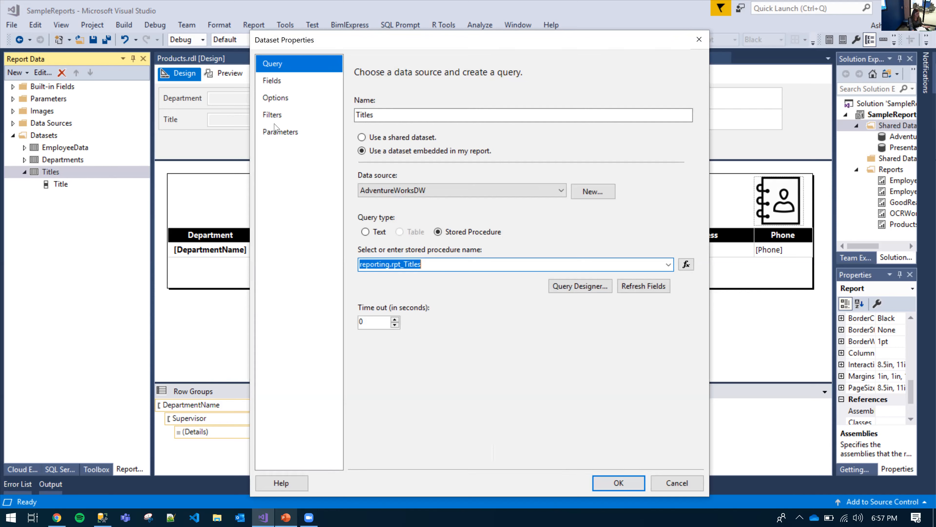
left_click(286, 136)
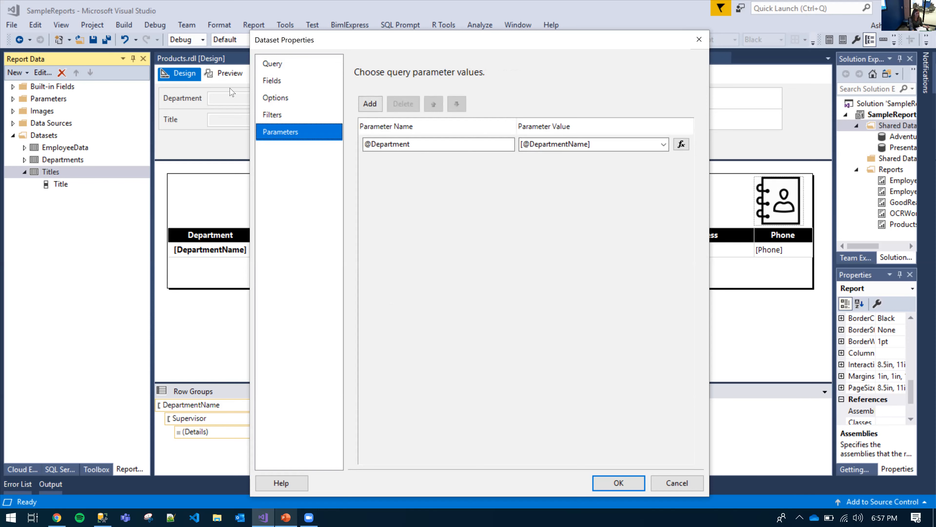
key("Return")
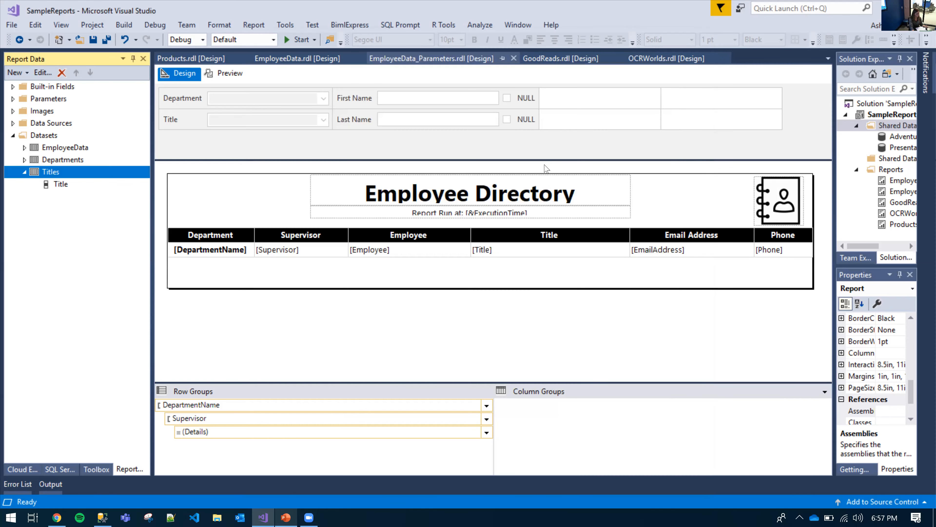
left_click(232, 75)
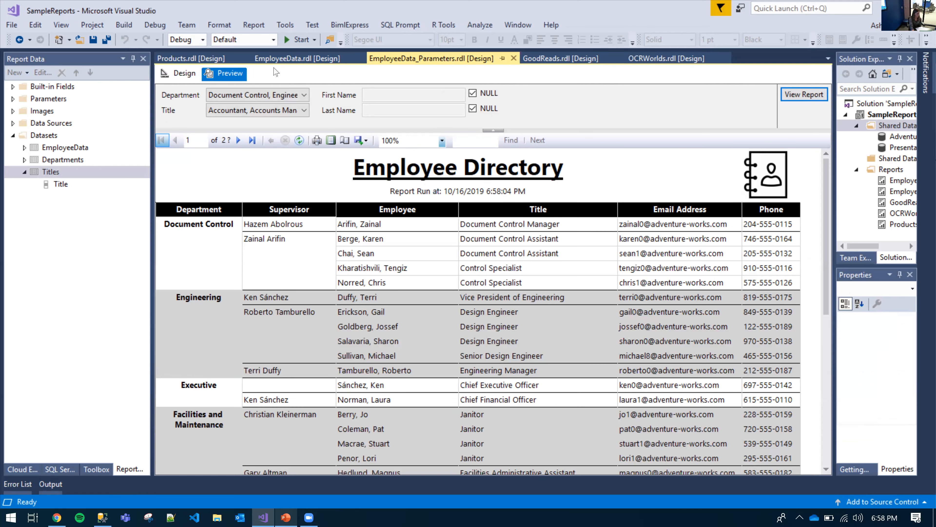
left_click(179, 72)
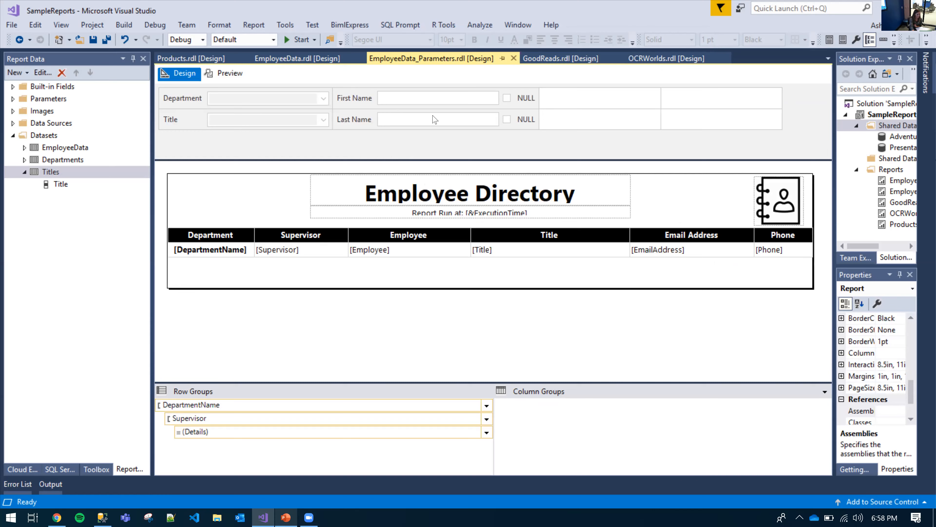
Step: Preview the GoodReads report with Author set to rowling and look through the books grouped by author
left_click(560, 59)
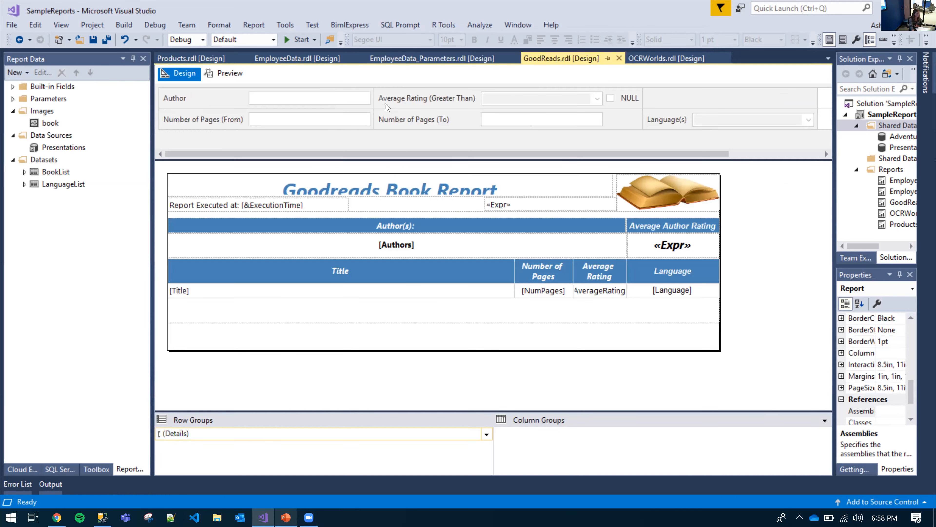
left_click(231, 74)
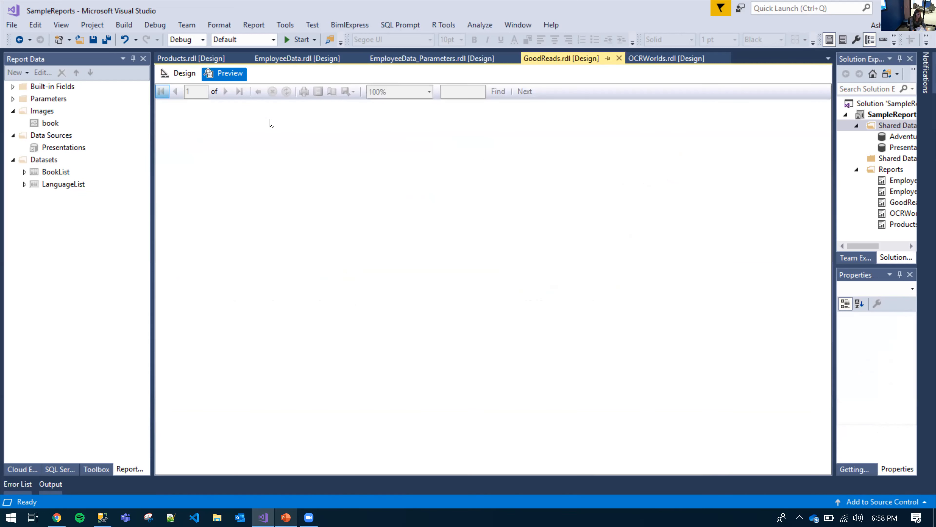
left_click(269, 93)
type("rowling")
left_click(797, 103)
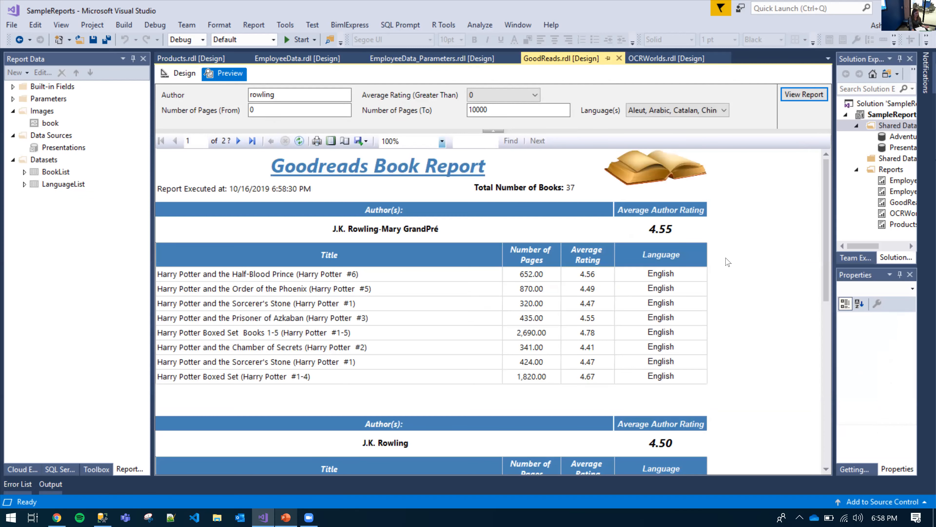
scroll(728, 262, "down", 1)
scroll(732, 262, "down", 4)
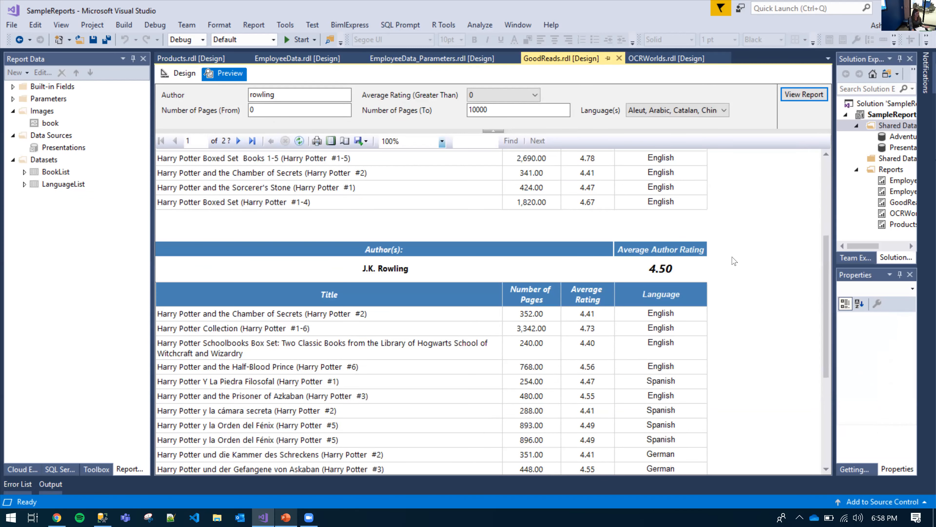
scroll(703, 263, "down", 1)
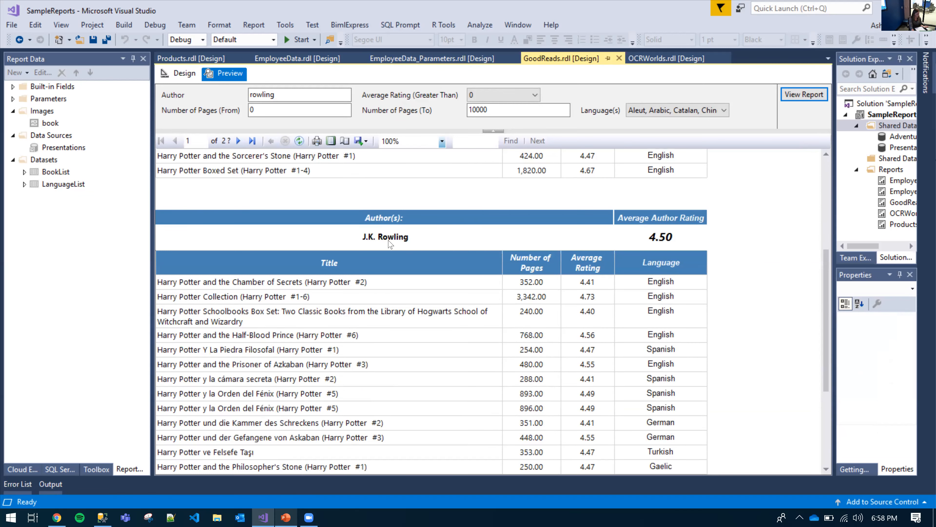
scroll(390, 244, "up", 4)
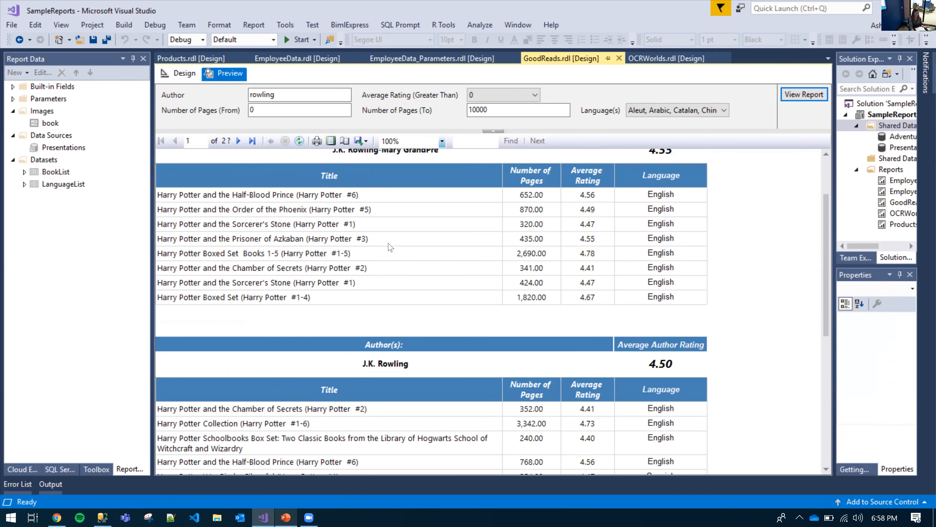
scroll(389, 246, "up", 2)
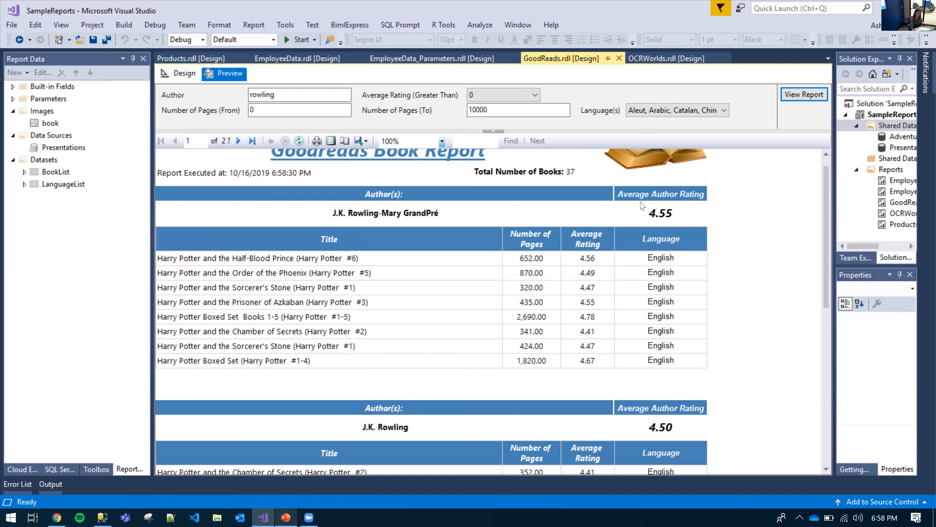
scroll(584, 344, "up", 1)
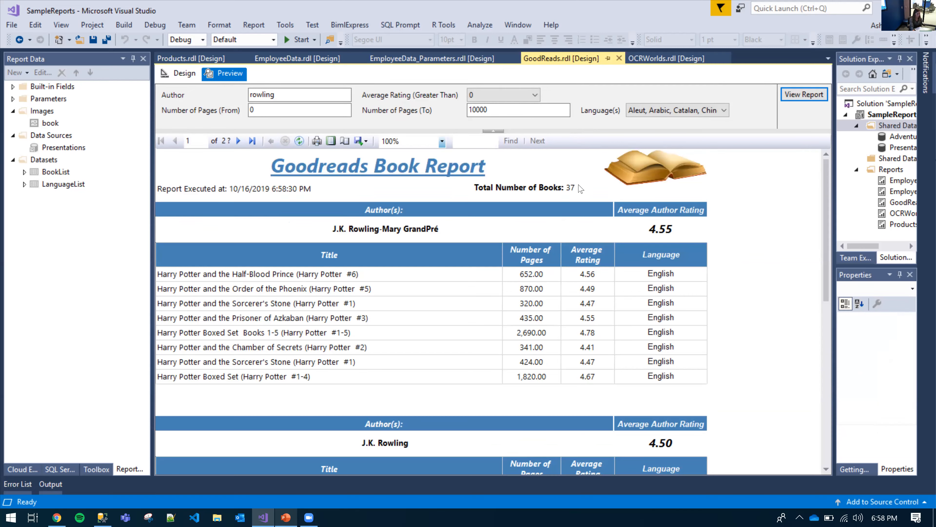
Step: Limit the Language(s) parameter to English only and rerun the GoodReads report
left_click(659, 113)
left_click(631, 124)
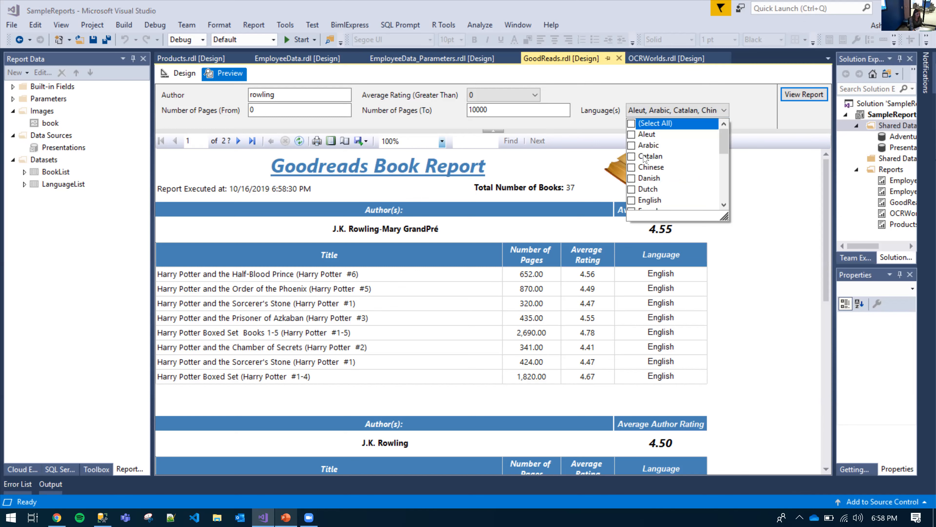
scroll(632, 170, "down", 1)
left_click(632, 167)
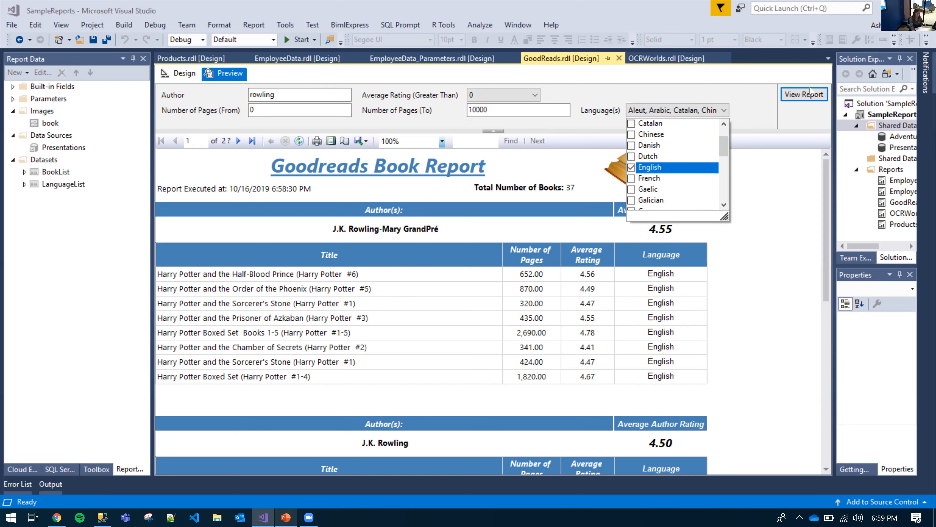
left_click(596, 173)
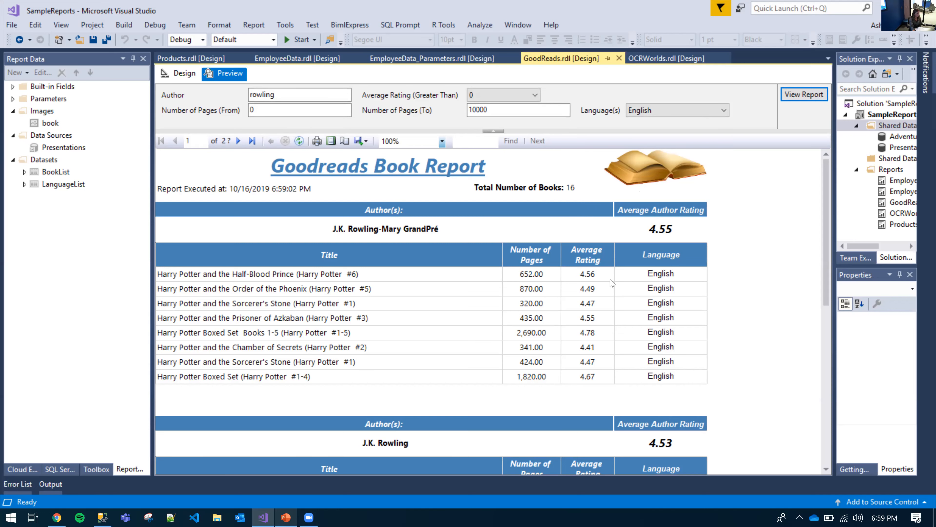
Step: Return to the GoodReads design view and examine the rectangle enclosing the author header and book table
left_click(185, 71)
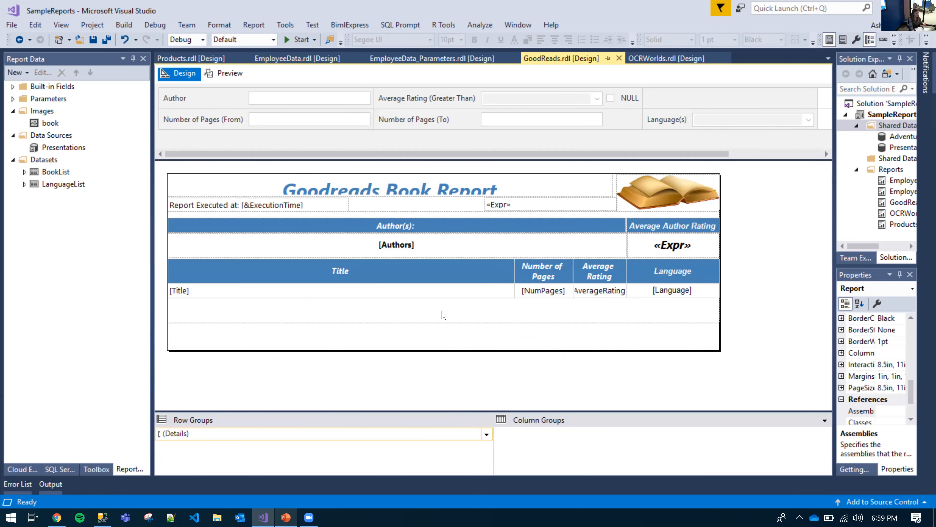
left_click(442, 315)
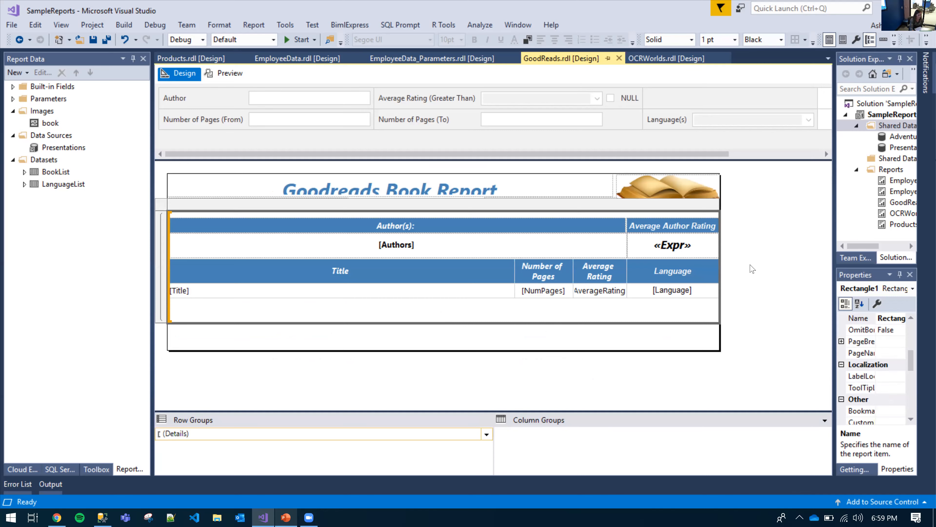
left_click(739, 269)
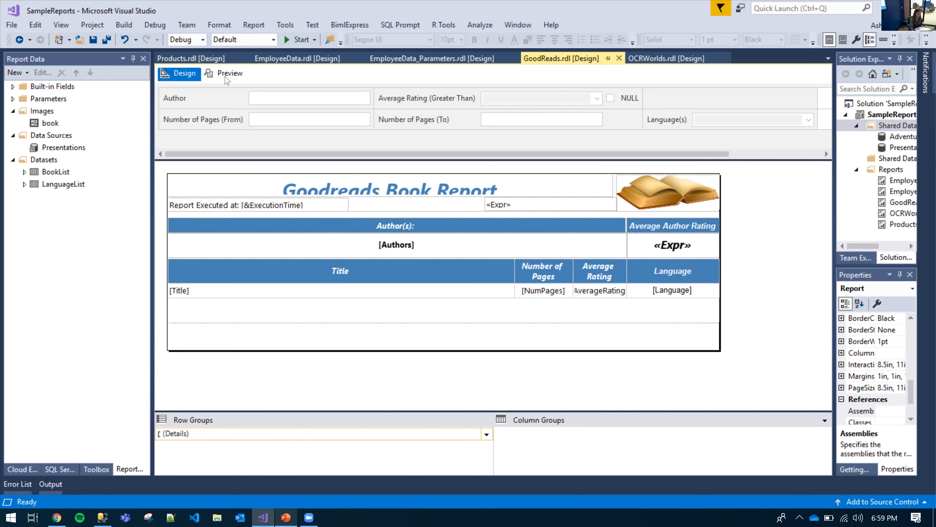
Step: Run the GoodReads preview again for the author rowling with all languages included
left_click(236, 74)
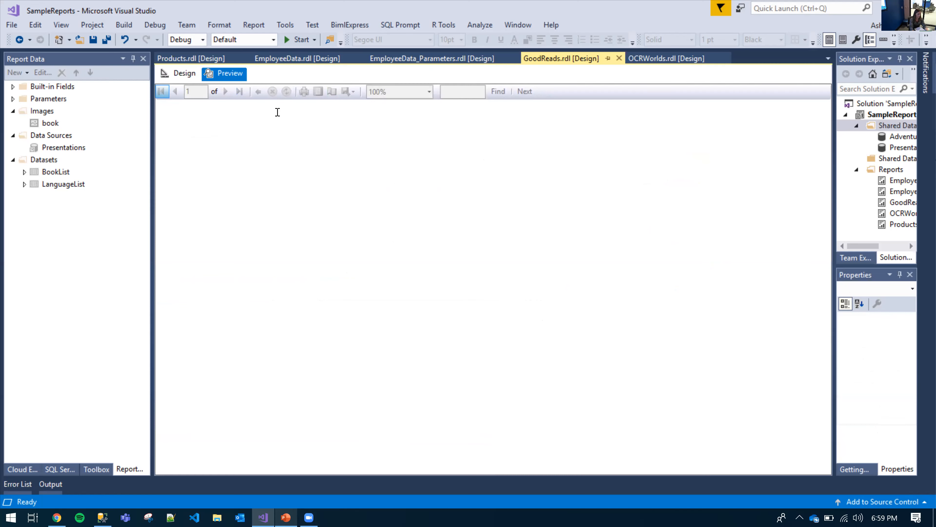
type("rowling")
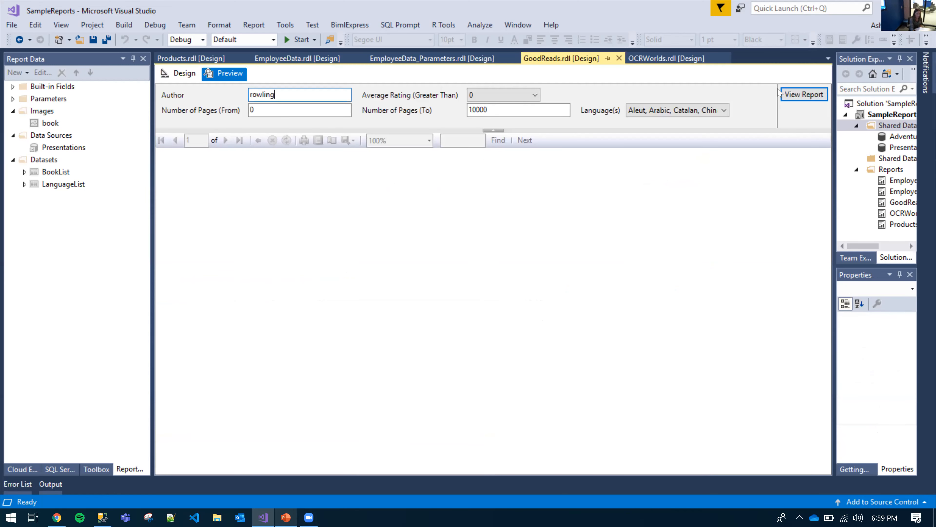
left_click(787, 95)
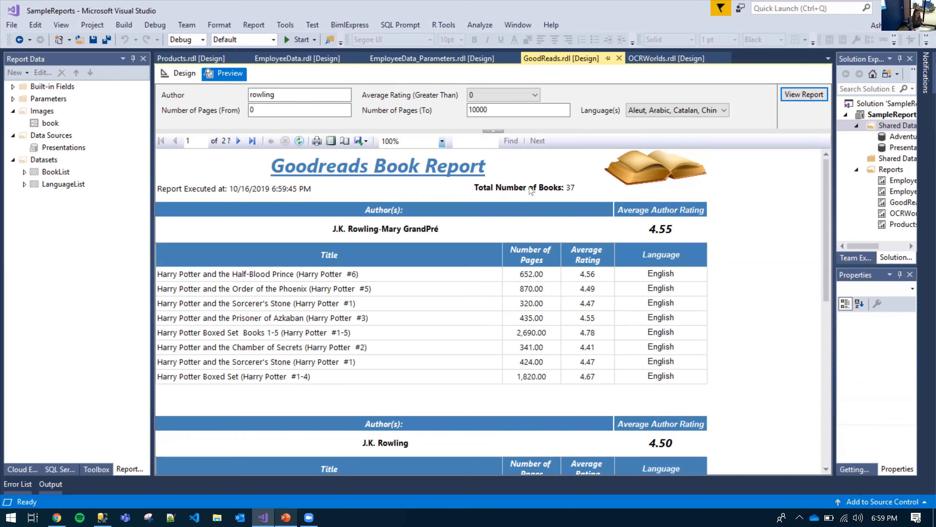
Step: In the design view, inspect the HTML markup type in the placeholder properties of the expression below the report title
left_click(185, 74)
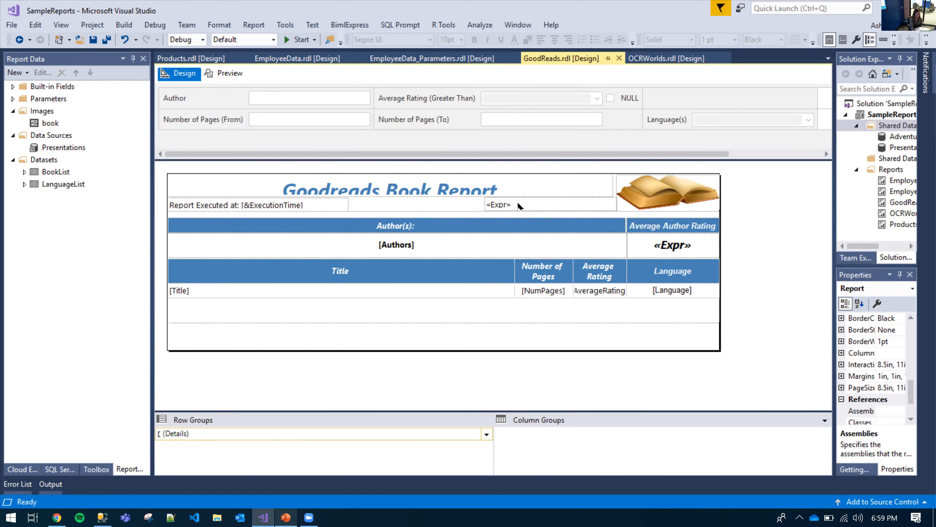
left_click(502, 204)
left_click(501, 206)
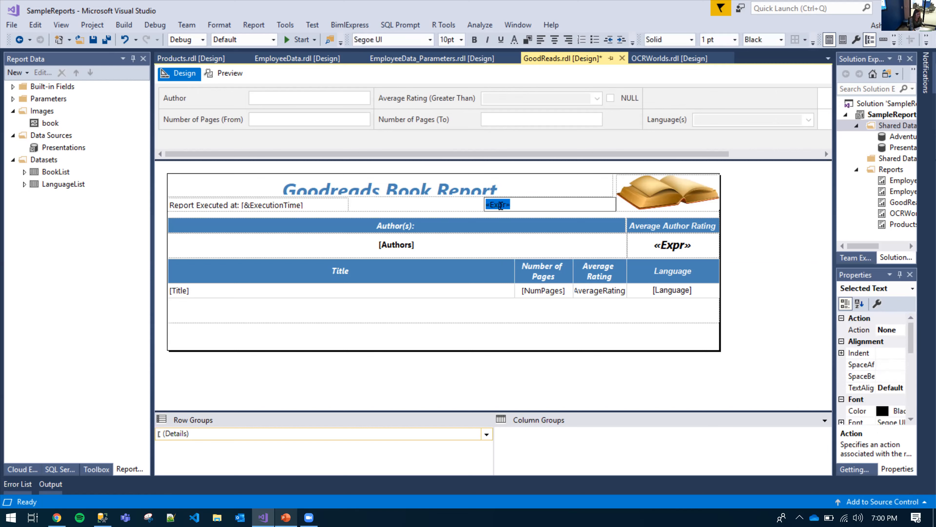
right_click(500, 205)
left_click(528, 294)
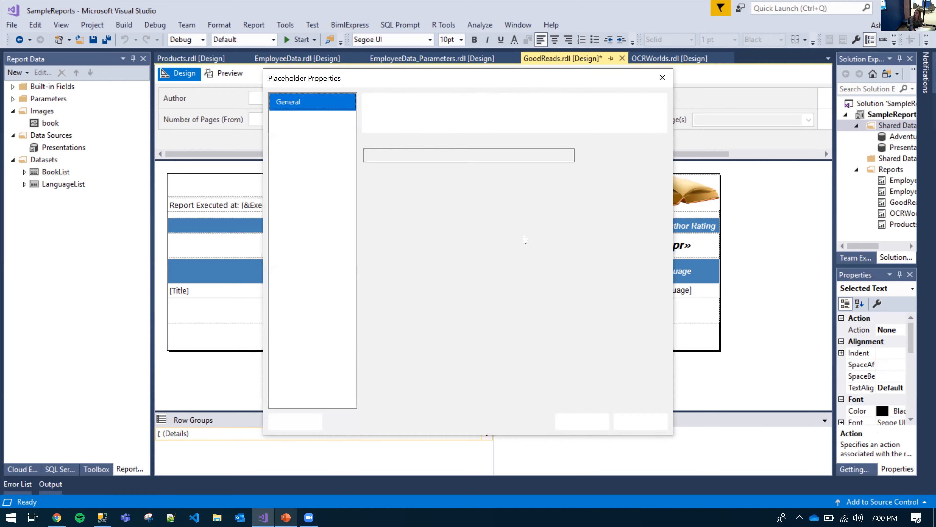
left_click(373, 278)
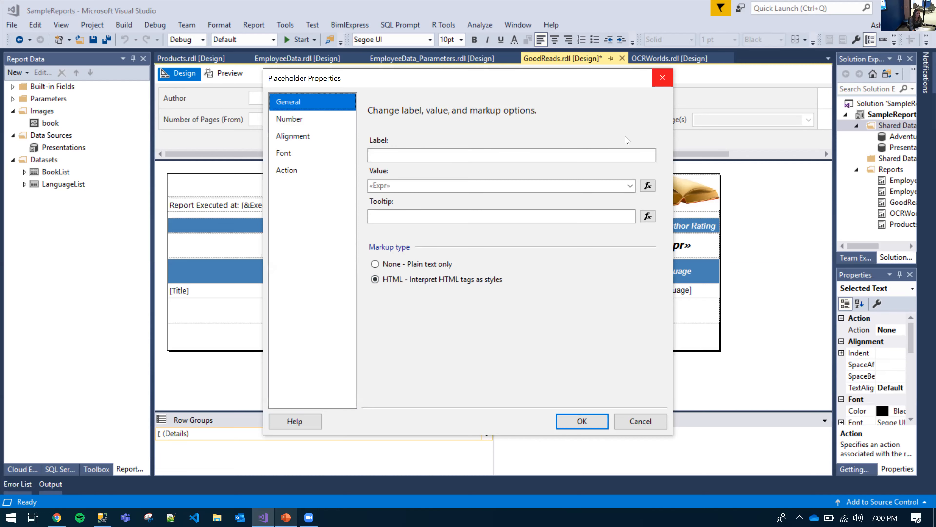
key("Return")
Step: Examine the value expression behind the header's total book count, then close it without changes and deselect the text box
right_click(555, 206)
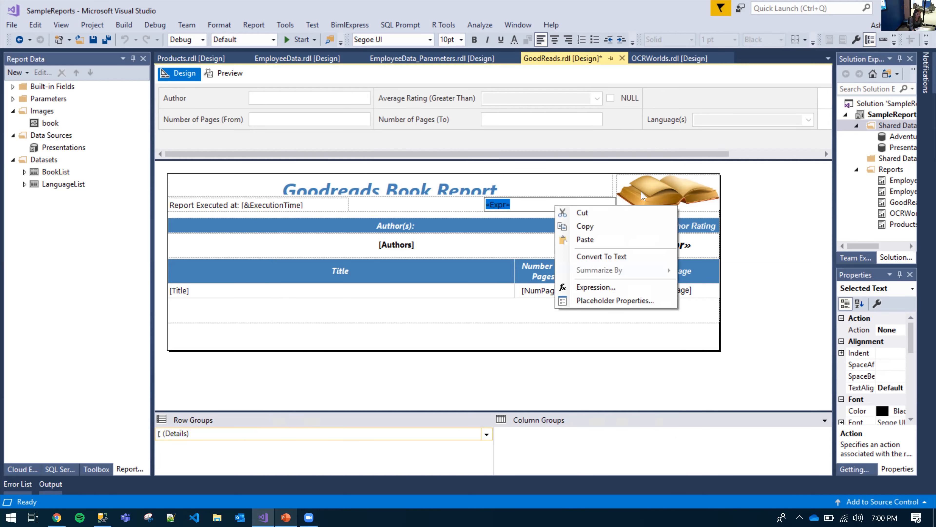
left_click(625, 290)
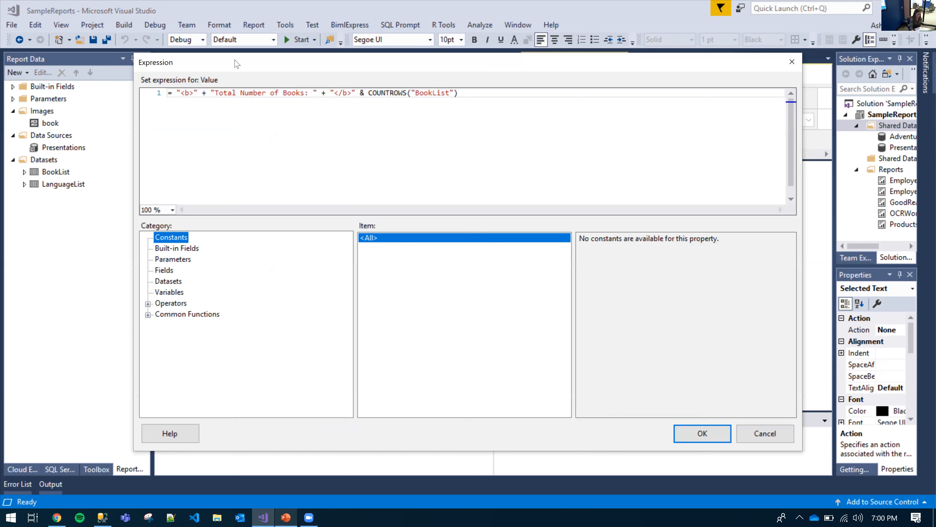
left_click(790, 63)
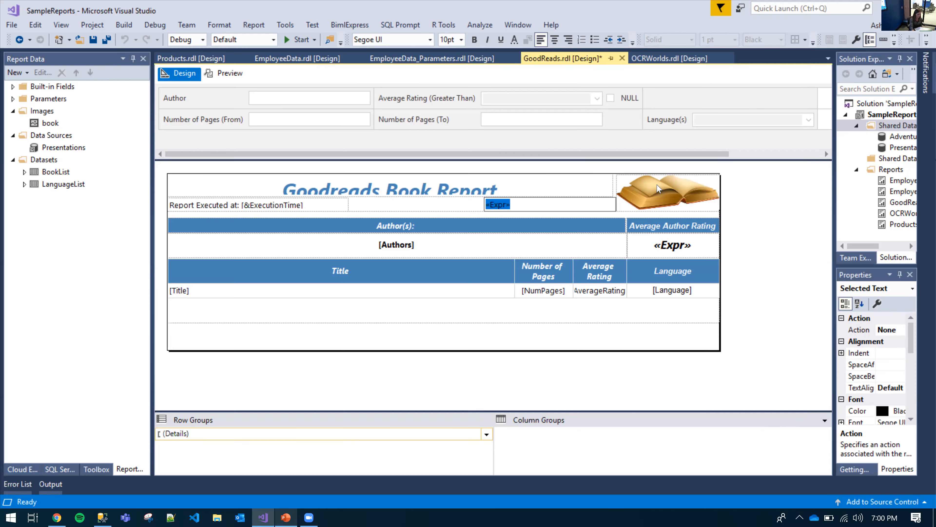
left_click(778, 288)
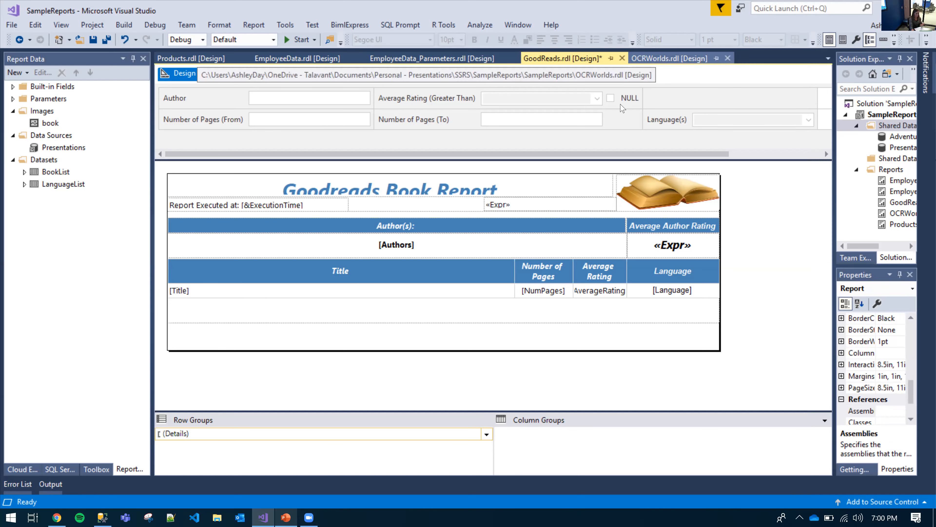
Step: Open the OCRWorlds report, preview it, and narrow the side panes until the full results matrix fits
left_click(649, 56)
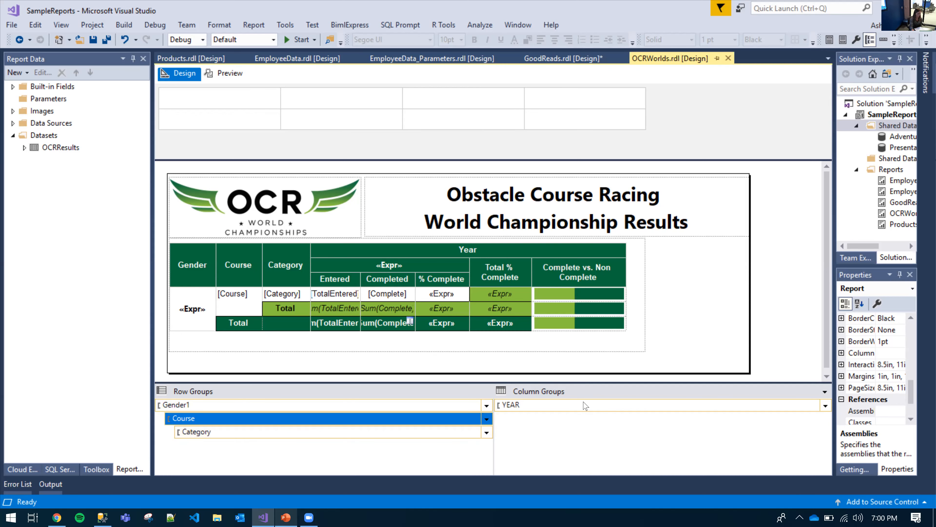
left_click(237, 73)
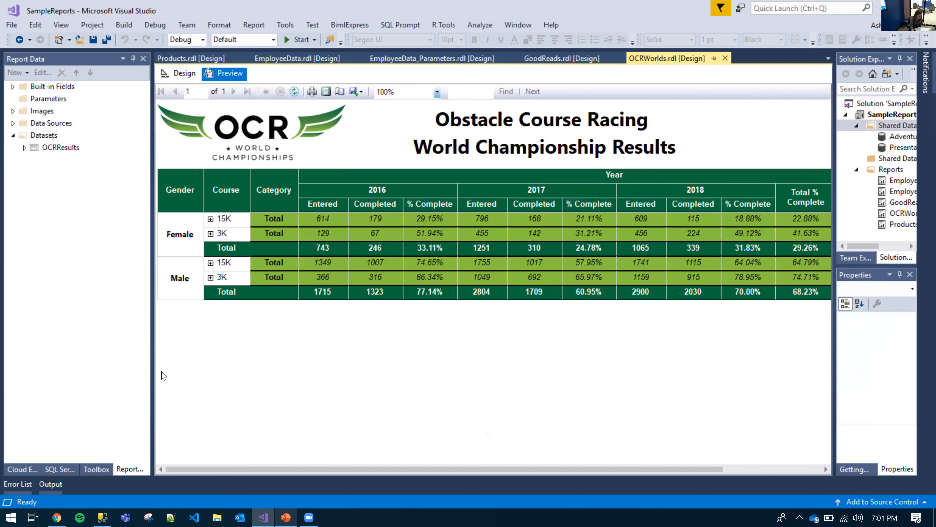
left_click_drag(80, 363, 70, 365)
left_click_drag(833, 382, 878, 385)
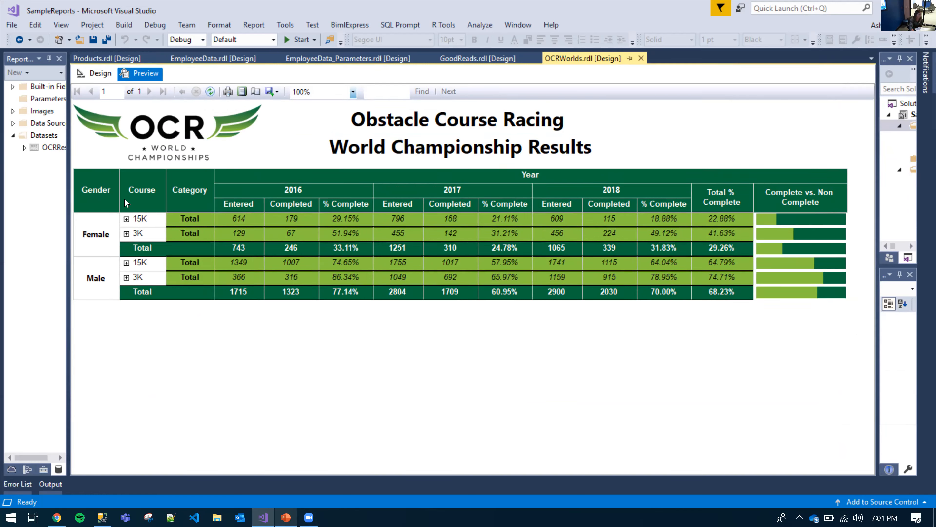
Step: Expand the Female 15K and 3K courses in the preview and look through their category rows
left_click(126, 219)
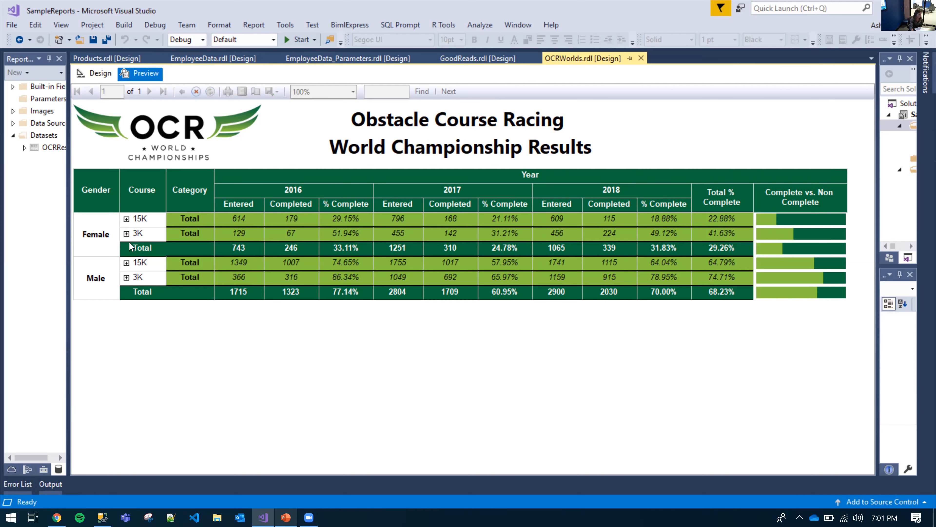
left_click(125, 366)
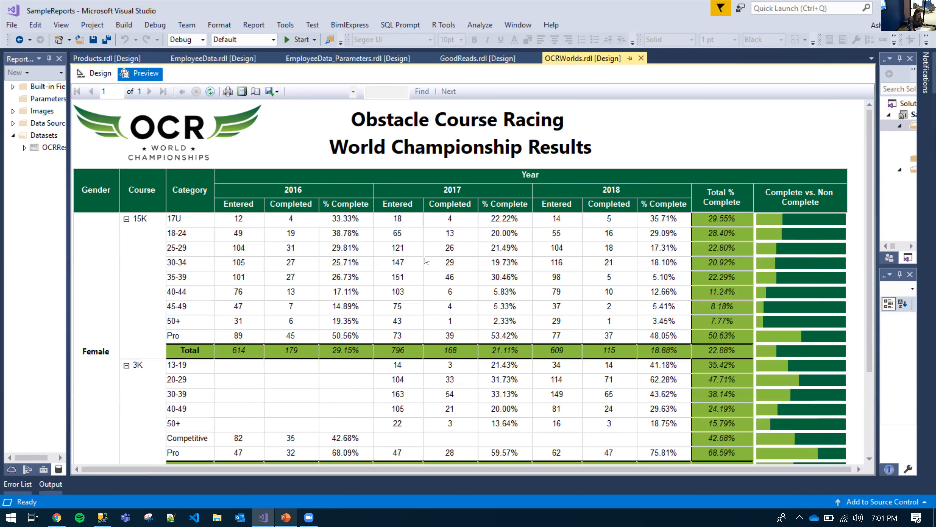
scroll(426, 255, "down", 2)
scroll(249, 264, "down", 1)
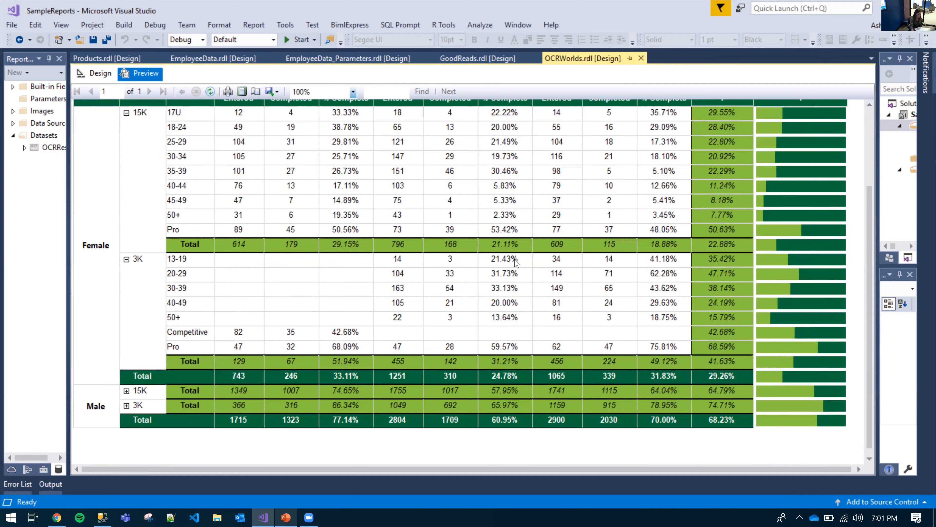
Step: Expand the Male 15K and 3K courses and examine the Complete vs. Non Complete bars throughout the matrix
left_click(126, 392)
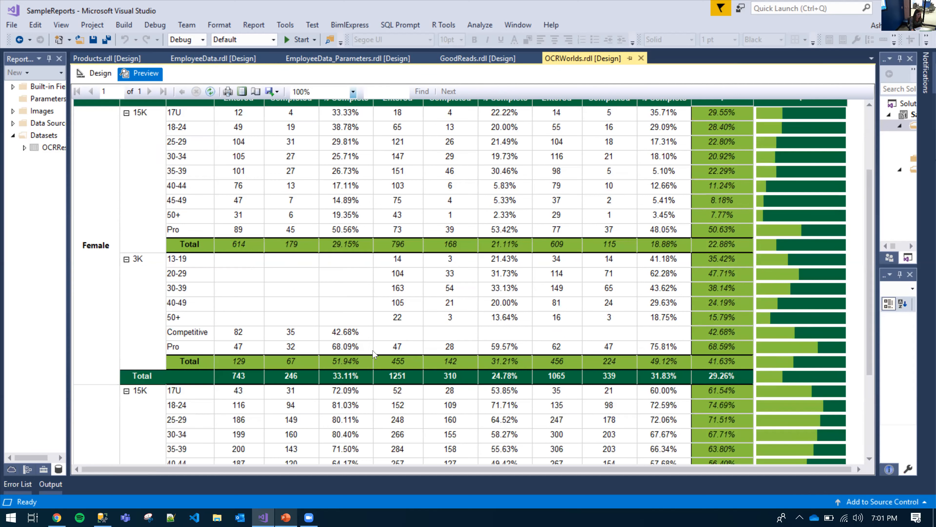
scroll(143, 436, "down", 3)
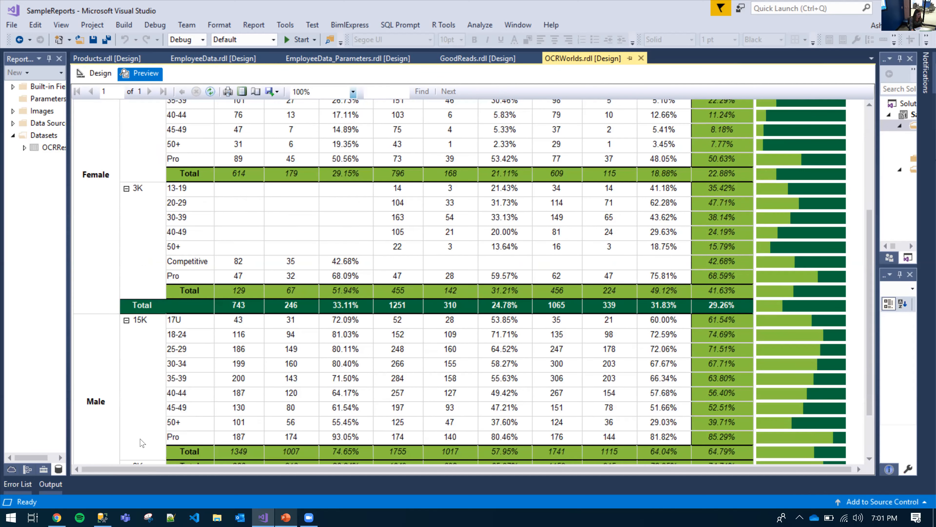
scroll(712, 386, "down", 3)
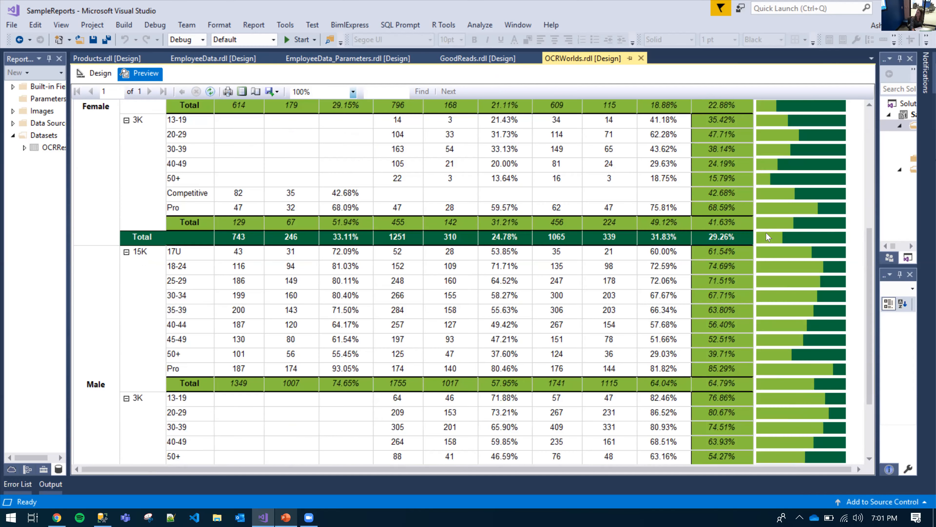
scroll(790, 253, "up", 1)
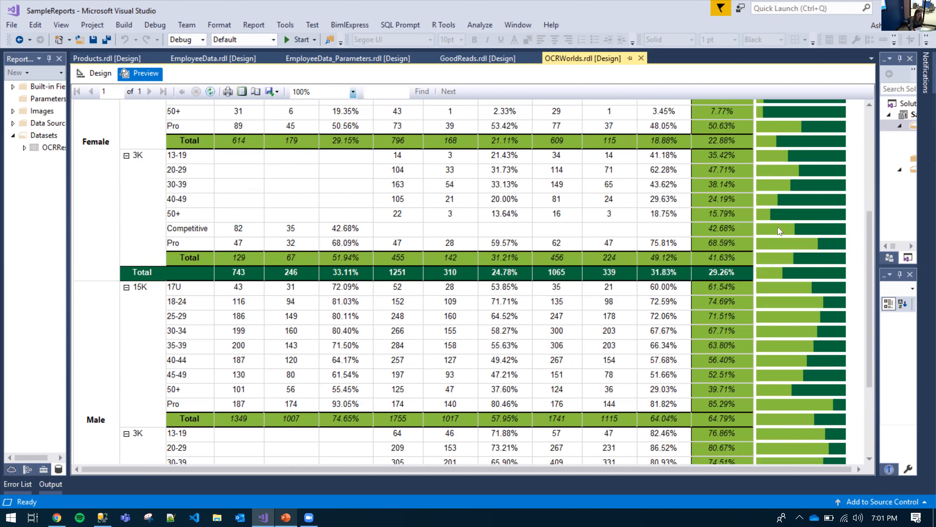
scroll(787, 158, "up", 5)
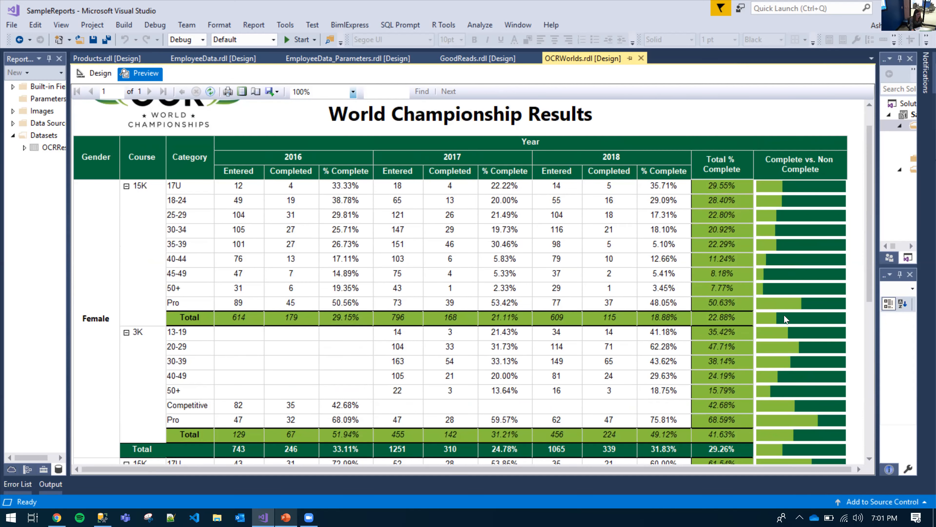
scroll(803, 226, "down", 2)
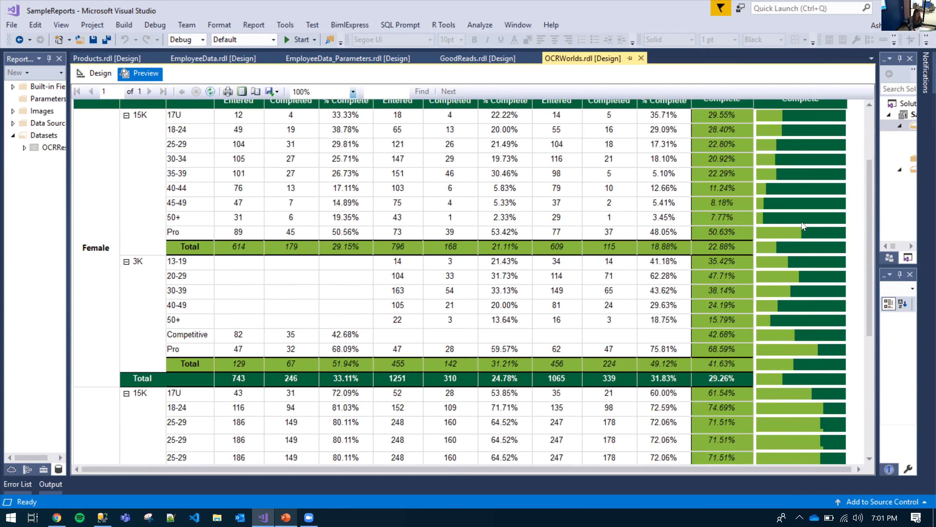
scroll(802, 226, "up", 2)
scroll(798, 226, "up", 1)
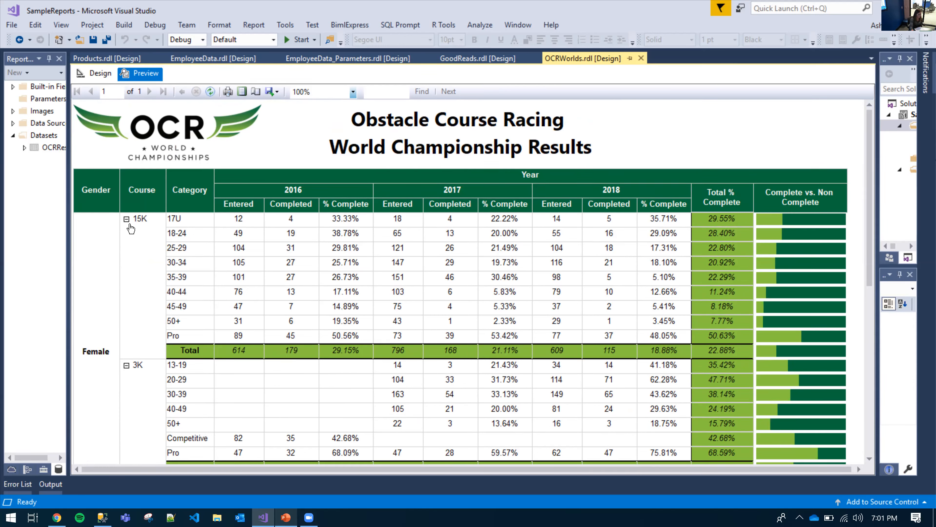
Step: In the design view, inspect the category row's visibility settings without changes and compare the Total % Complete and yearly % Complete columns
left_click(100, 74)
left_click(79, 296)
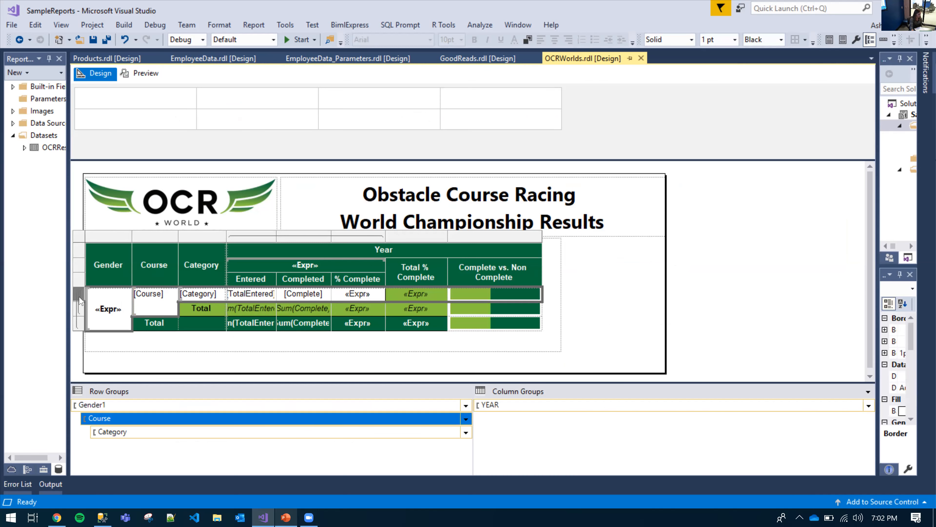
right_click(80, 300)
left_click(118, 332)
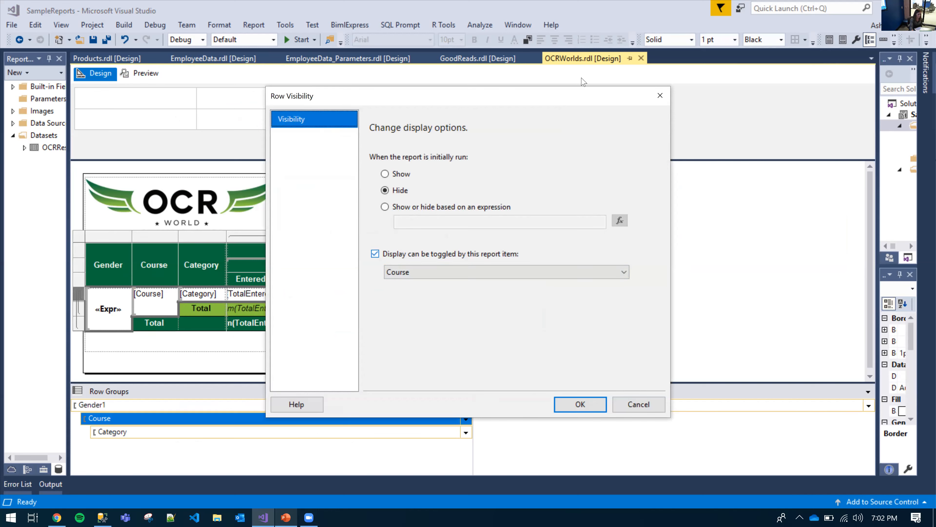
left_click(664, 101)
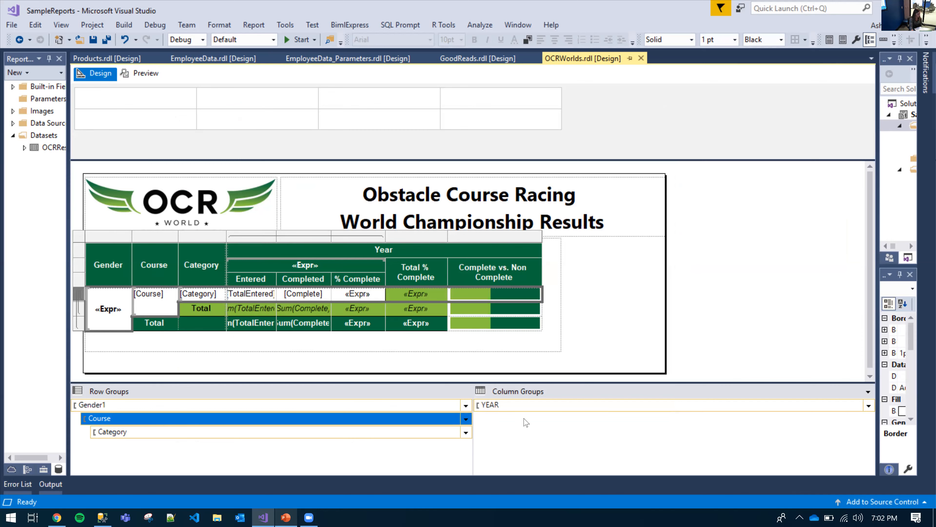
left_click(428, 236)
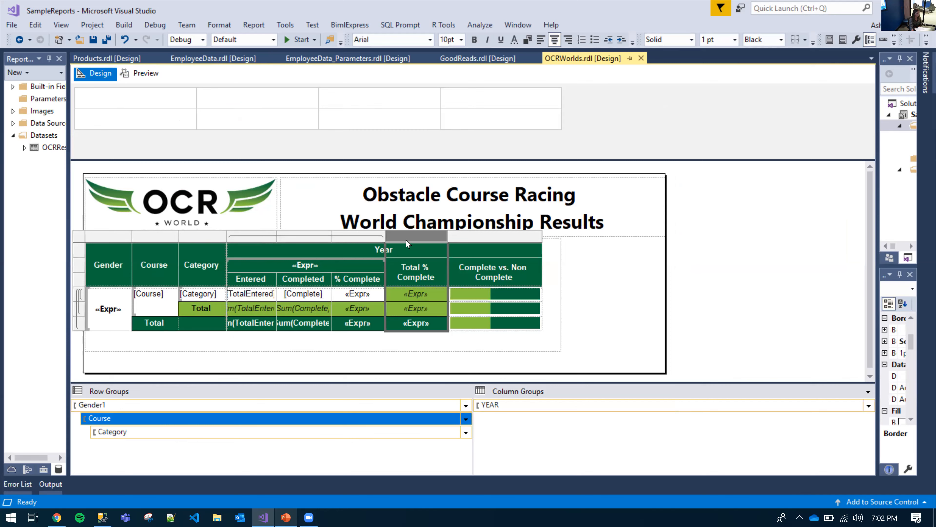
left_click(360, 238)
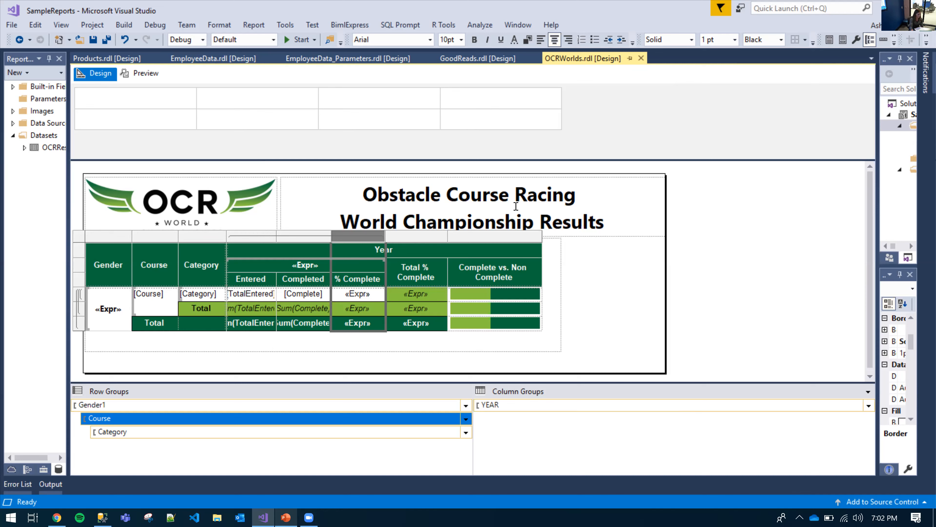
Step: Examine the chart data and the Complete series' available options for the data bar in the category row
left_click(472, 297)
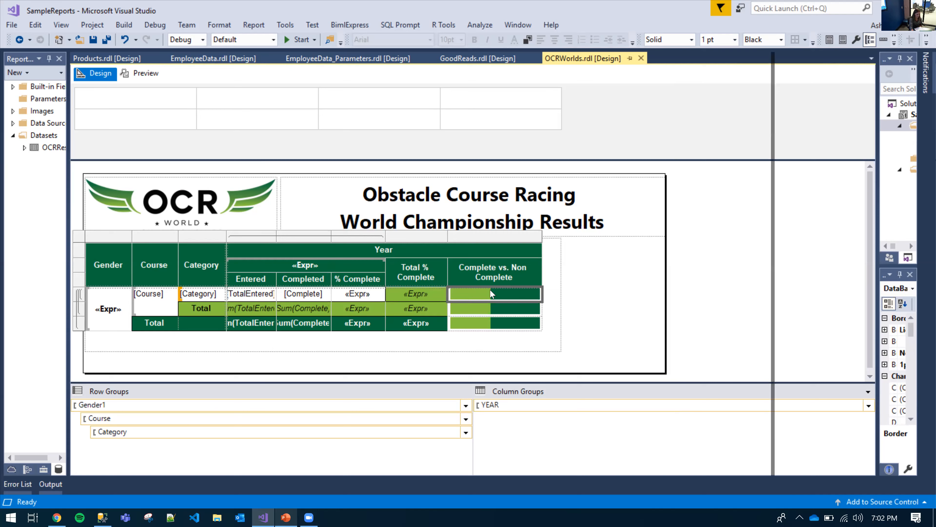
left_click(486, 297)
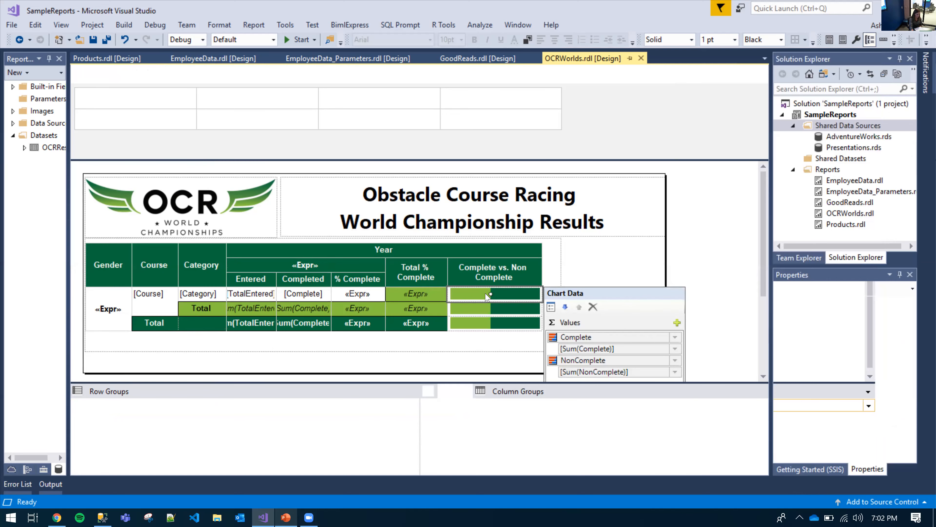
right_click(486, 294)
left_click(652, 252)
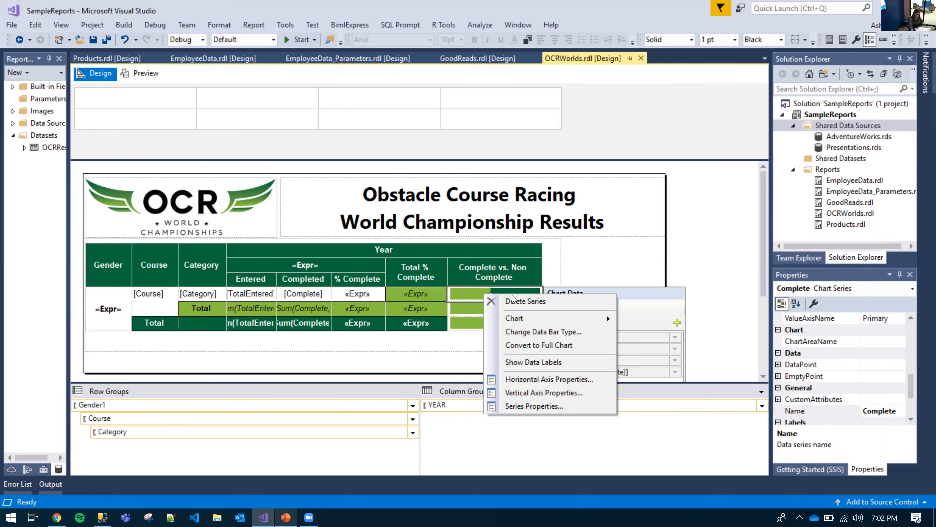
left_click(478, 296)
right_click(477, 293)
left_click(634, 304)
left_click(516, 296)
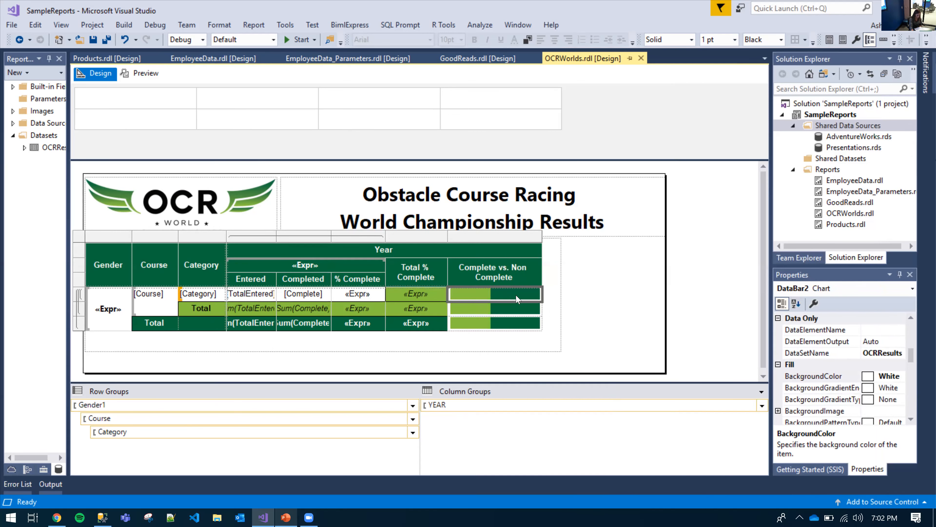
Step: Select the data bar's NonComplete series, widen the properties area to inspect its color, and deselect it
left_click(522, 293)
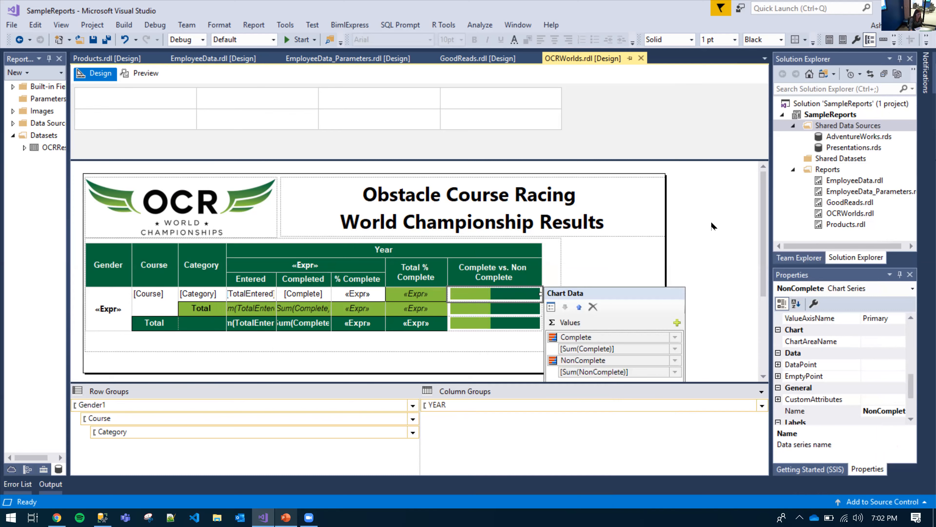
left_click_drag(771, 344, 731, 345)
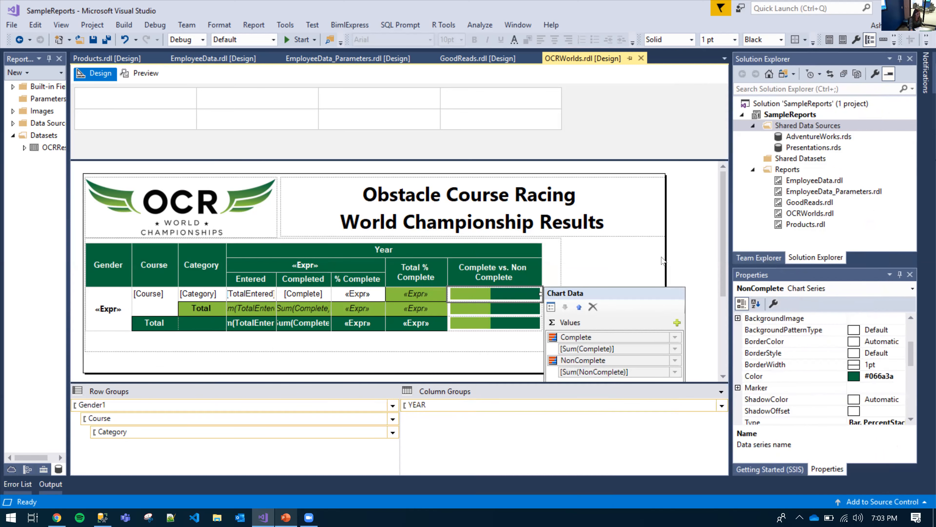
left_click(691, 231)
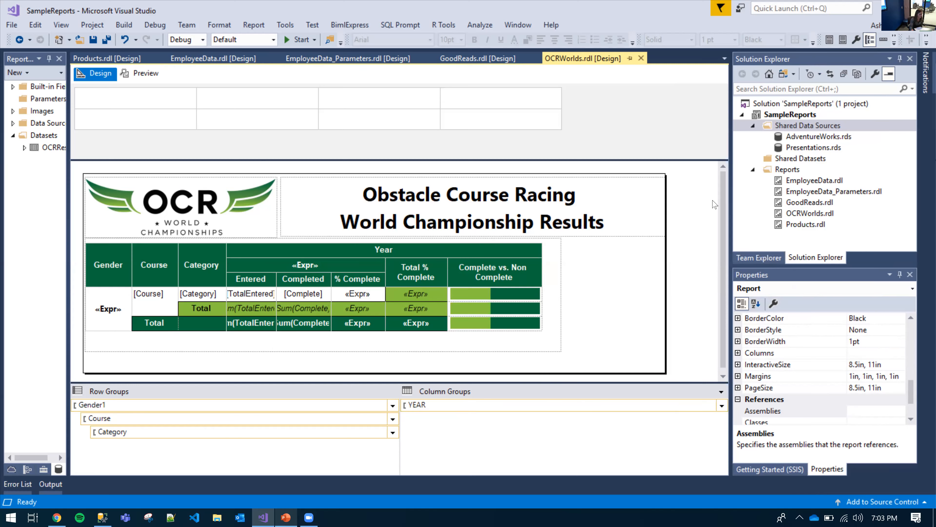
Step: Preview the OCRWorlds report again with a wider report area, and switch to the GoodReads design view
left_click(145, 74)
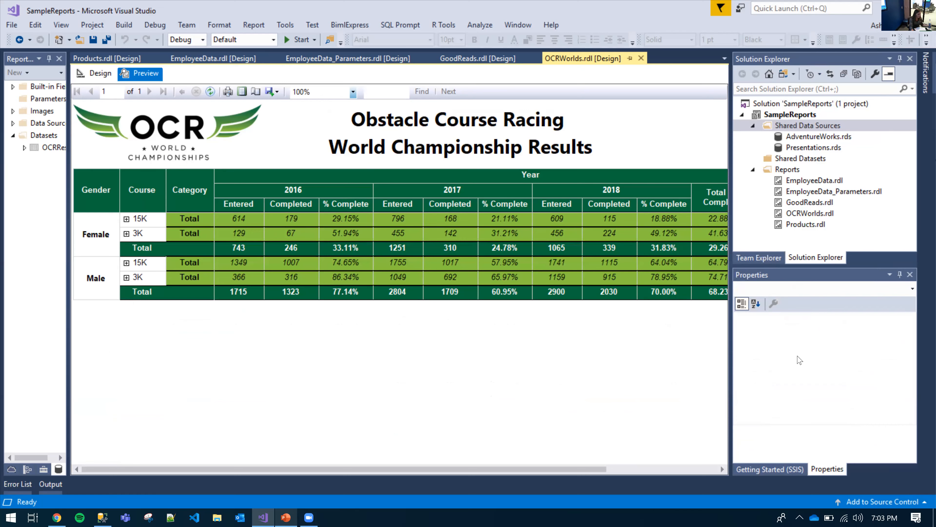
left_click_drag(731, 360, 806, 360)
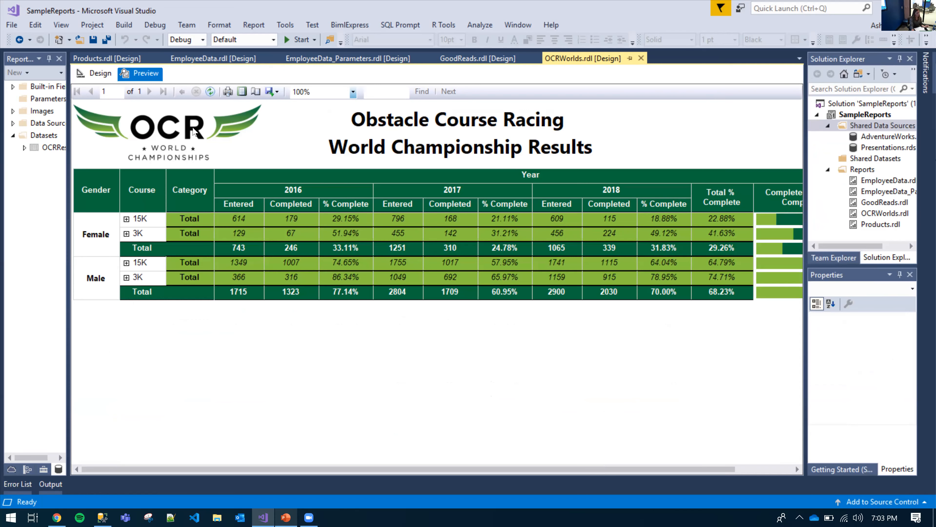
left_click(100, 73)
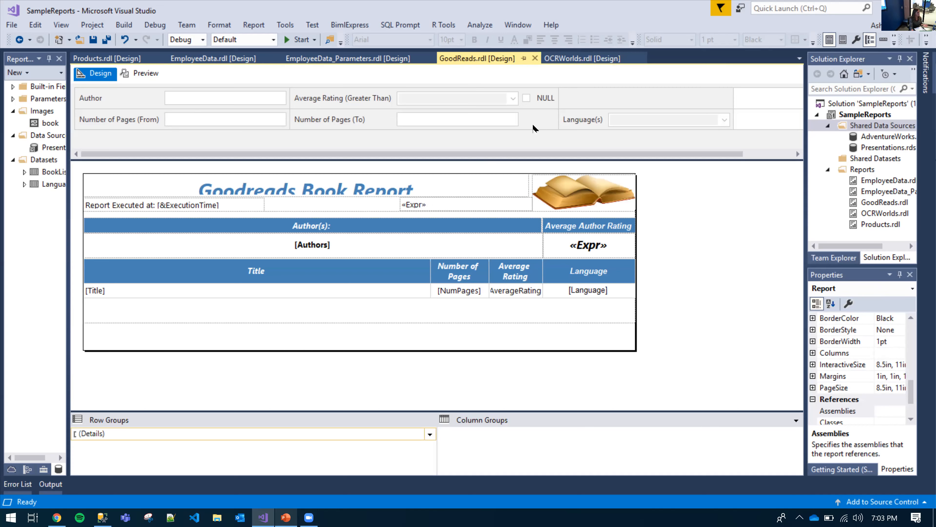
Step: Return to the OCRWorlds design view, select the report body, and run the report preview once more
left_click(589, 63)
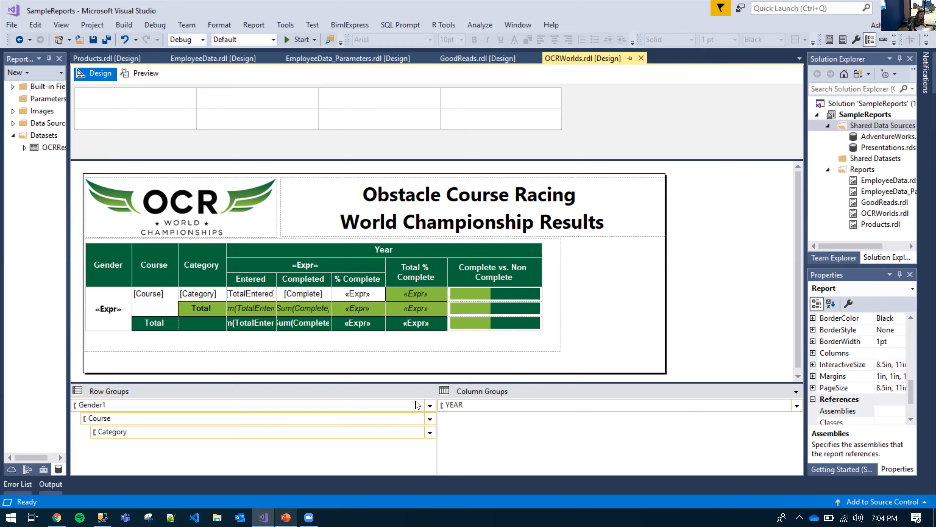
left_click(627, 313)
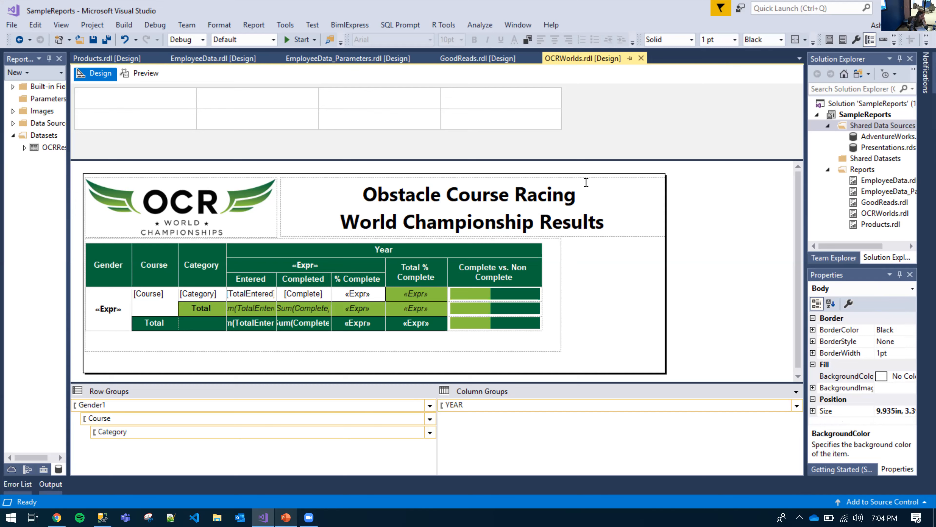
left_click(144, 73)
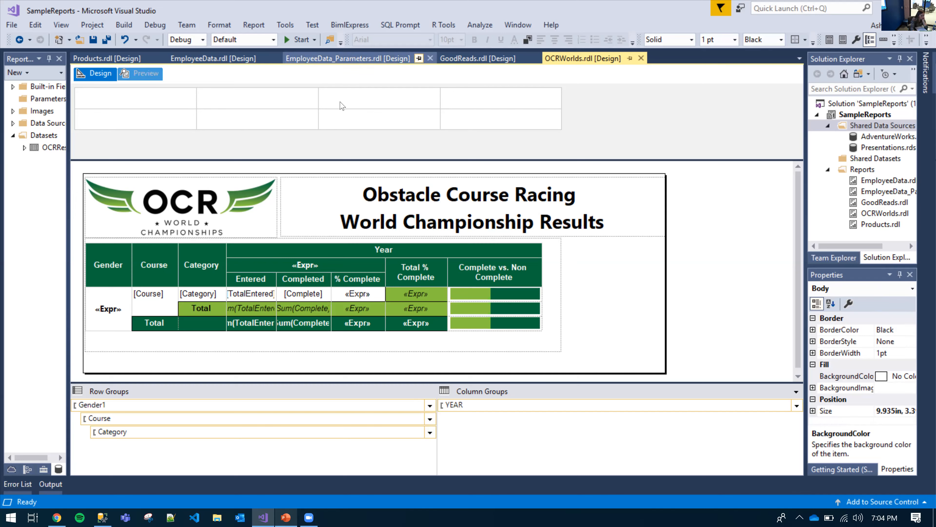
left_click(141, 74)
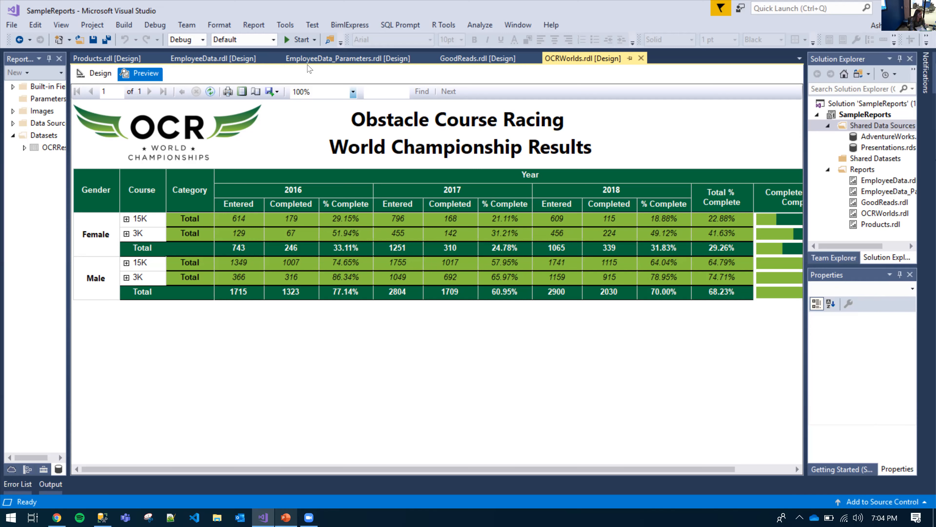
Step: Open the EmployeeData_Parameters report, preview it with its default parameters, and return to its design view
left_click(355, 61)
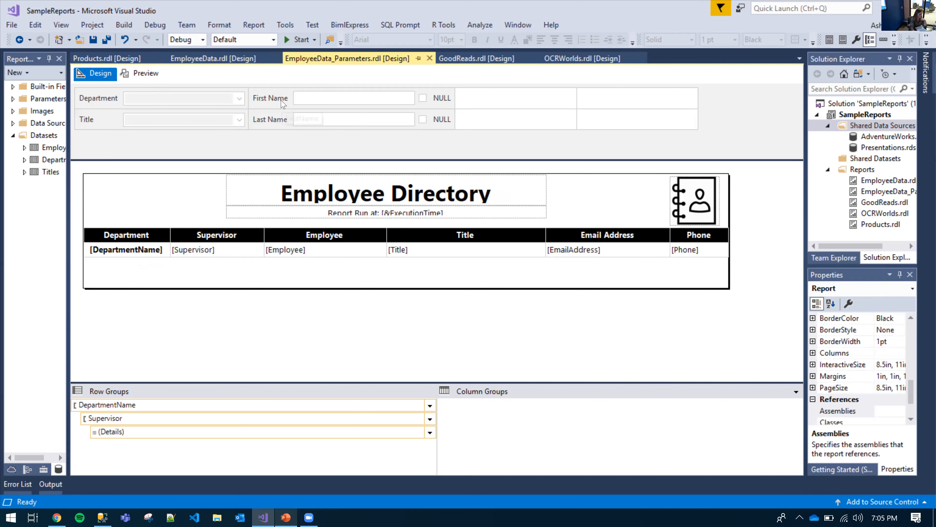
left_click(144, 74)
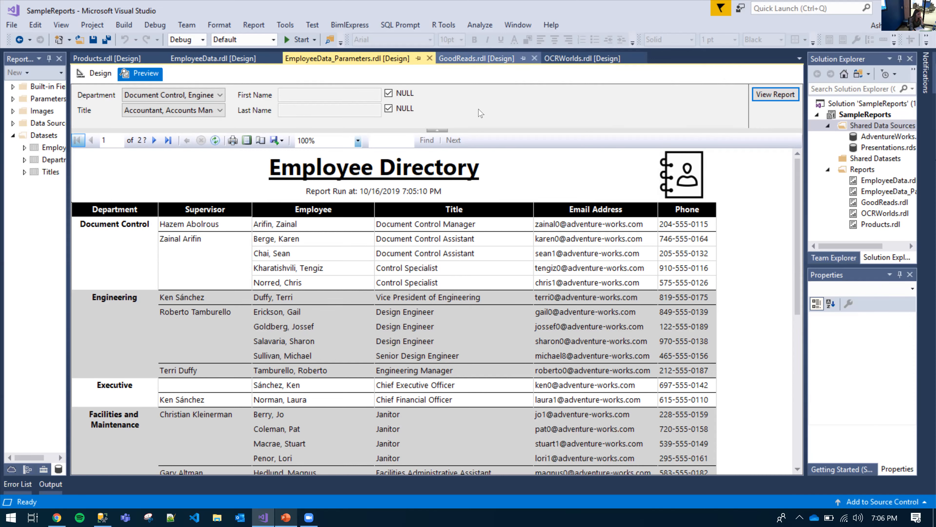
left_click(100, 73)
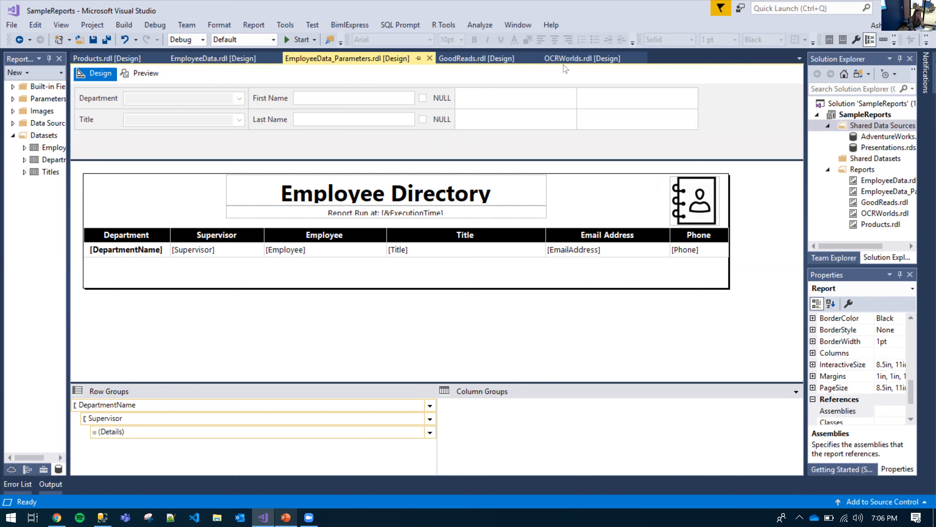
Step: Switch to the GoodReads report's design view and check its Details row group
left_click(473, 62)
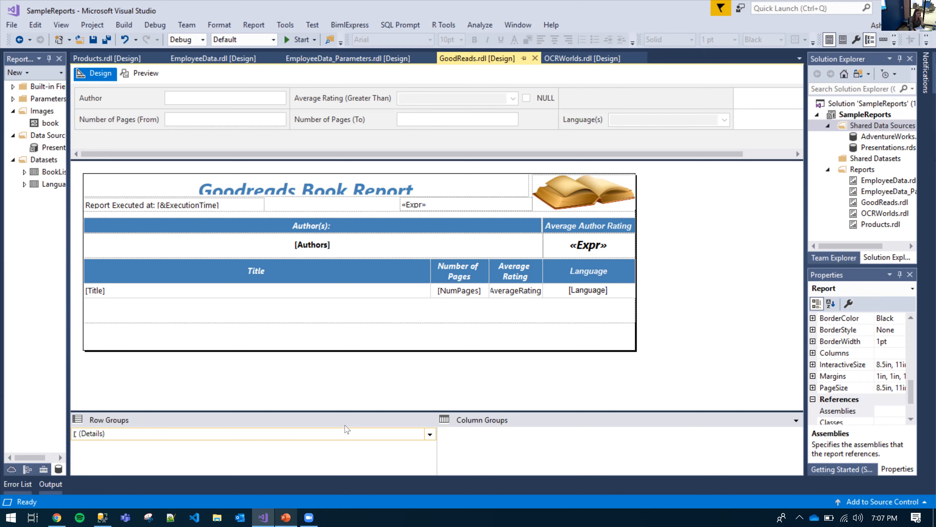
left_click(343, 433)
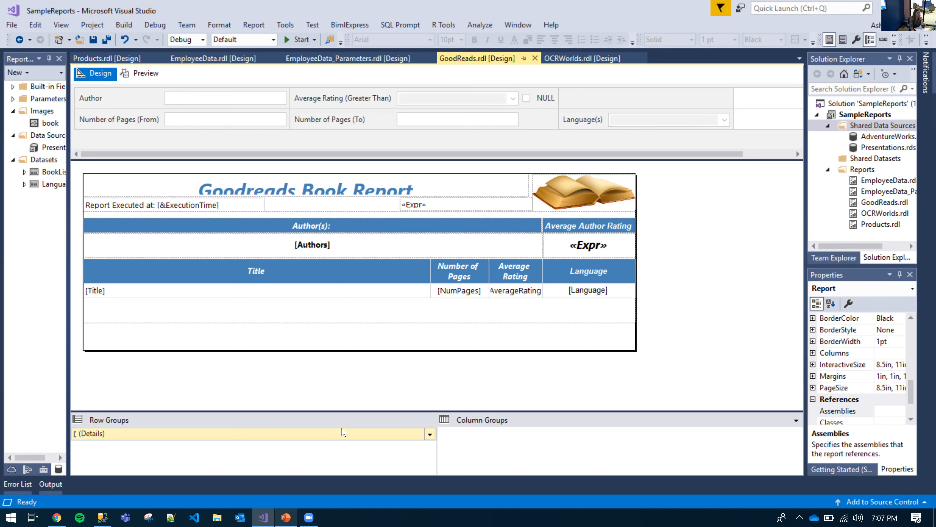
left_click(304, 387)
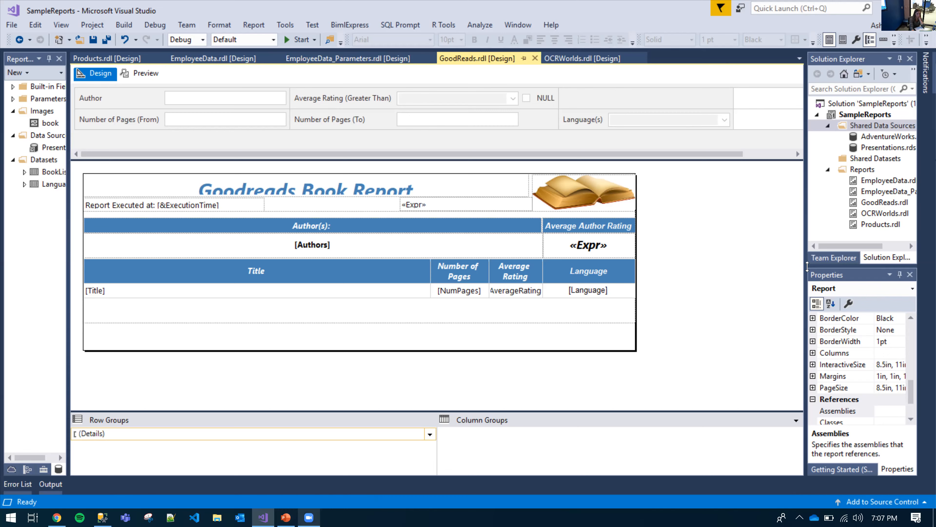
Step: Widen the solution tree area, and open and close the SampleReports solution's property pages
left_click_drag(763, 269, 717, 267)
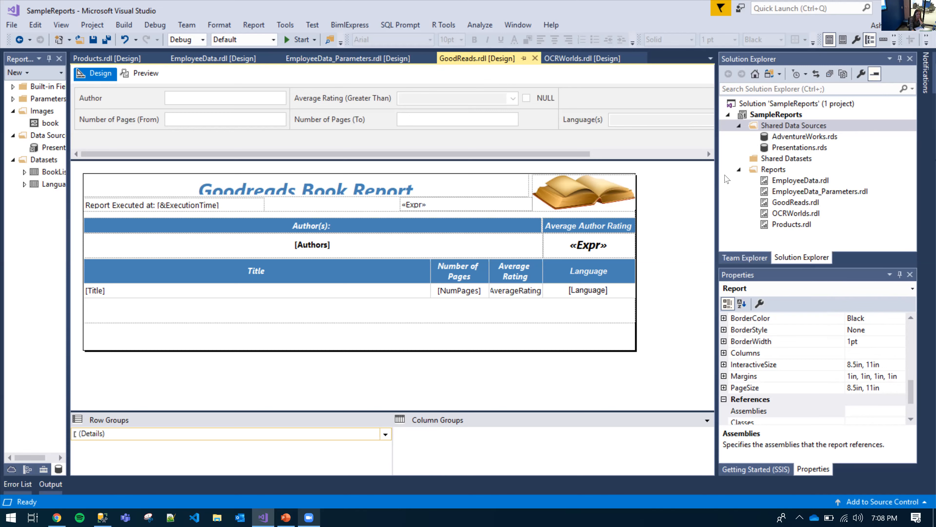
right_click(769, 105)
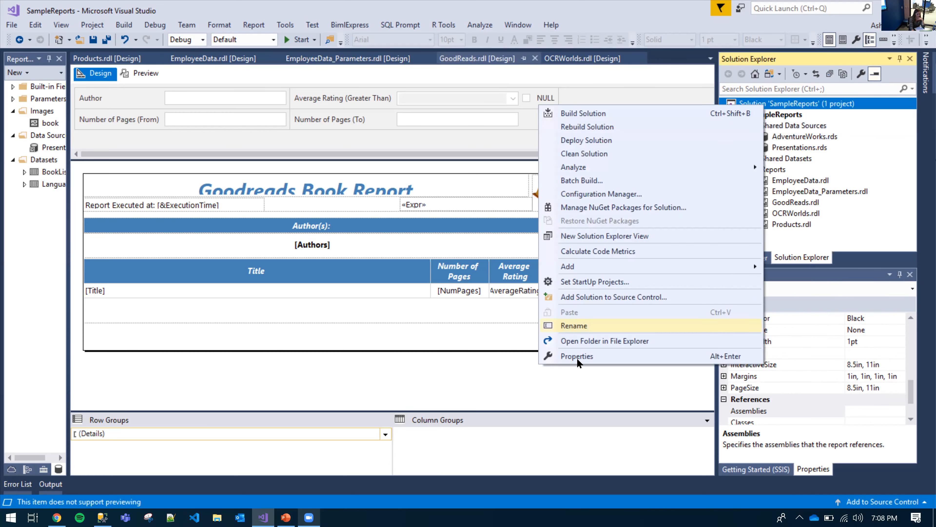
left_click(352, 324)
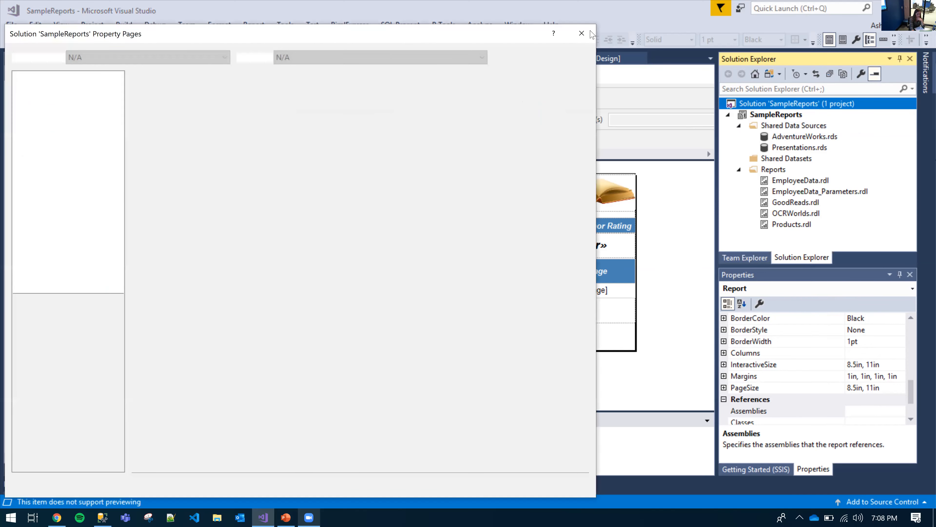
left_click(589, 33)
Step: Look at the SampleReports project's properties and the deployment command available for the OCRWorlds report
left_click(795, 115)
right_click(795, 115)
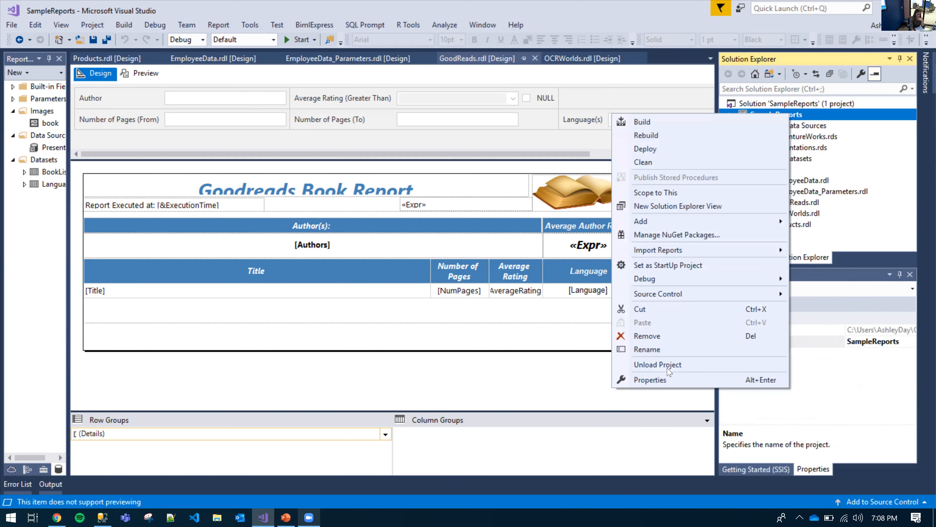
left_click(668, 381)
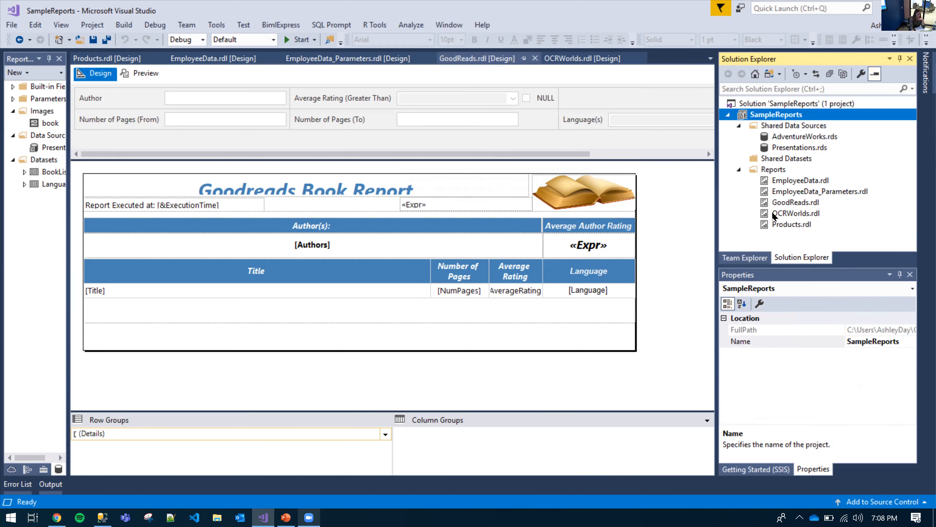
right_click(772, 213)
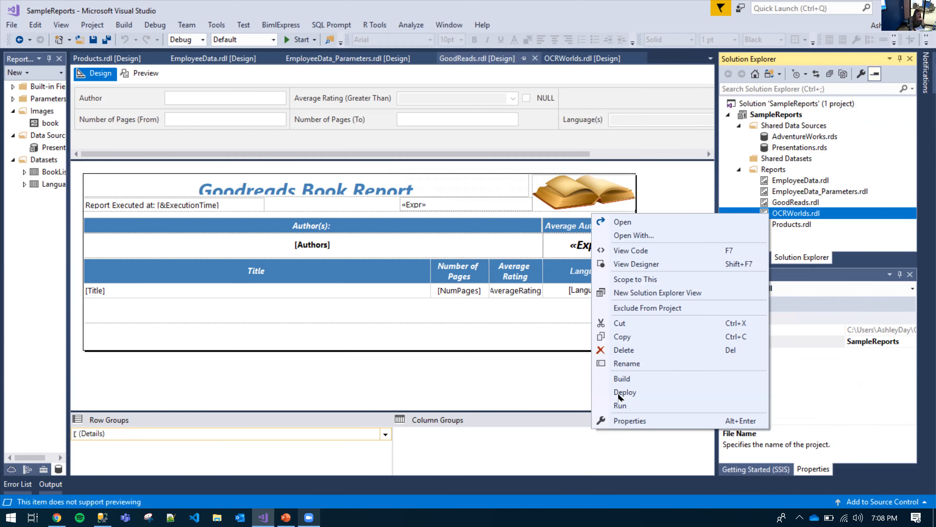
left_click(494, 378)
Step: Switch to the SSRS presentation in PowerPoint and go to slide 10, Report Subscriptions
left_click(286, 516)
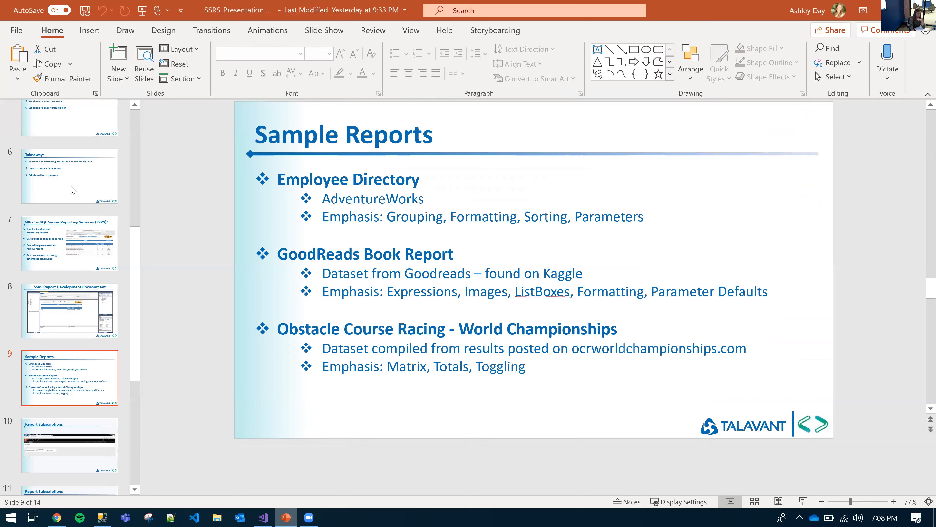
scroll(73, 190, "down", 4)
left_click(72, 190)
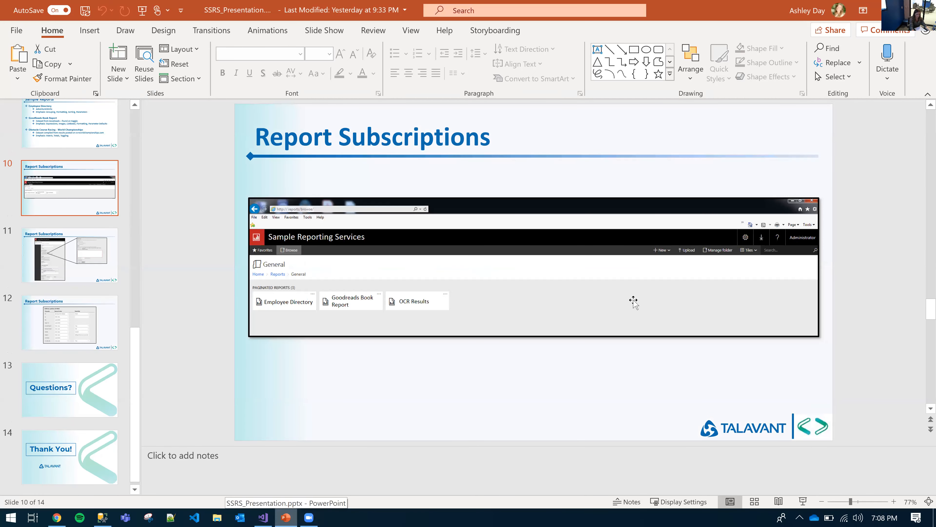
left_click(803, 503)
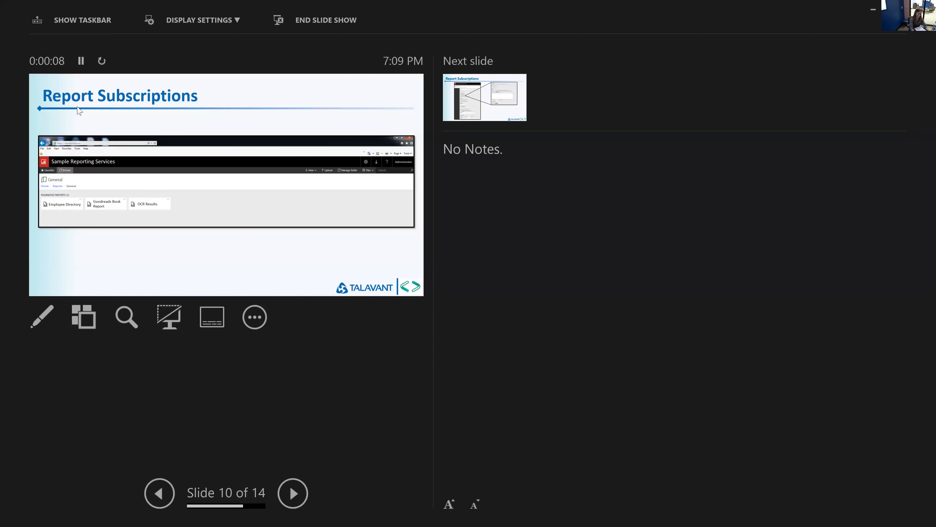
key("Escape")
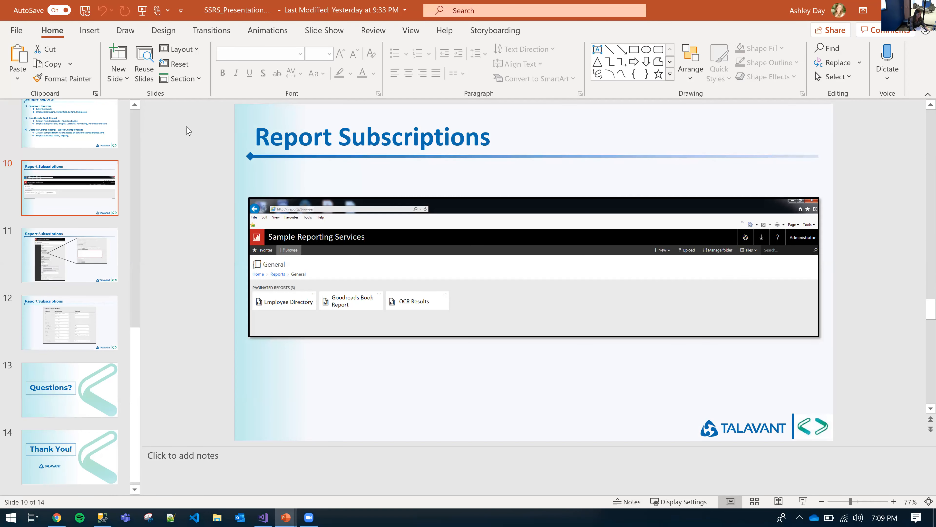
key("shift+F5")
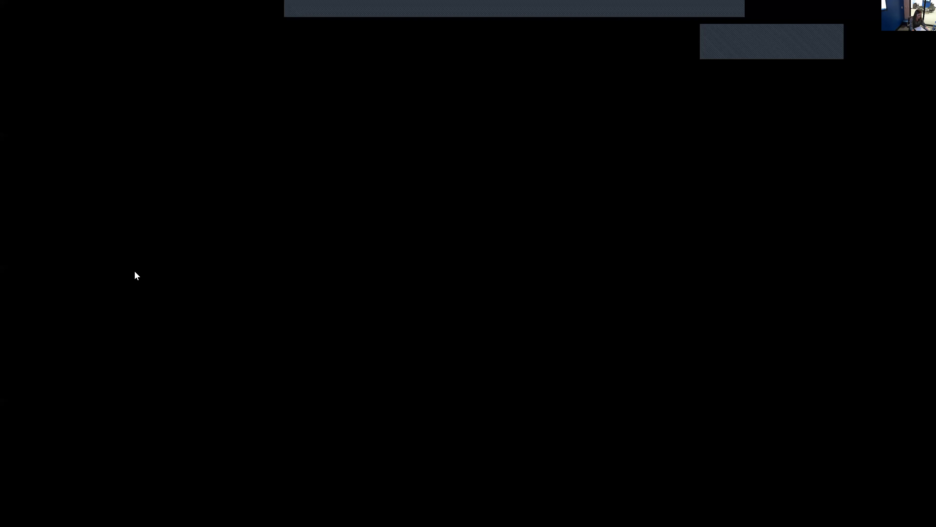
key("Escape")
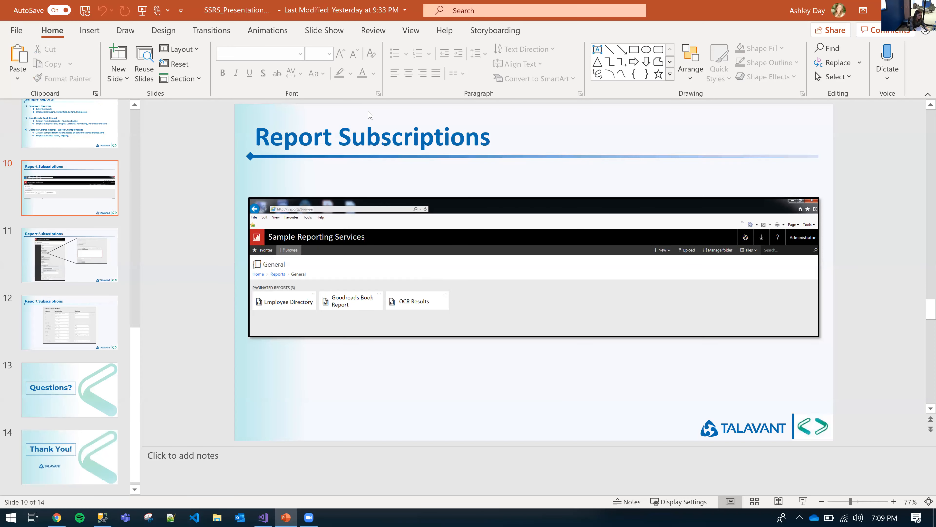
Step: Turn off Presenter View and start the slide show from the current Report Subscriptions slide
left_click(412, 32)
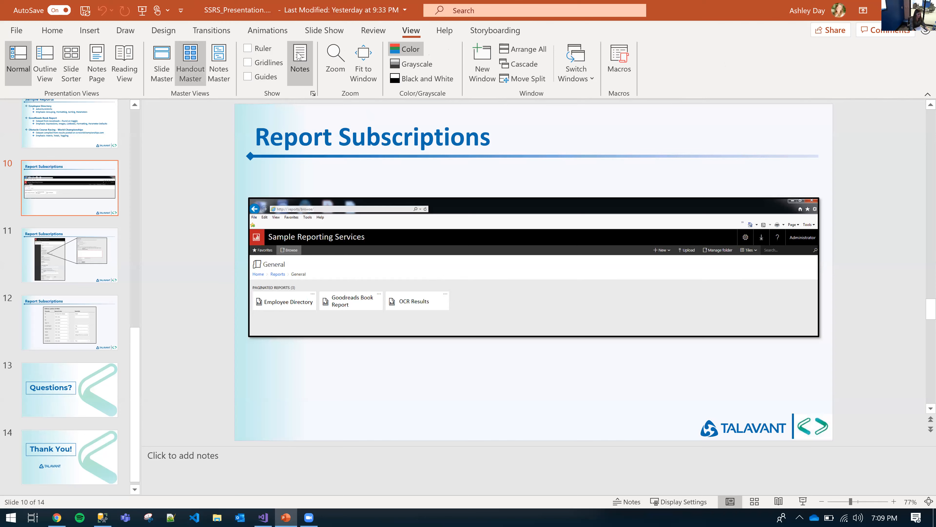
left_click(334, 33)
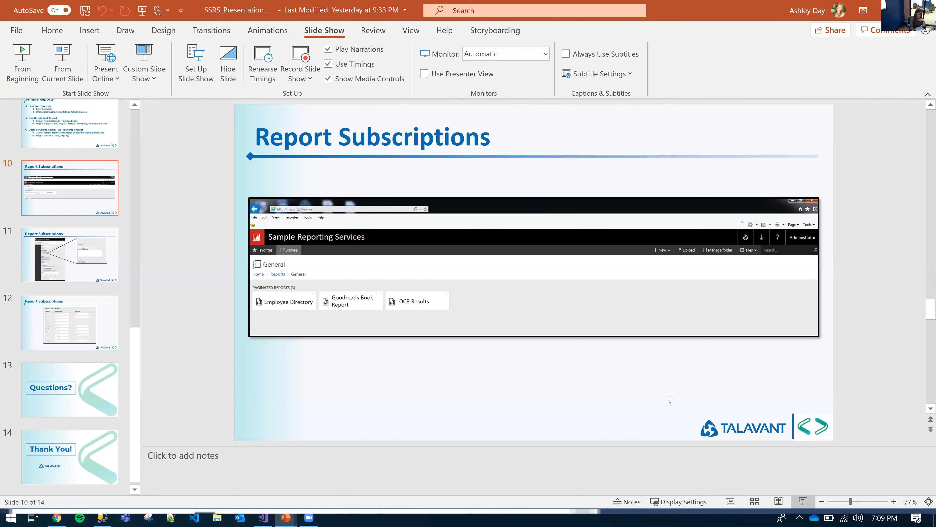
key("shift+F5")
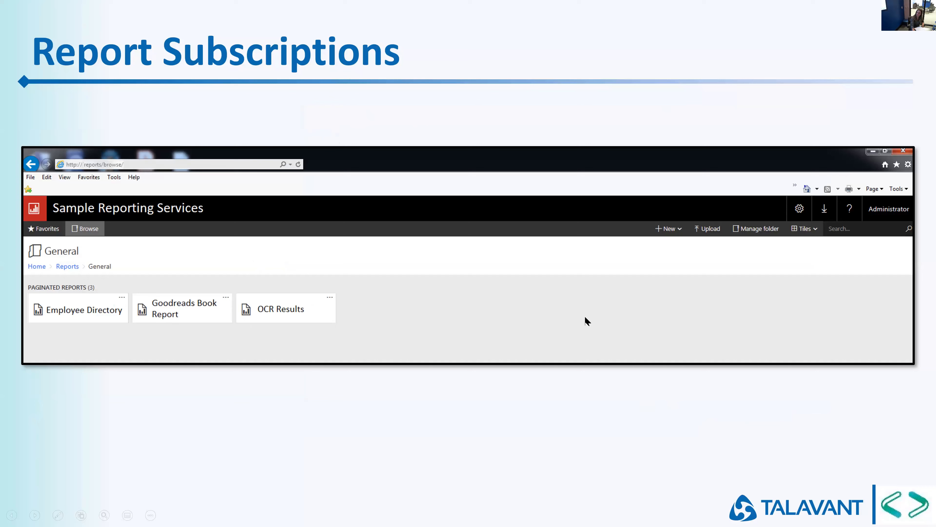